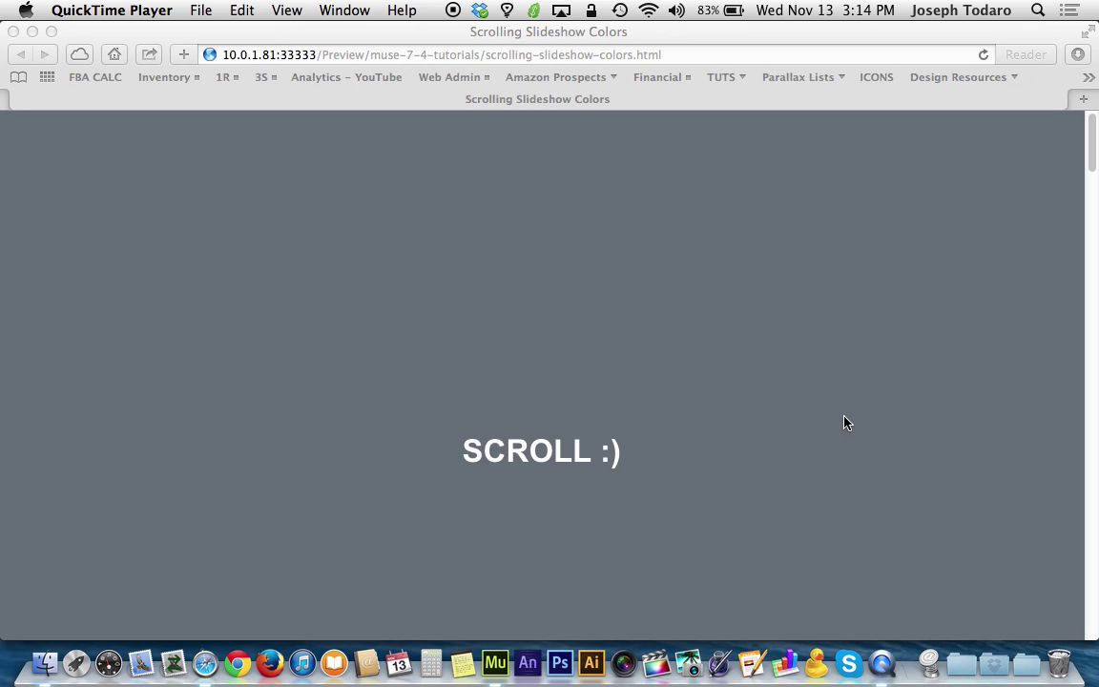
- Open the Colors folder inside Muse 7 2 in Finder
{"action": "scroll", "coordinate": [800, 377], "scroll_direction": "down", "scroll_amount": 5}
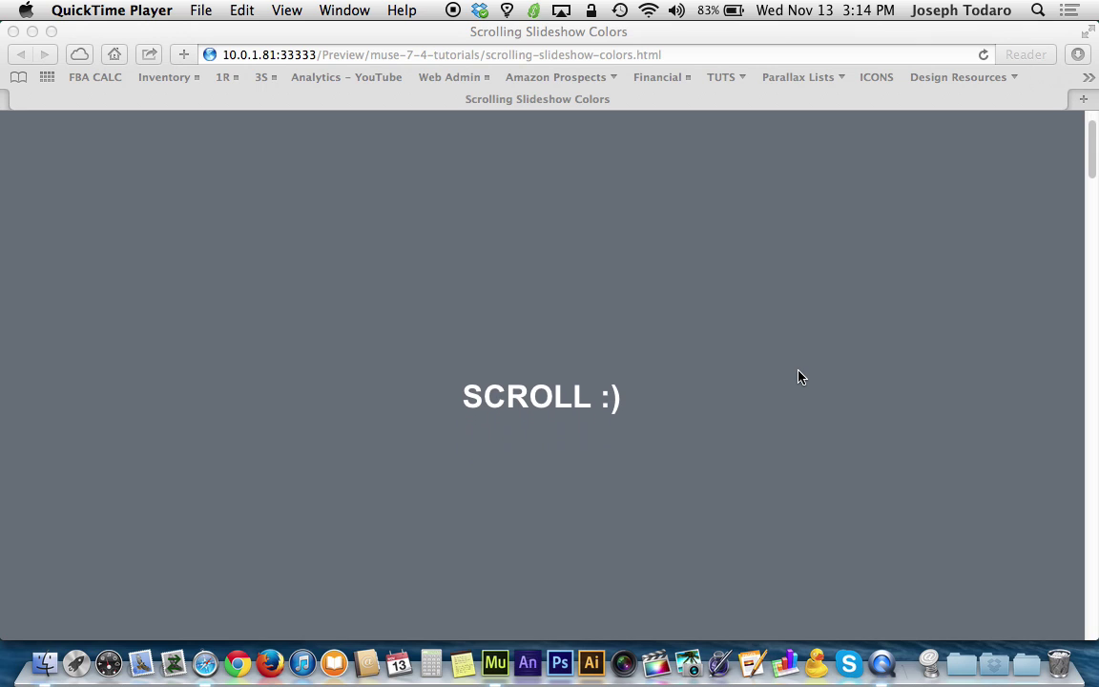
{"action": "scroll", "coordinate": [800, 377], "scroll_direction": "down", "scroll_amount": 5}
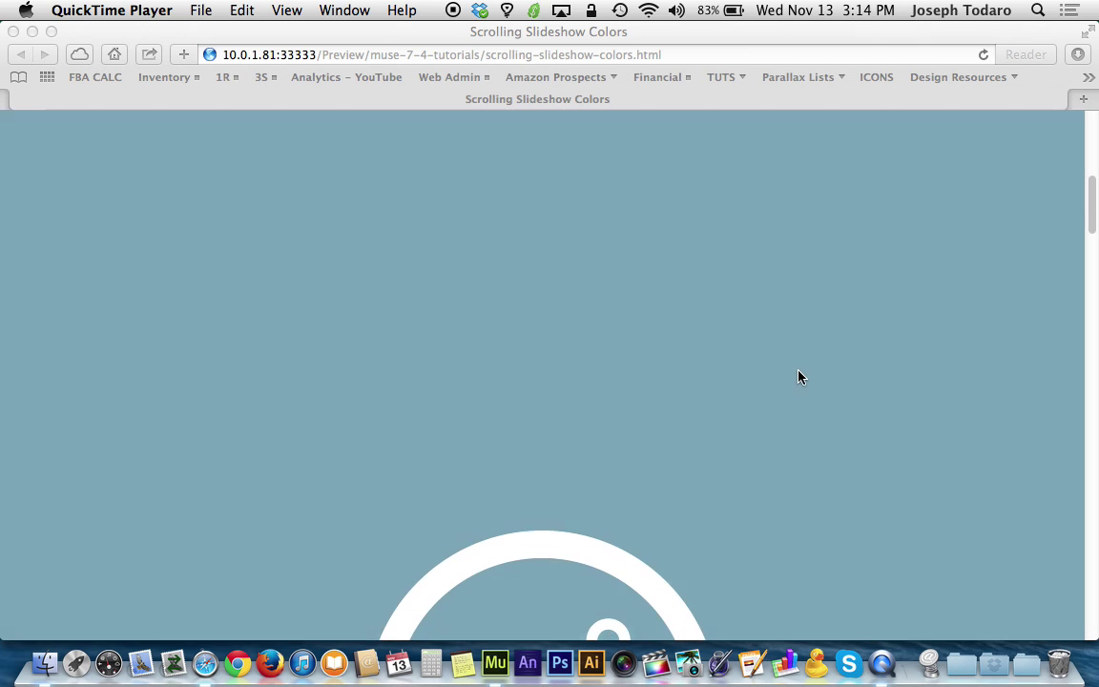
{"action": "scroll", "coordinate": [800, 377], "scroll_direction": "down", "scroll_amount": 10}
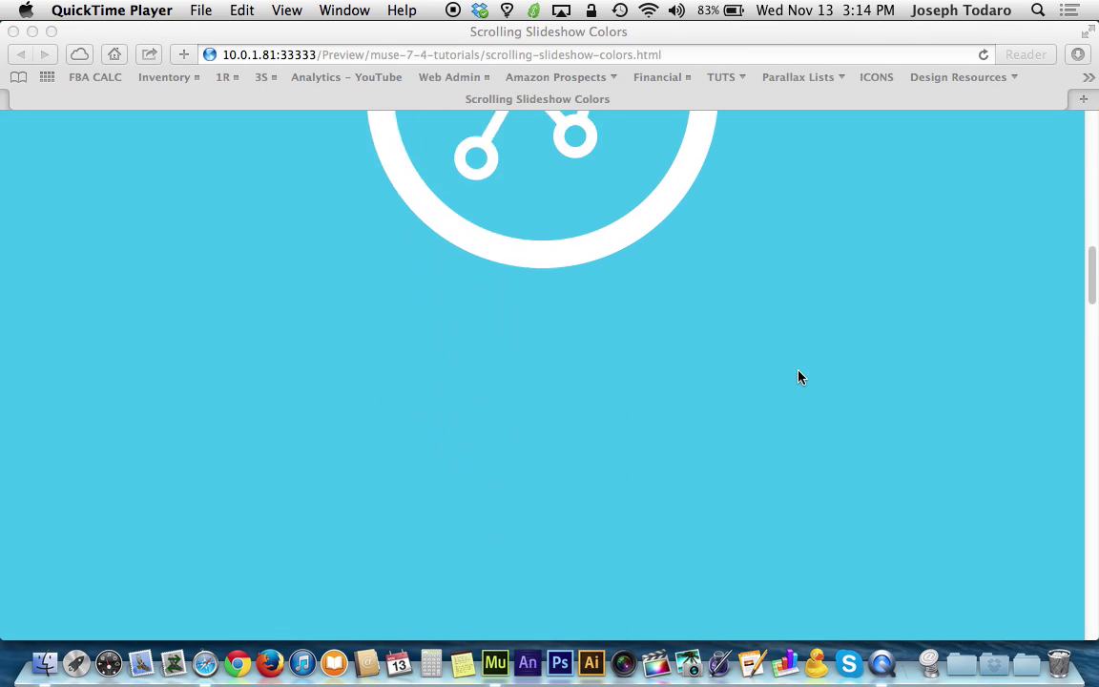
{"action": "scroll", "coordinate": [800, 377], "scroll_direction": "down", "scroll_amount": 10}
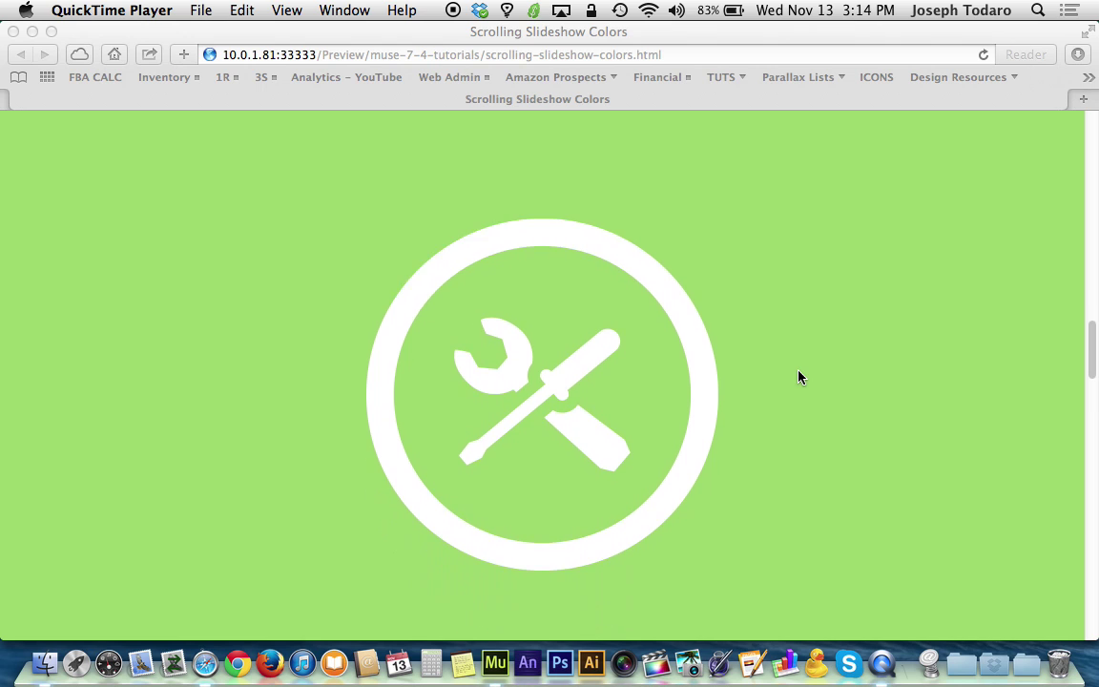
{"action": "scroll", "coordinate": [800, 377], "scroll_direction": "down", "scroll_amount": 10}
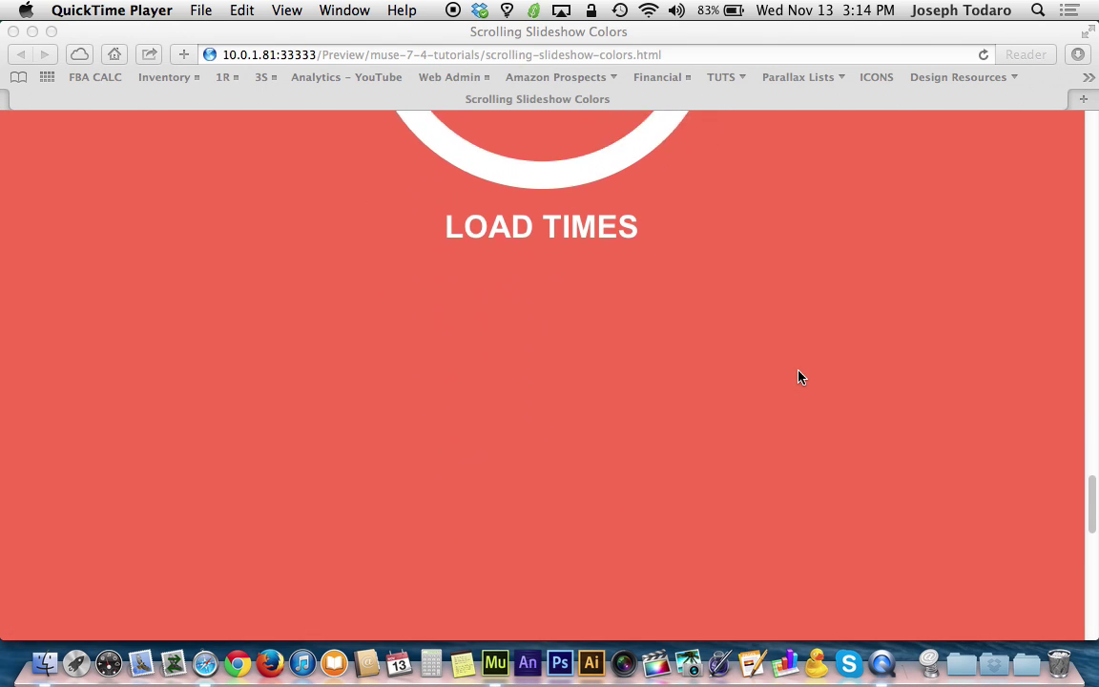
{"action": "scroll", "coordinate": [799, 377], "scroll_direction": "up", "scroll_amount": 15}
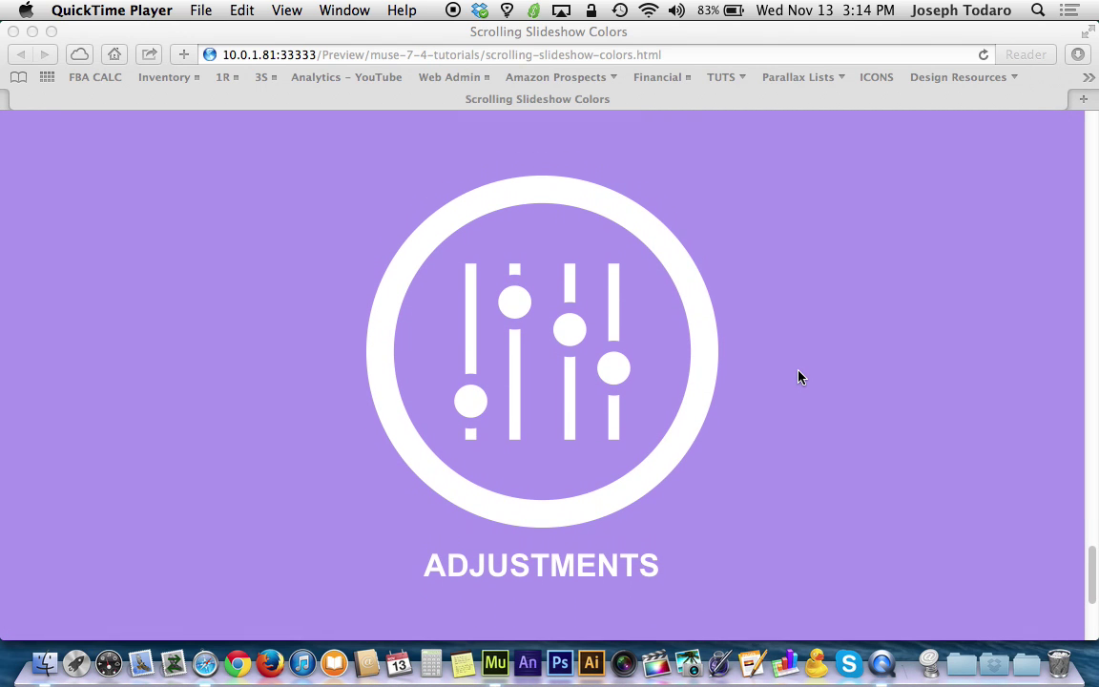
{"action": "scroll", "coordinate": [800, 377], "scroll_direction": "up", "scroll_amount": 15}
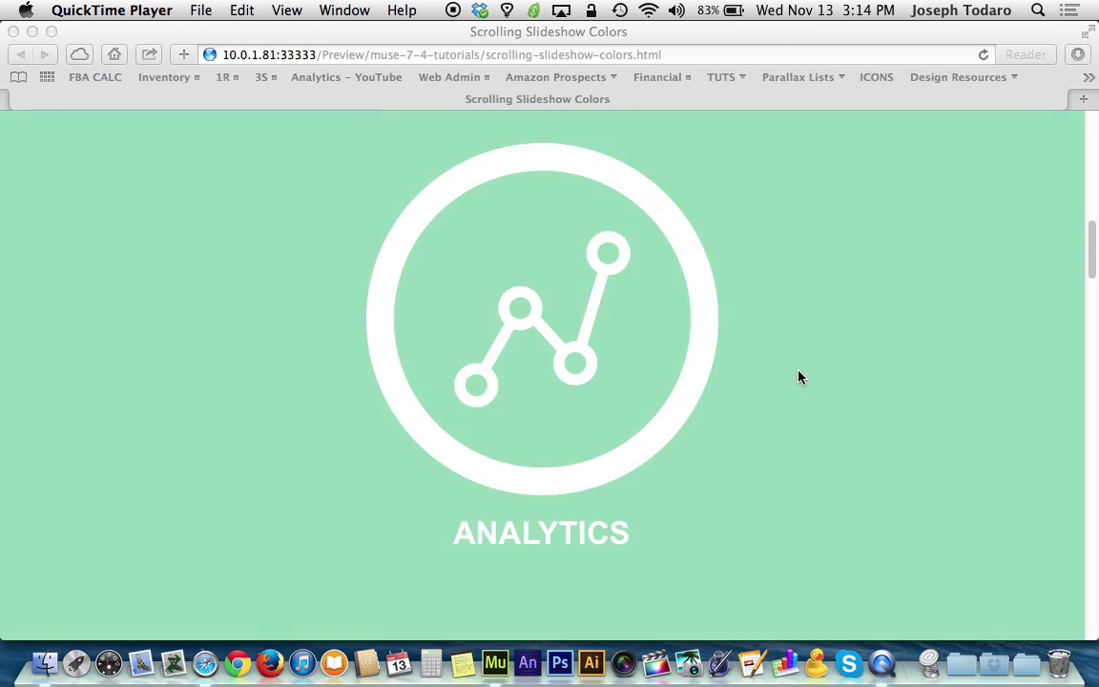
{"action": "scroll", "coordinate": [800, 377], "scroll_direction": "down", "scroll_amount": 5}
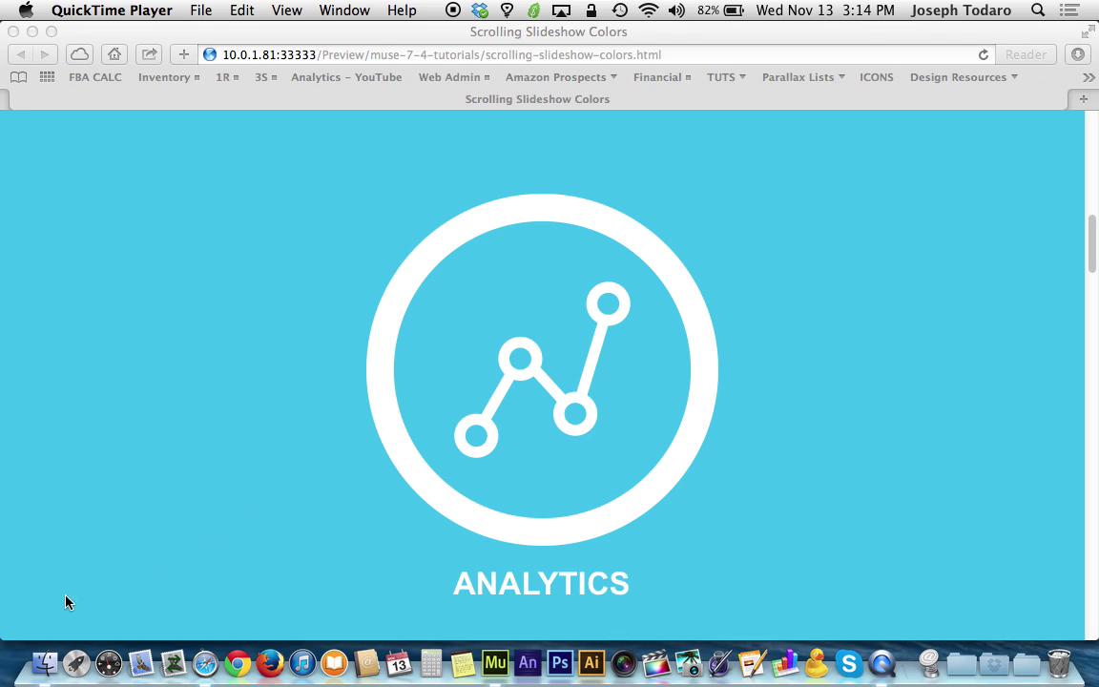
{"action": "left_click", "coordinate": [40, 668]}
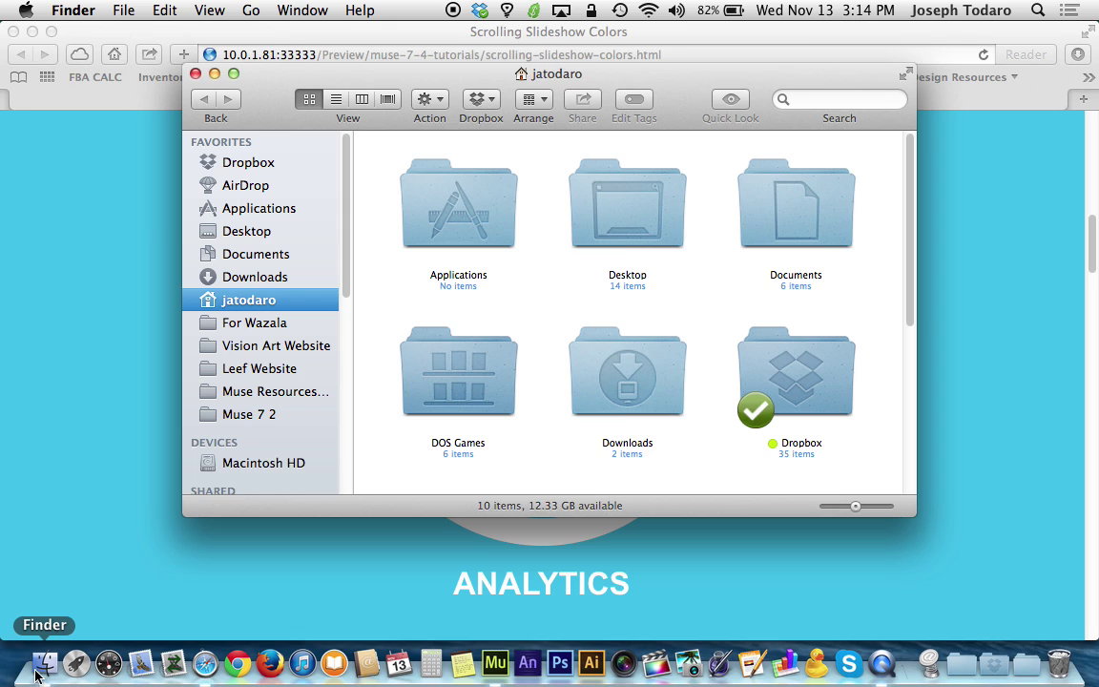
{"action": "left_click", "coordinate": [253, 412]}
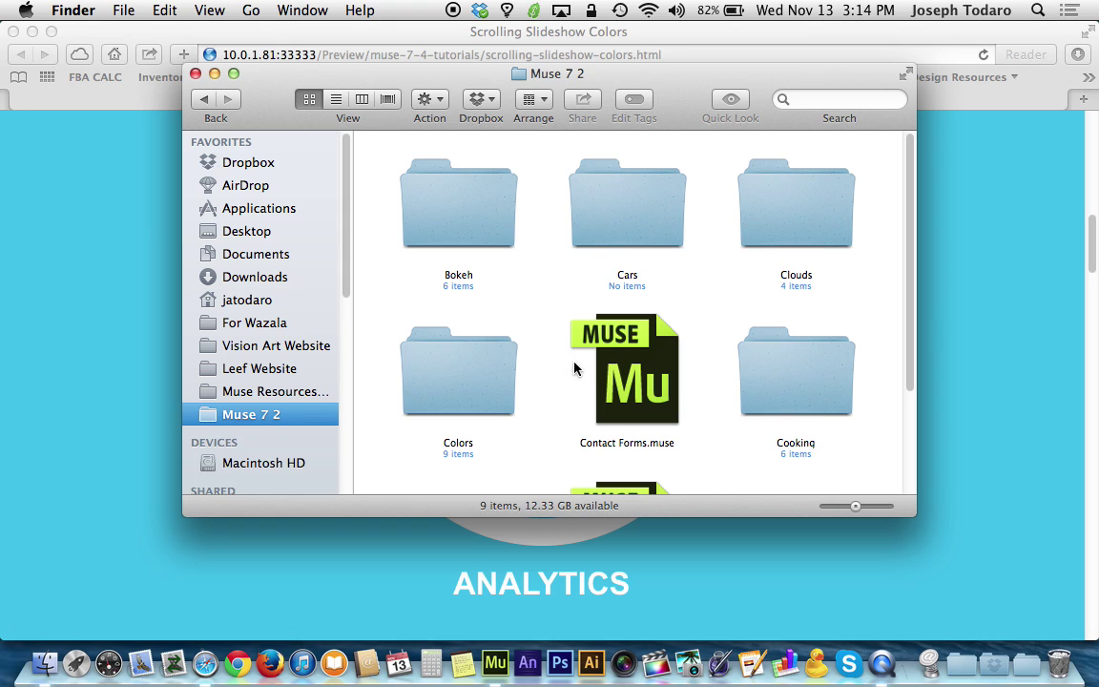
{"action": "double_click", "coordinate": [481, 373]}
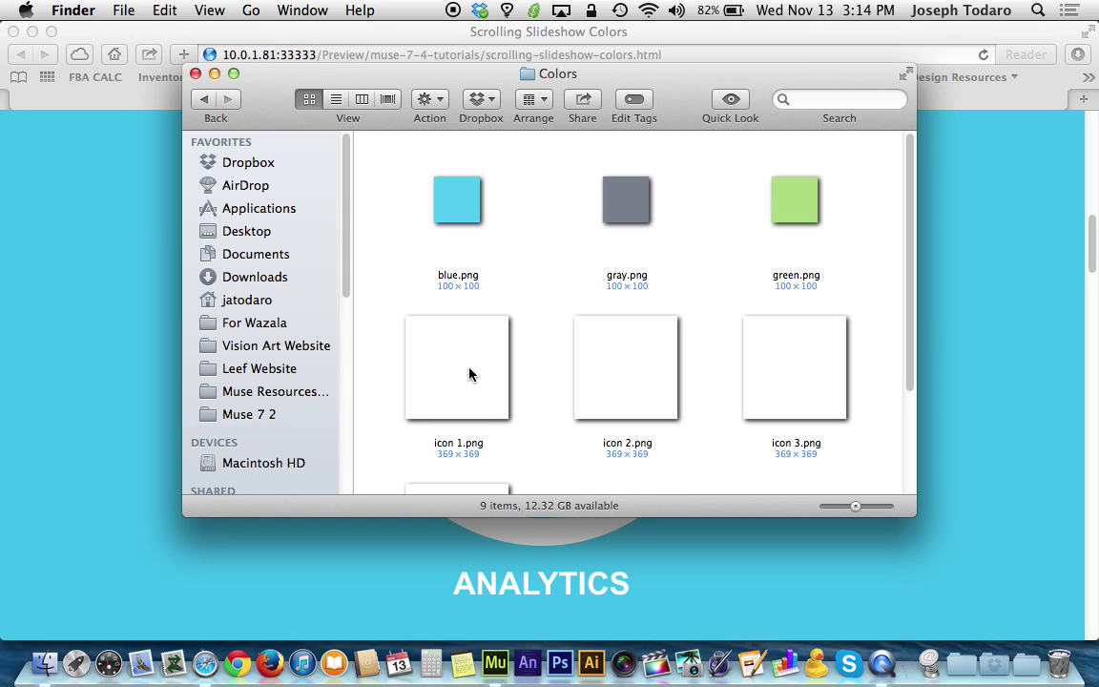
- Quick Look blue.png and gray.png, then enlarge the window to show all nine images
{"action": "left_click", "coordinate": [477, 217]}
{"action": "key", "text": "space"}
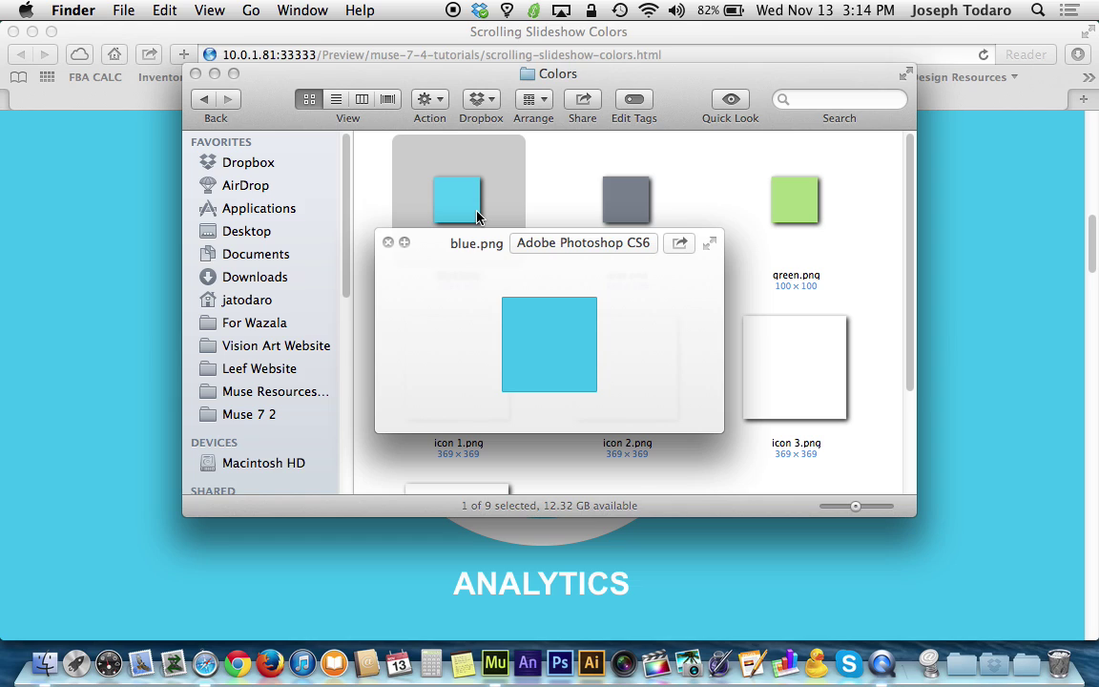
{"action": "key", "text": "space"}
{"action": "left_click", "coordinate": [620, 210]}
{"action": "key", "text": "space"}
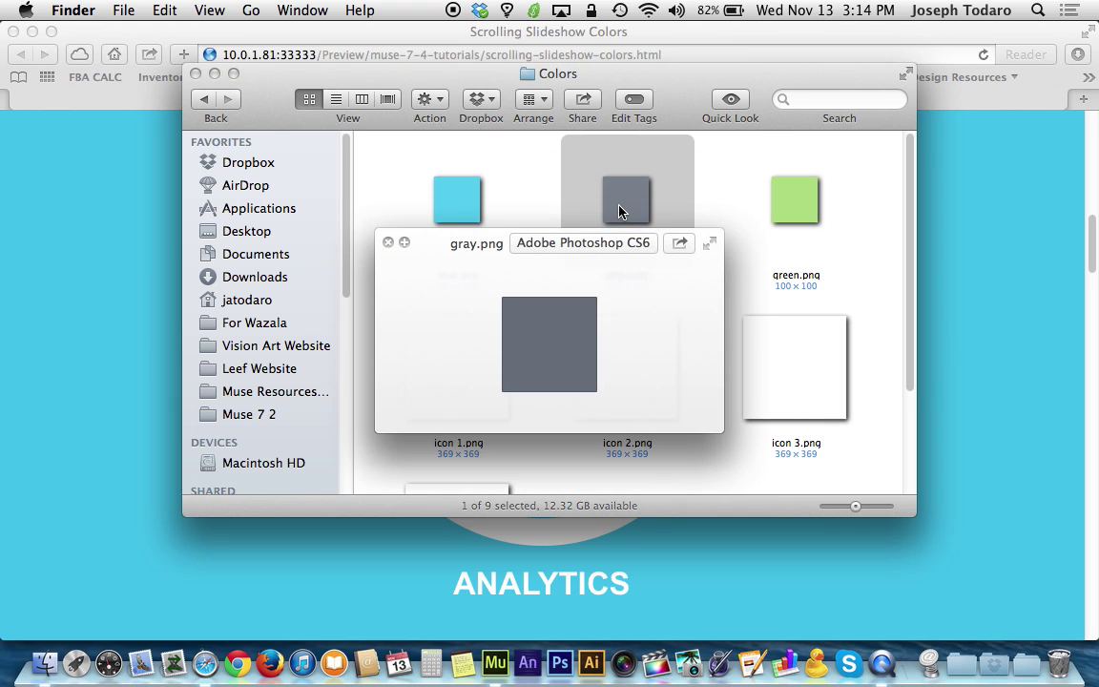
{"action": "key", "text": "Left"}
{"action": "key", "text": "space"}
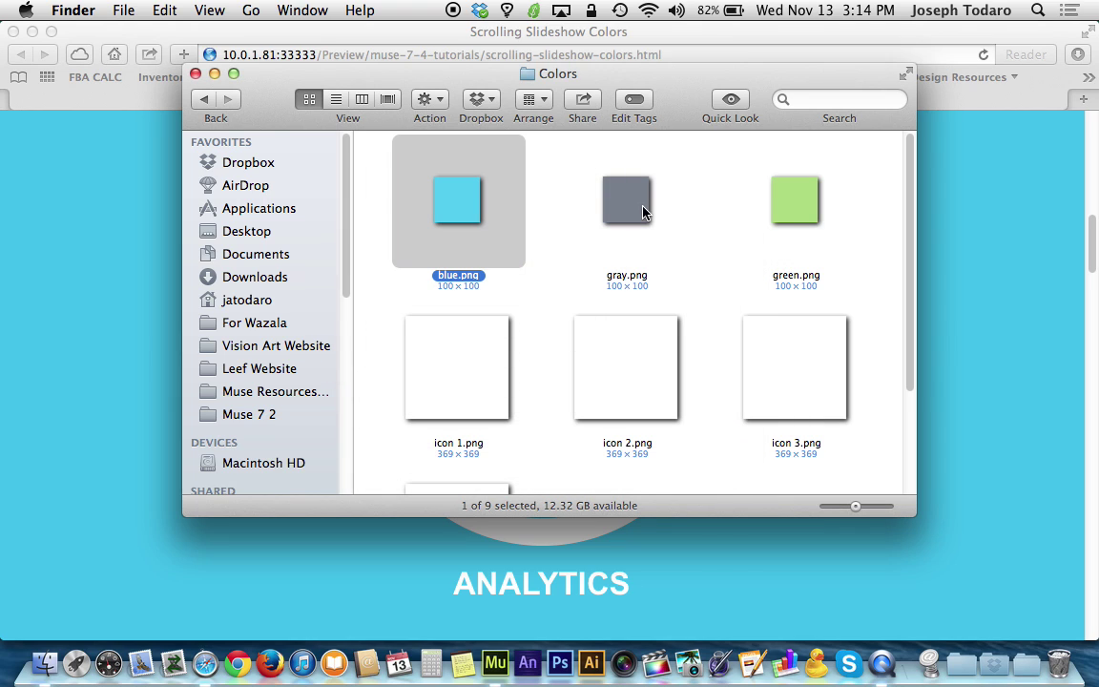
{"action": "left_click_drag", "start_coordinate": [921, 520], "coordinate": [965, 587]}
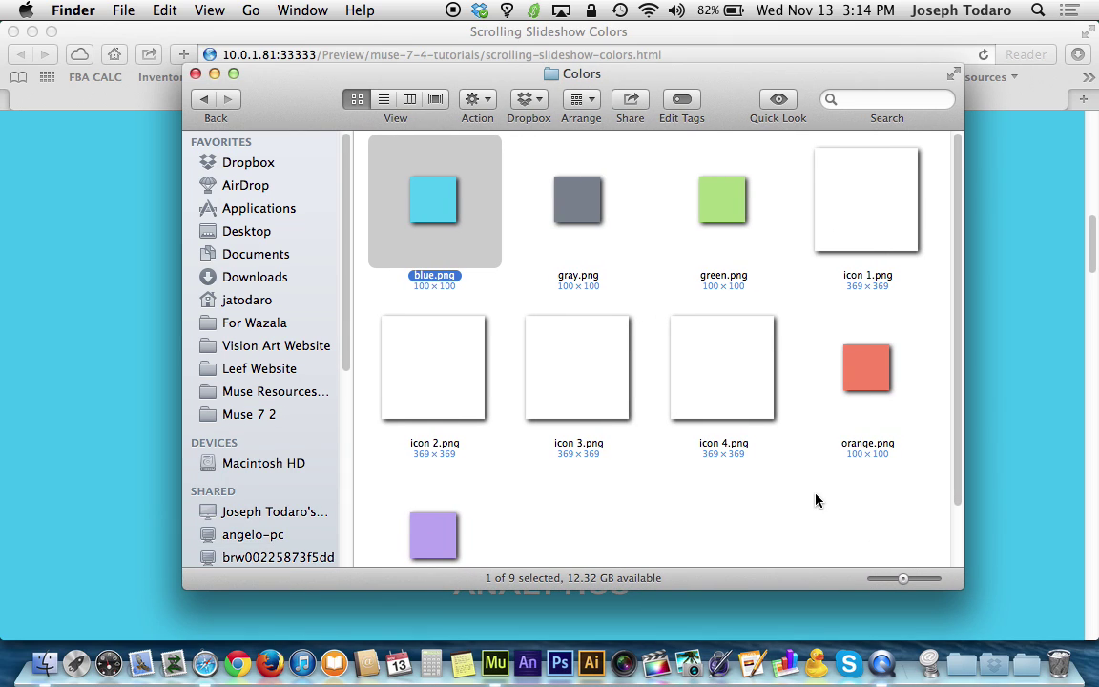
{"action": "scroll", "coordinate": [816, 500], "scroll_direction": "down", "scroll_amount": 2}
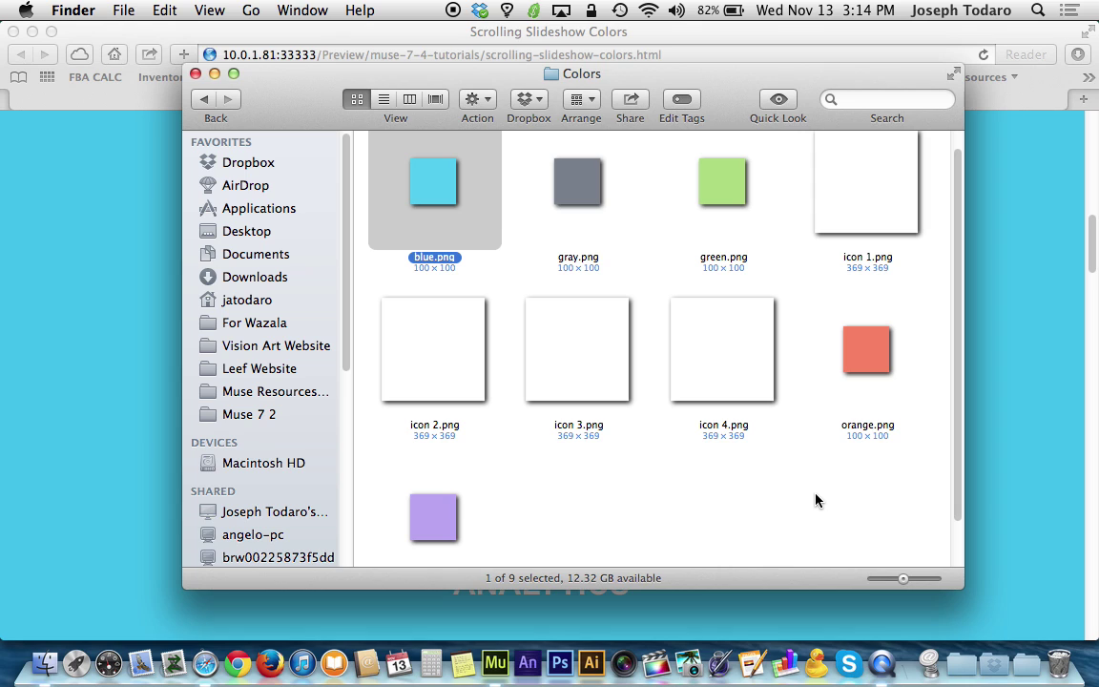
- Switch to Muse and scroll the Scrolling Slideshow Background page's dark icon sections and SCROLL :) text
{"action": "left_click", "coordinate": [490, 670]}
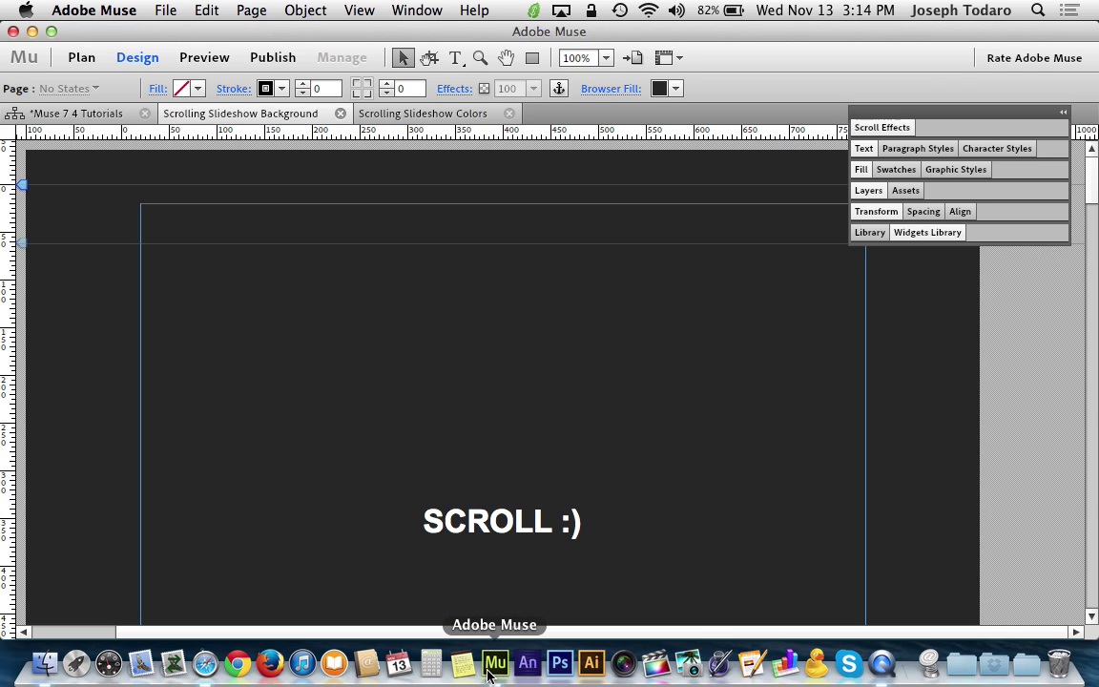
{"action": "scroll", "coordinate": [824, 423], "scroll_direction": "down", "scroll_amount": 5}
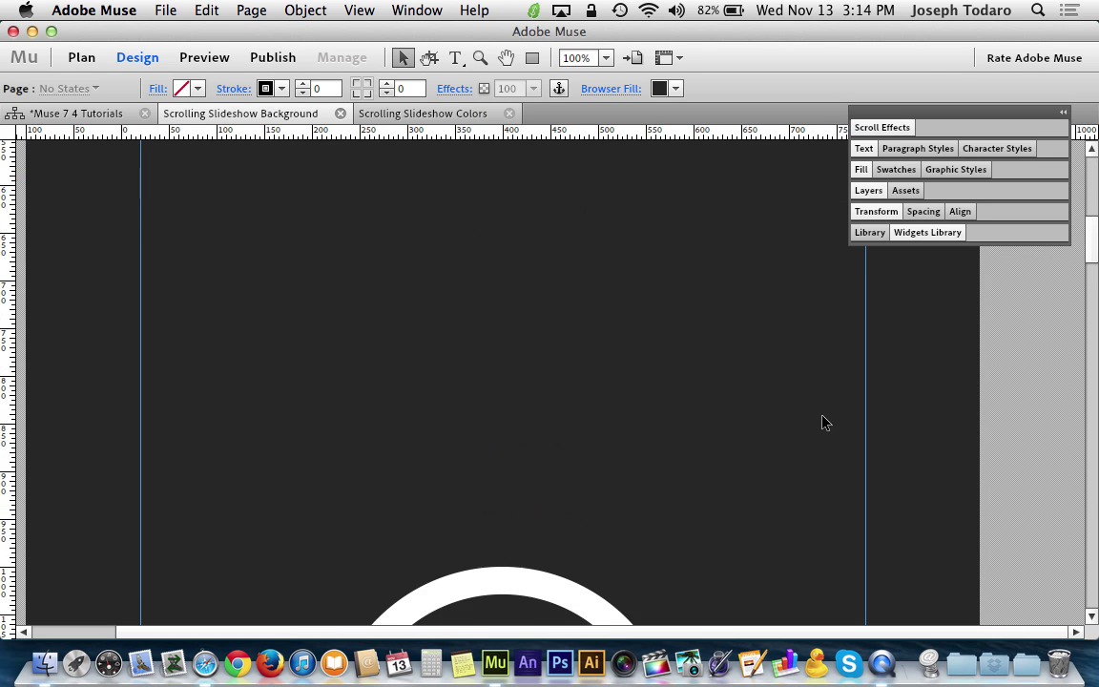
{"action": "scroll", "coordinate": [824, 423], "scroll_direction": "down", "scroll_amount": 5}
{"action": "scroll", "coordinate": [825, 422], "scroll_direction": "up", "scroll_amount": 8}
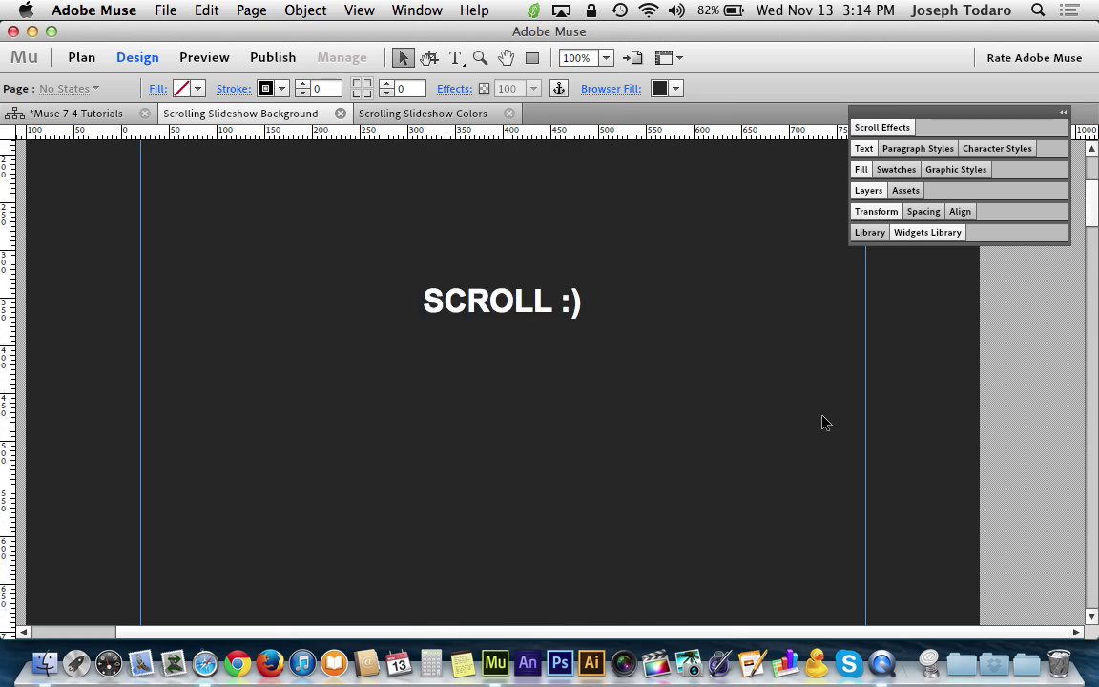
{"action": "scroll", "coordinate": [825, 423], "scroll_direction": "down", "scroll_amount": 8}
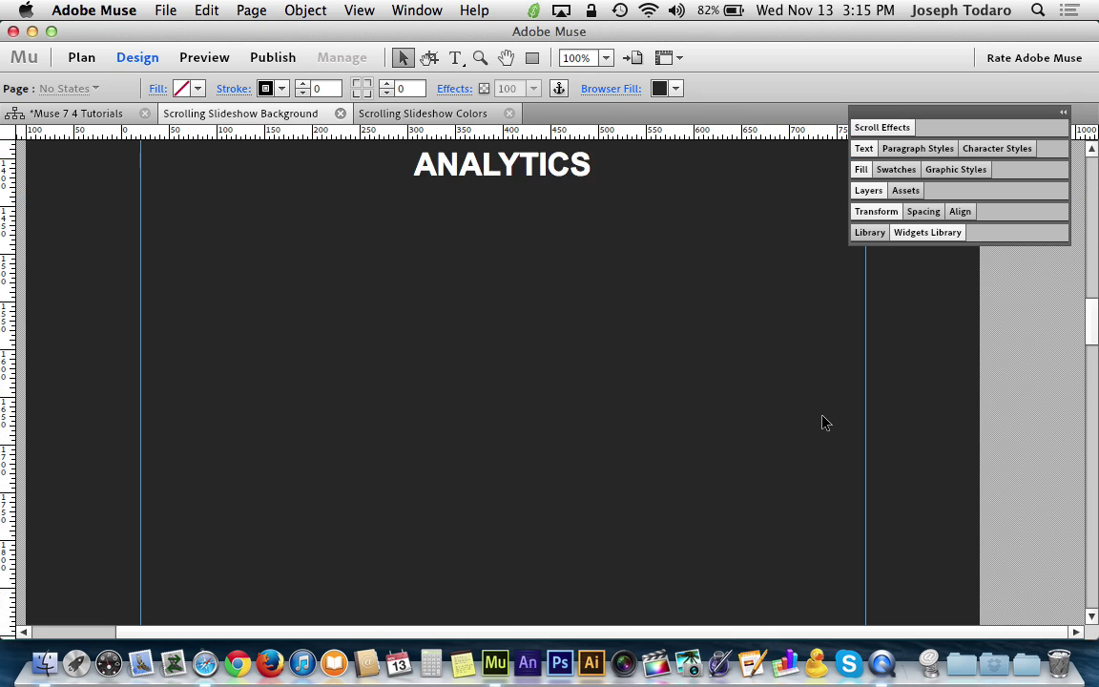
{"action": "scroll", "coordinate": [824, 422], "scroll_direction": "down", "scroll_amount": 10}
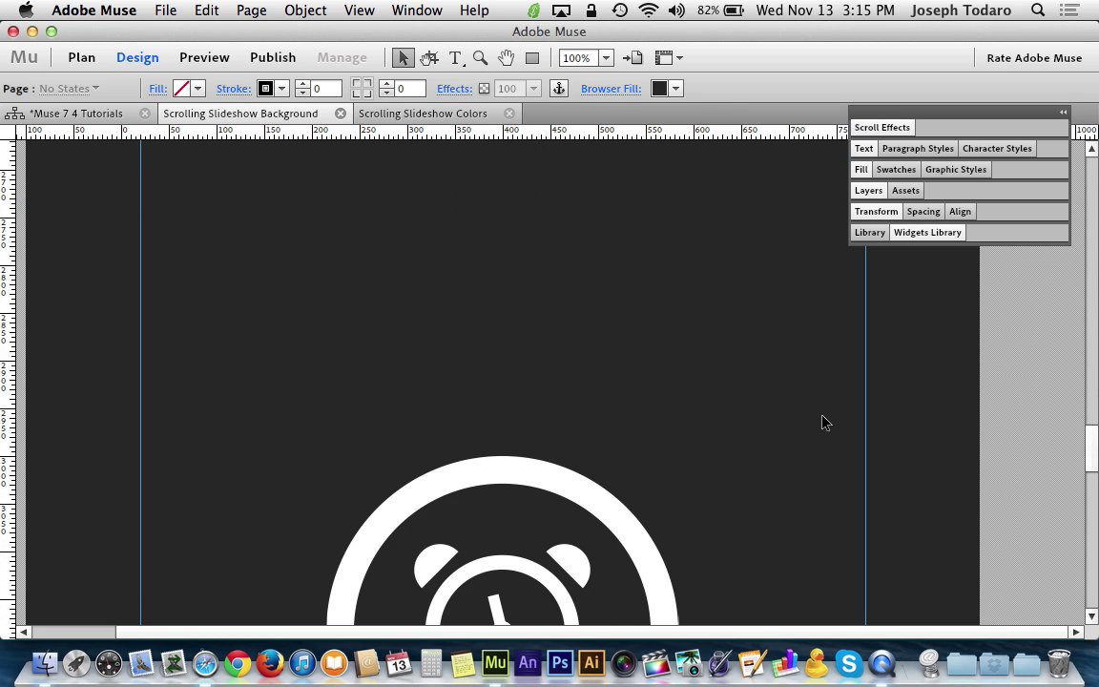
{"action": "scroll", "coordinate": [811, 405], "scroll_direction": "down", "scroll_amount": 10}
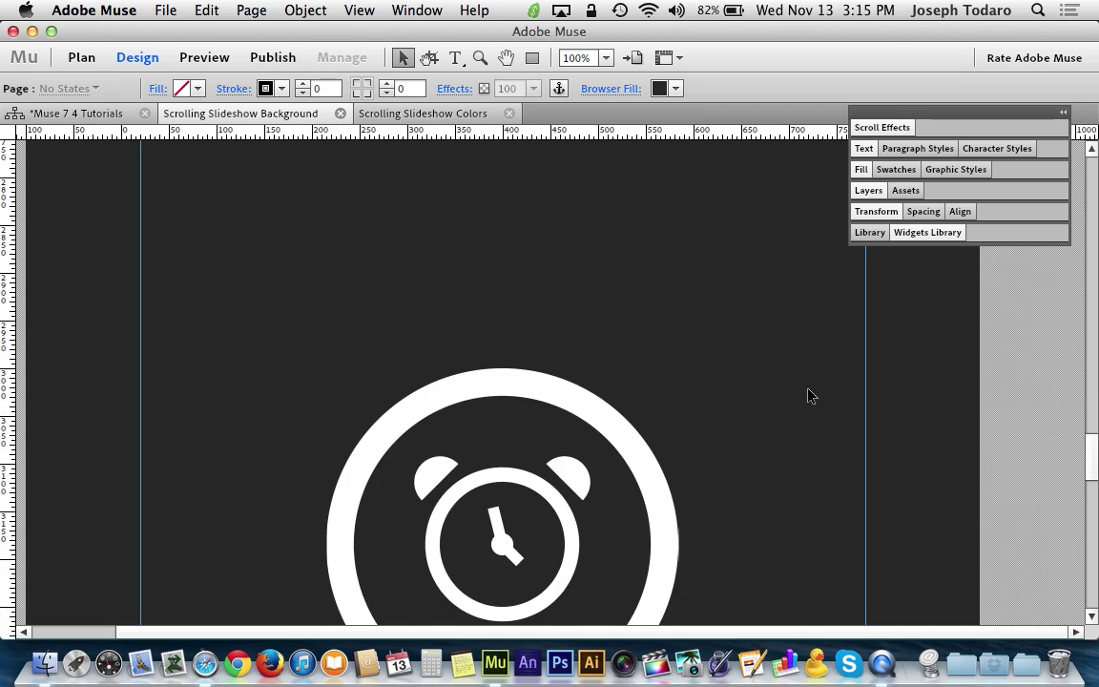
{"action": "scroll", "coordinate": [808, 396], "scroll_direction": "up", "scroll_amount": 10}
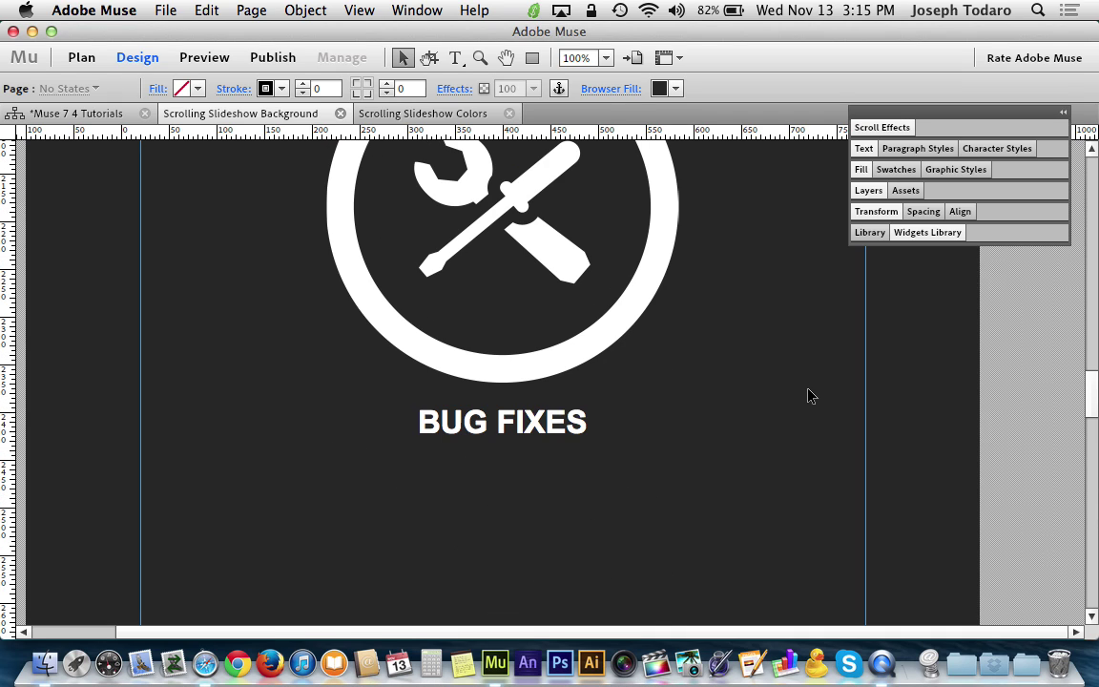
{"action": "scroll", "coordinate": [808, 396], "scroll_direction": "up", "scroll_amount": 3}
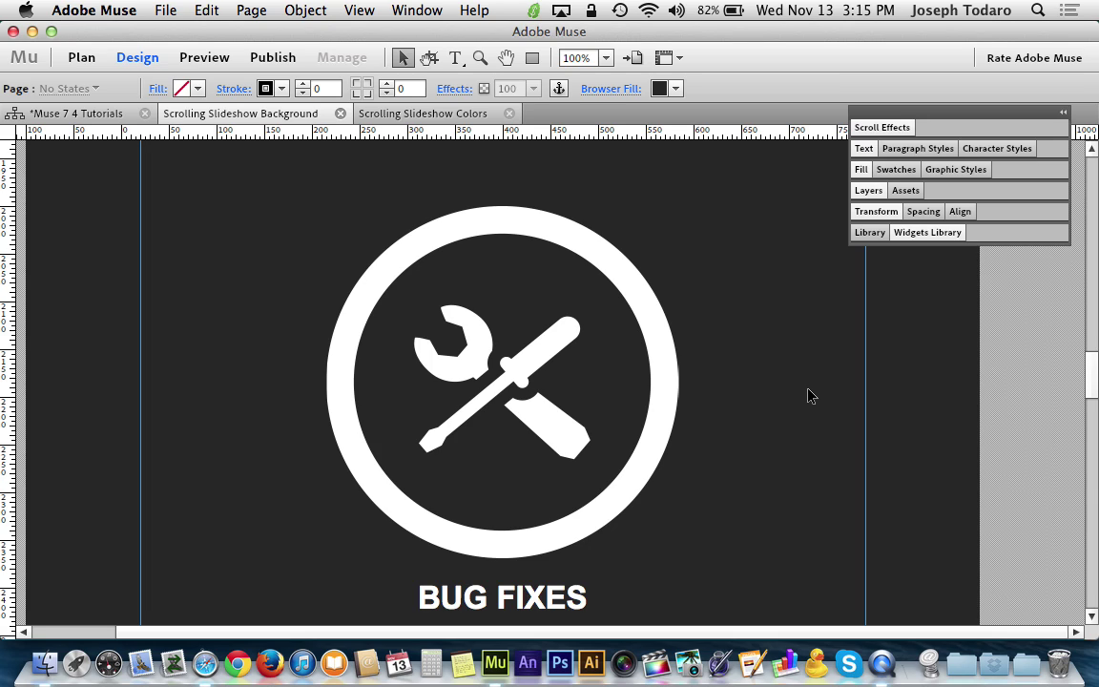
{"action": "scroll", "coordinate": [809, 396], "scroll_direction": "up", "scroll_amount": 10}
{"action": "scroll", "coordinate": [808, 396], "scroll_direction": "up", "scroll_amount": 5}
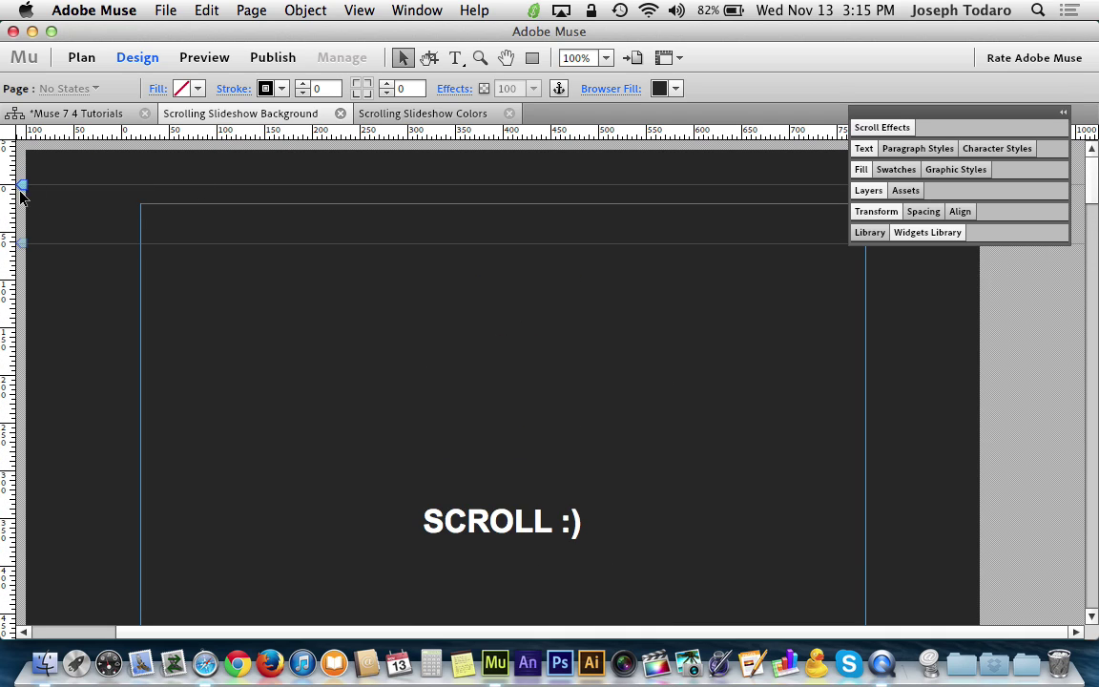
{"action": "scroll", "coordinate": [630, 333], "scroll_direction": "down", "scroll_amount": 7}
{"action": "scroll", "coordinate": [630, 333], "scroll_direction": "down", "scroll_amount": 10}
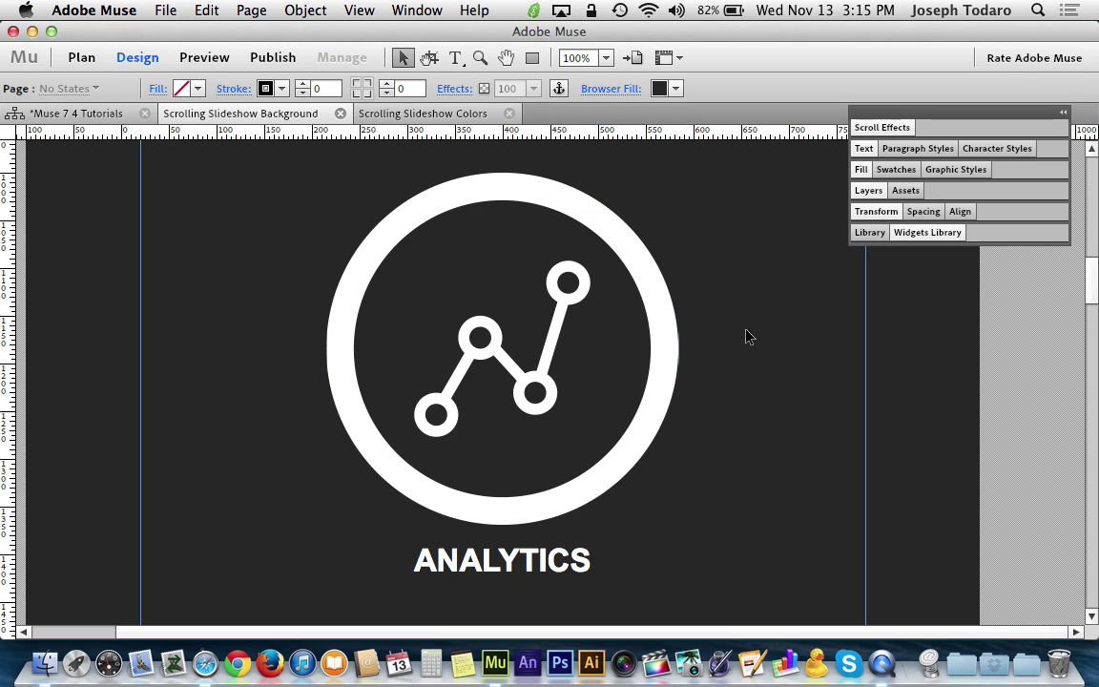
{"action": "scroll", "coordinate": [748, 336], "scroll_direction": "down", "scroll_amount": 10}
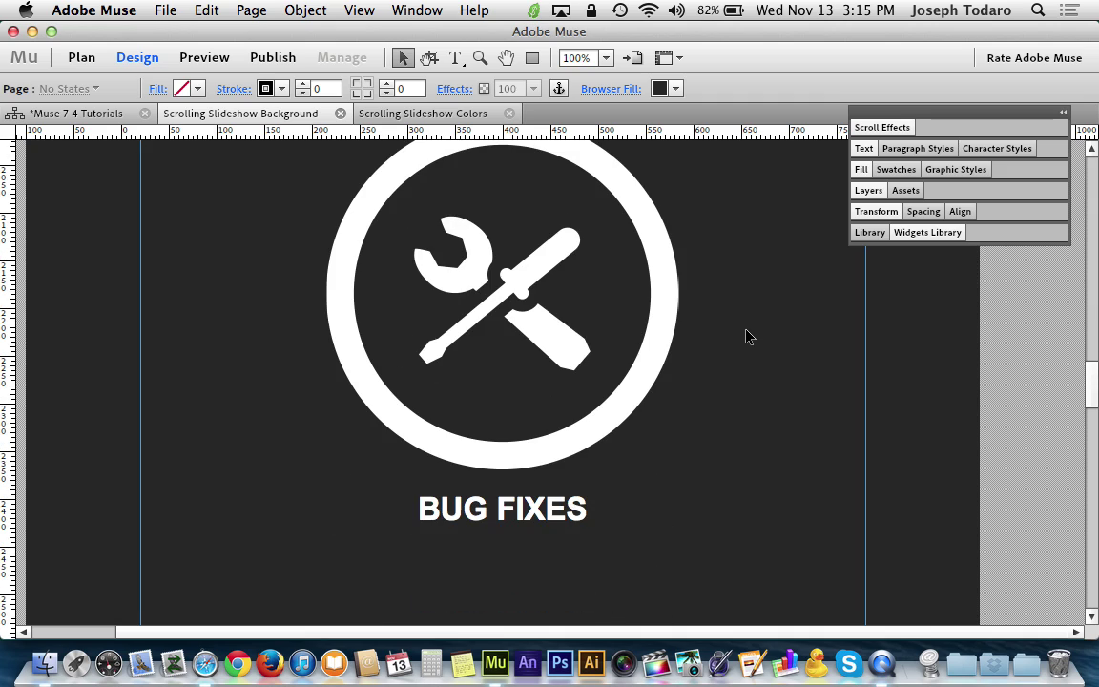
{"action": "scroll", "coordinate": [747, 336], "scroll_direction": "up", "scroll_amount": 5}
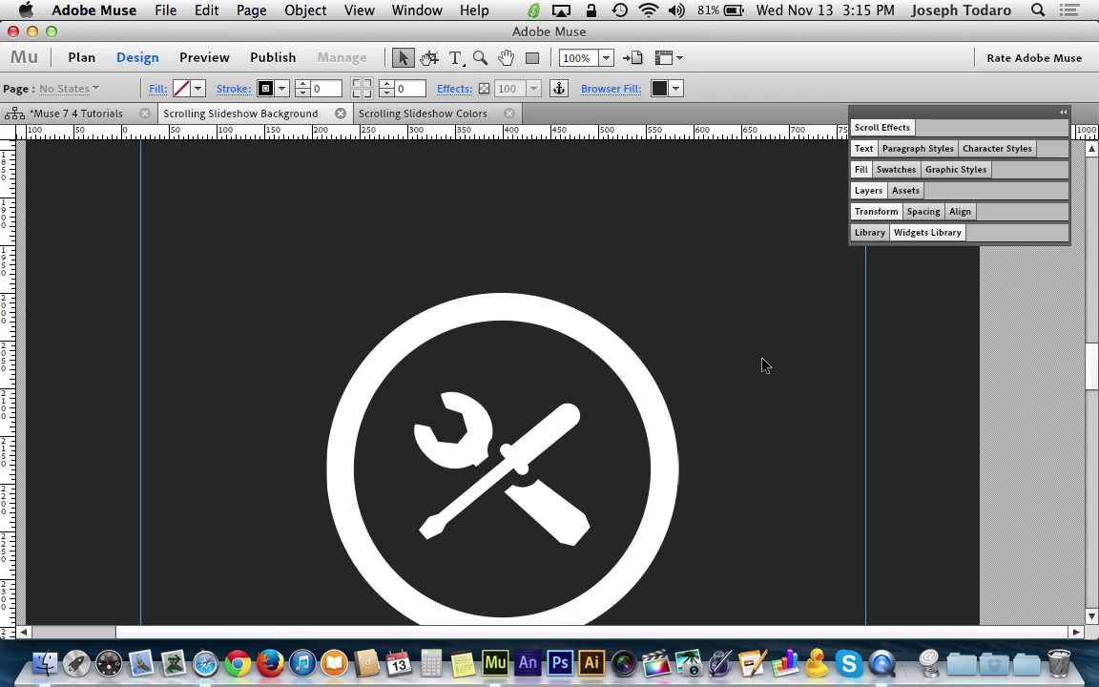
{"action": "scroll", "coordinate": [763, 366], "scroll_direction": "down", "scroll_amount": 10}
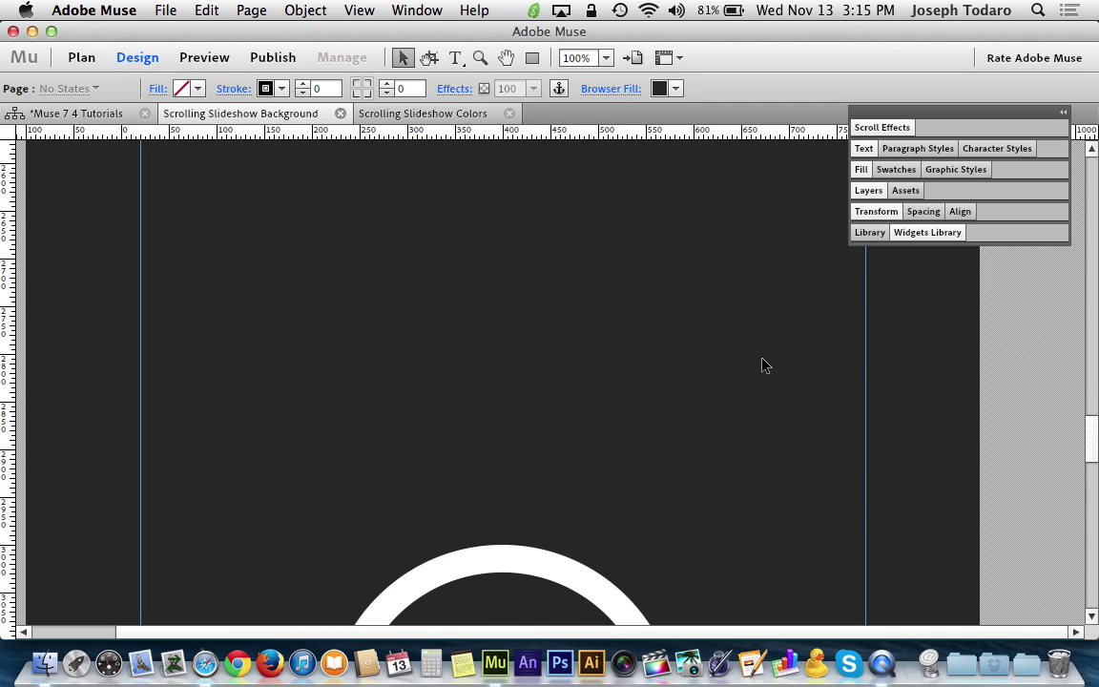
{"action": "scroll", "coordinate": [764, 365], "scroll_direction": "down", "scroll_amount": 8}
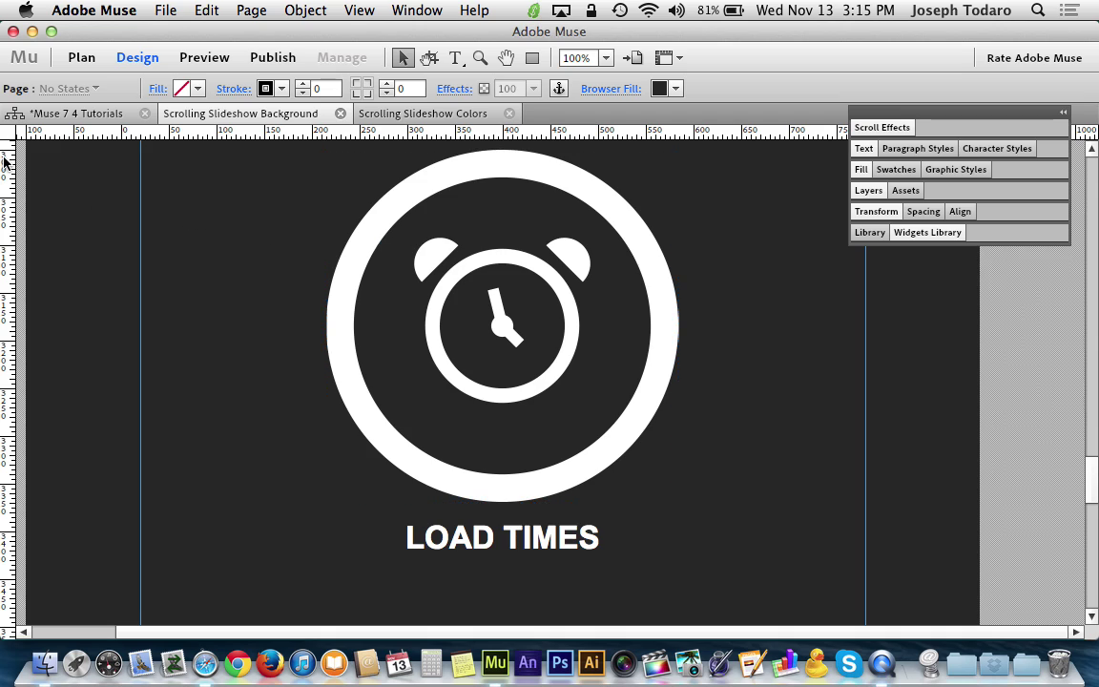
{"action": "scroll", "coordinate": [791, 425], "scroll_direction": "down", "scroll_amount": 10}
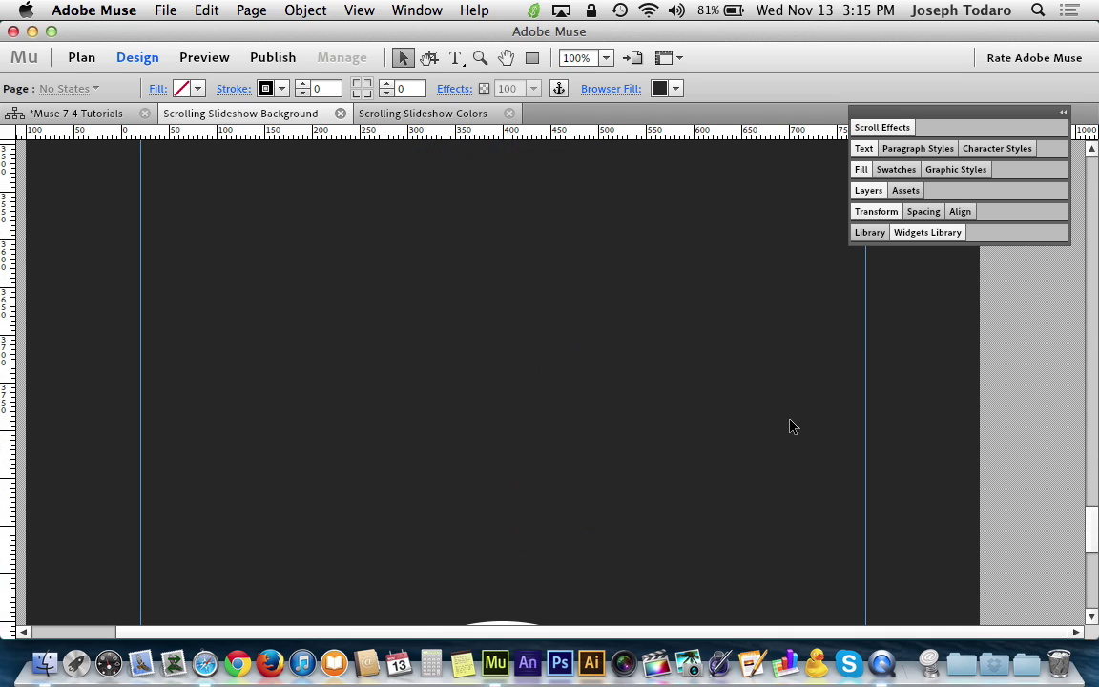
{"action": "scroll", "coordinate": [791, 426], "scroll_direction": "up", "scroll_amount": 2}
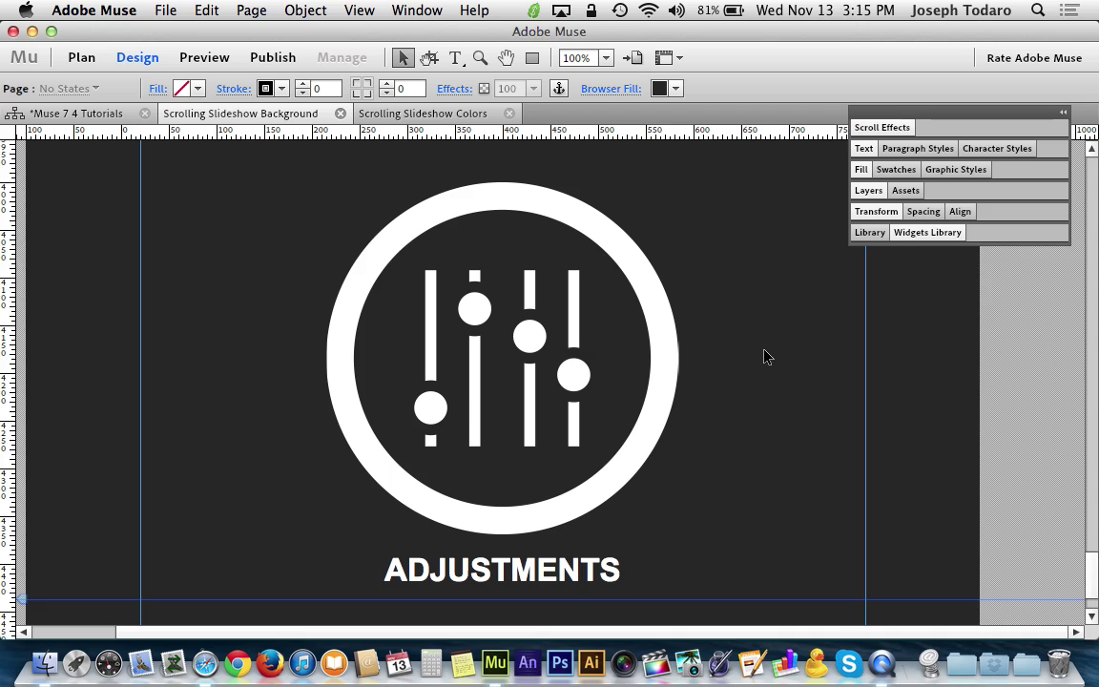
{"action": "scroll", "coordinate": [764, 351], "scroll_direction": "up", "scroll_amount": 10}
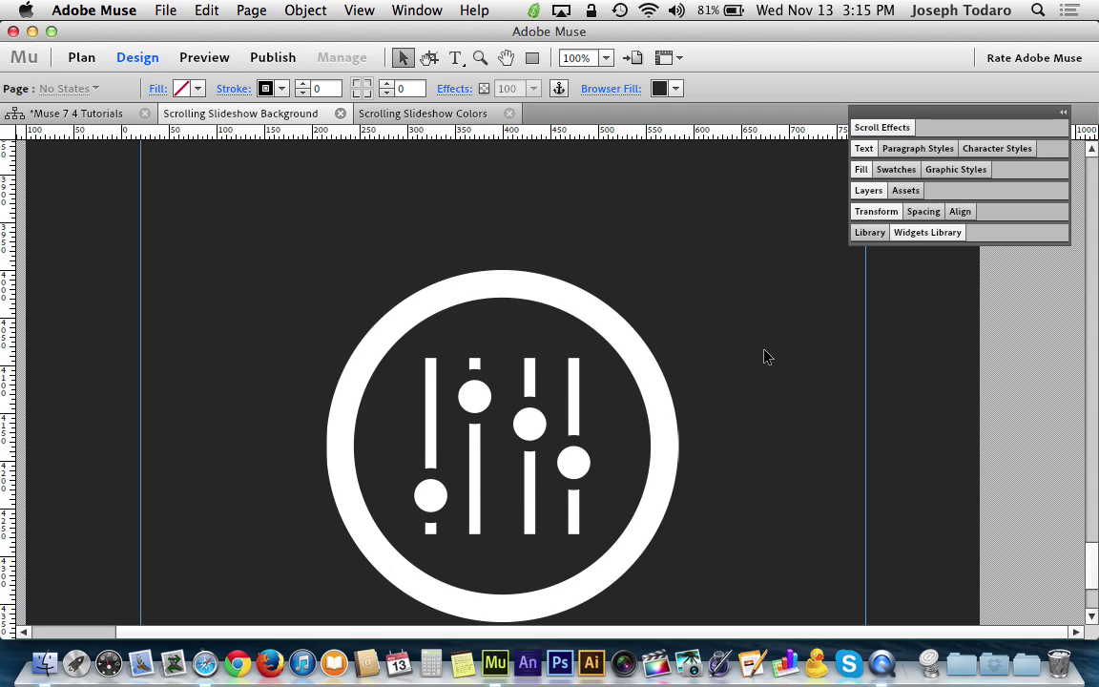
{"action": "scroll", "coordinate": [764, 357], "scroll_direction": "up", "scroll_amount": 15}
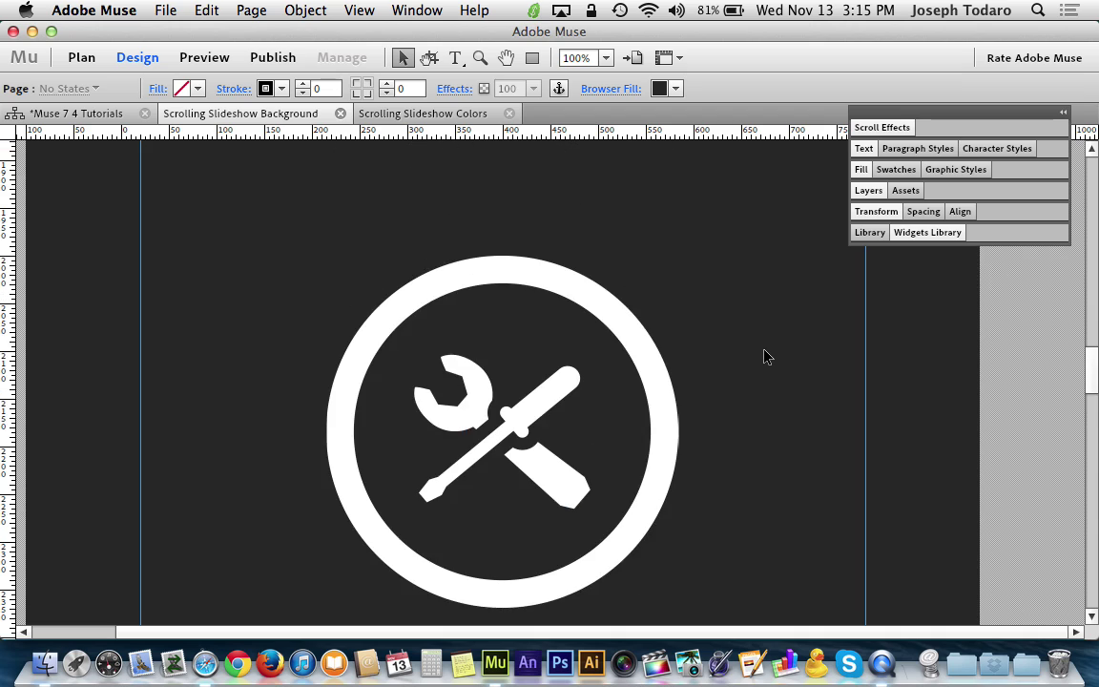
{"action": "scroll", "coordinate": [764, 357], "scroll_direction": "up", "scroll_amount": 5}
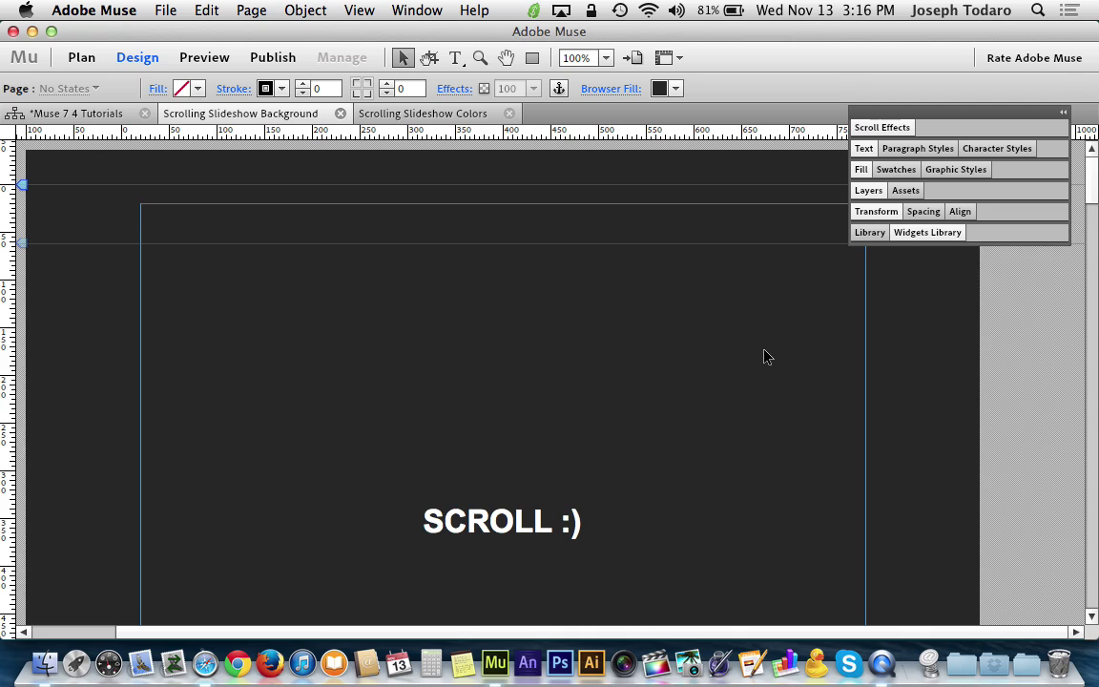
{"action": "scroll", "coordinate": [766, 356], "scroll_direction": "down", "scroll_amount": 3}
{"action": "scroll", "coordinate": [766, 356], "scroll_direction": "up", "scroll_amount": 3}
- Drag the Fullscreen slideshow from the Widgets Library's Slideshows onto the page and select it
{"action": "left_click", "coordinate": [915, 235]}
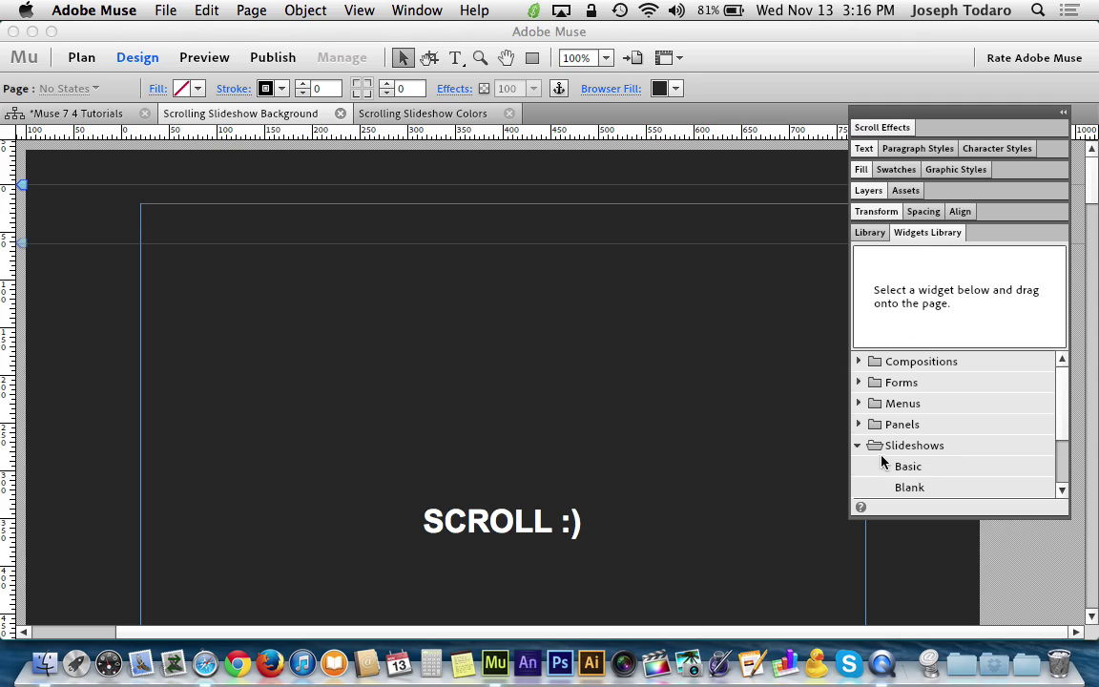
{"action": "scroll", "coordinate": [904, 450], "scroll_direction": "down", "scroll_amount": 2}
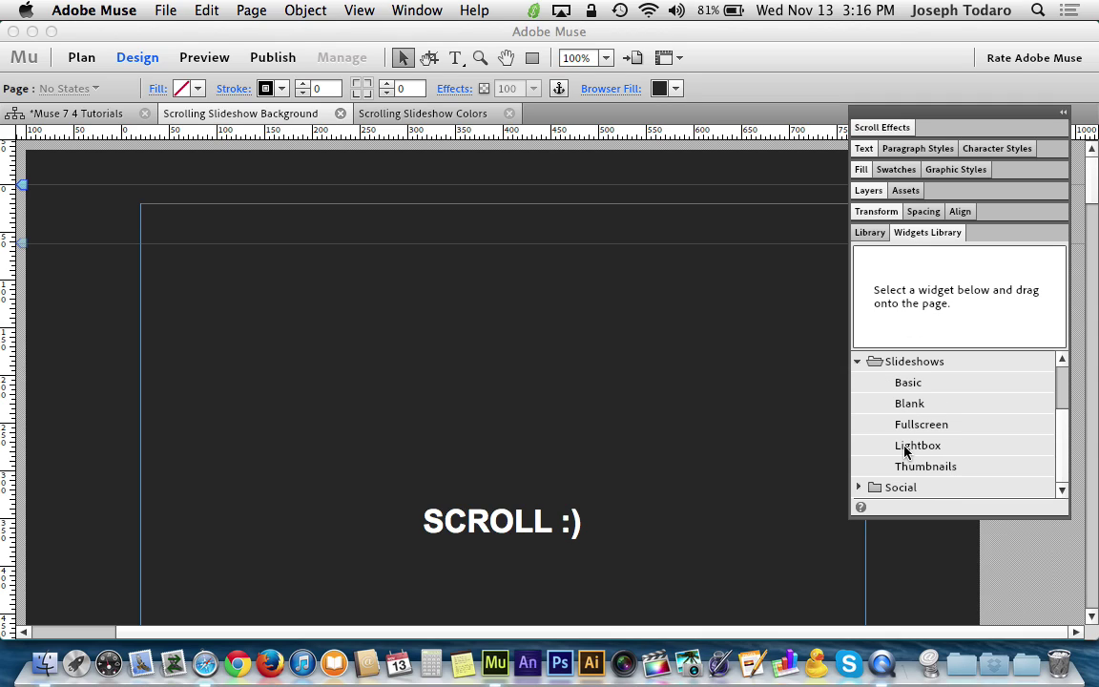
{"action": "left_click", "coordinate": [941, 427]}
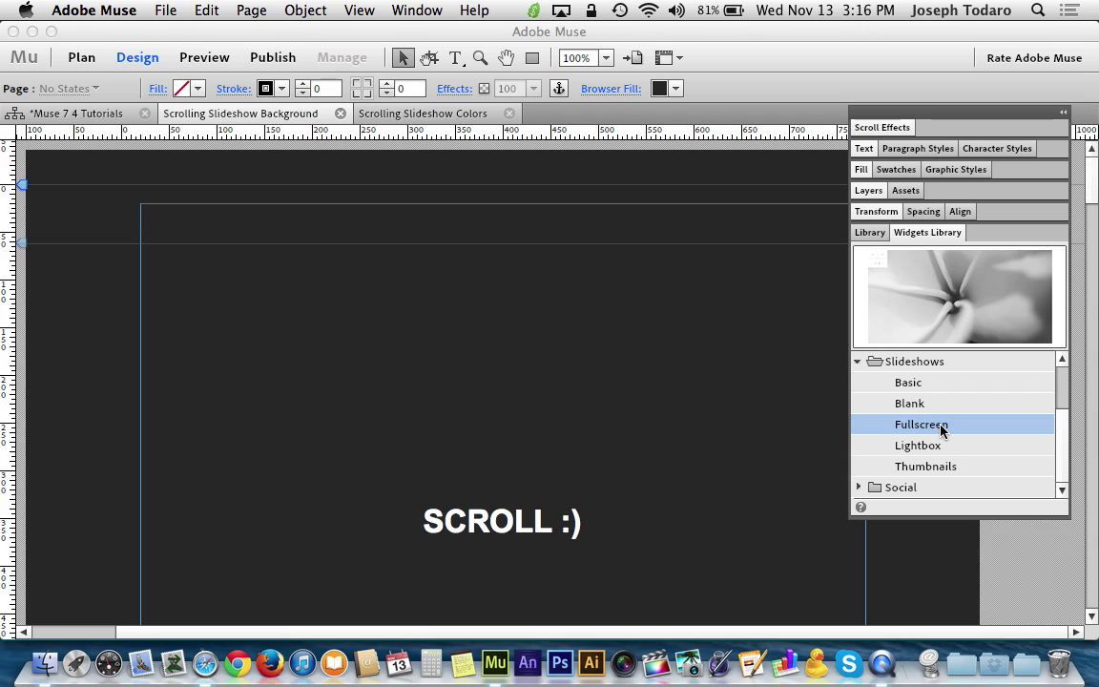
{"action": "left_click_drag", "start_coordinate": [940, 427], "coordinate": [303, 228]}
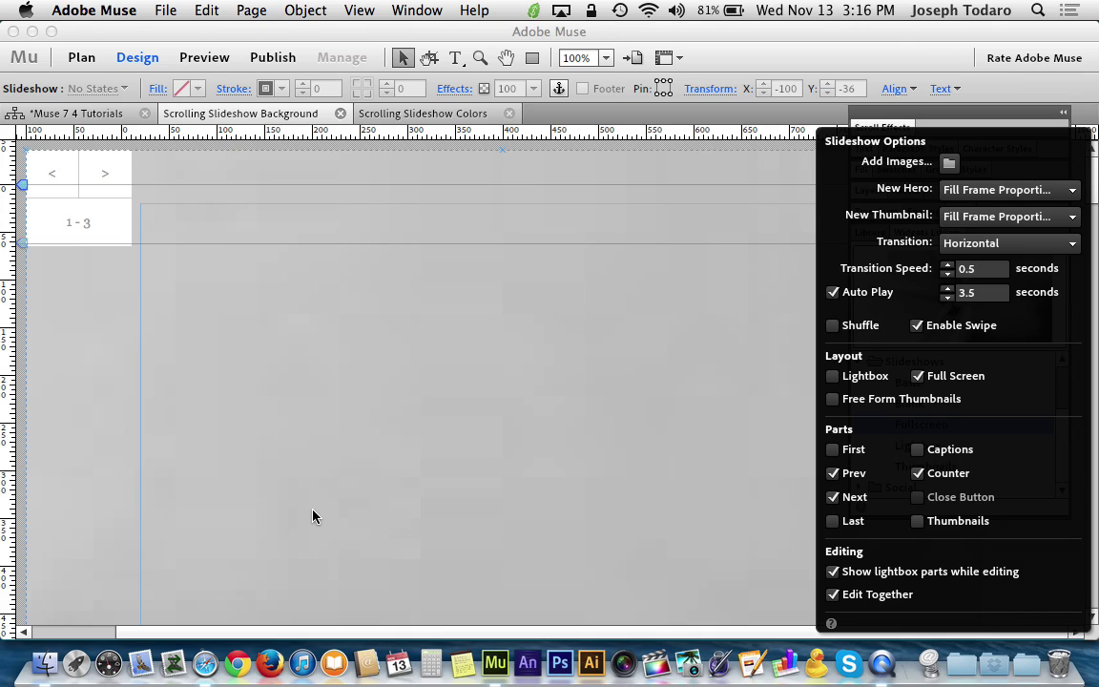
{"action": "left_click", "coordinate": [19, 293]}
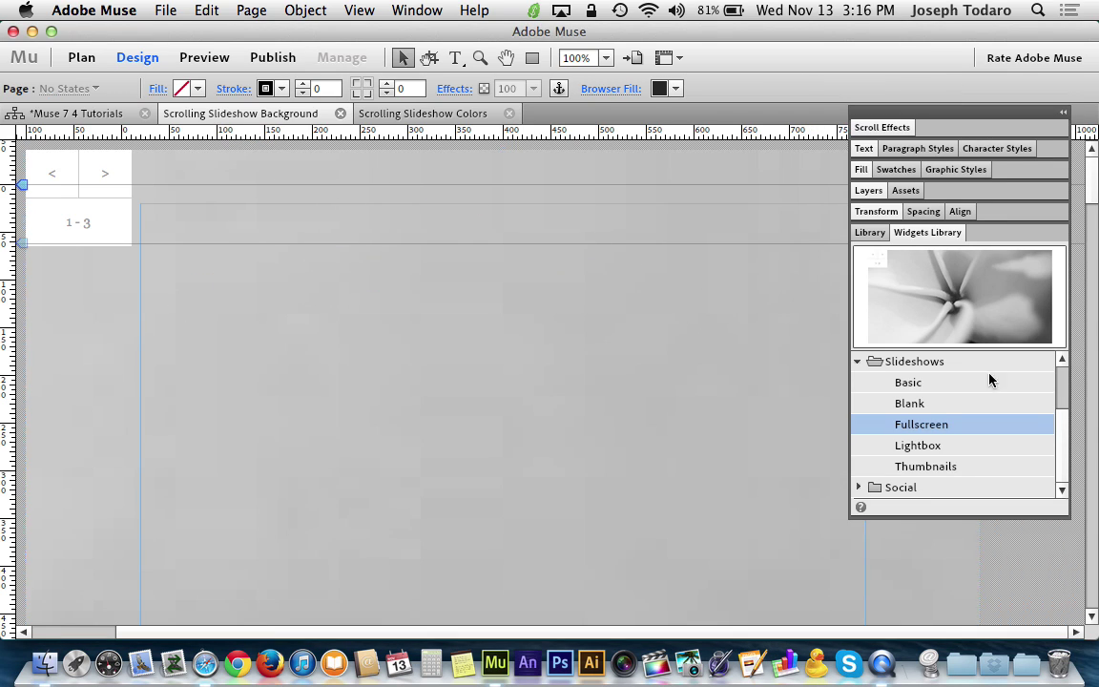
{"action": "left_click", "coordinate": [339, 176]}
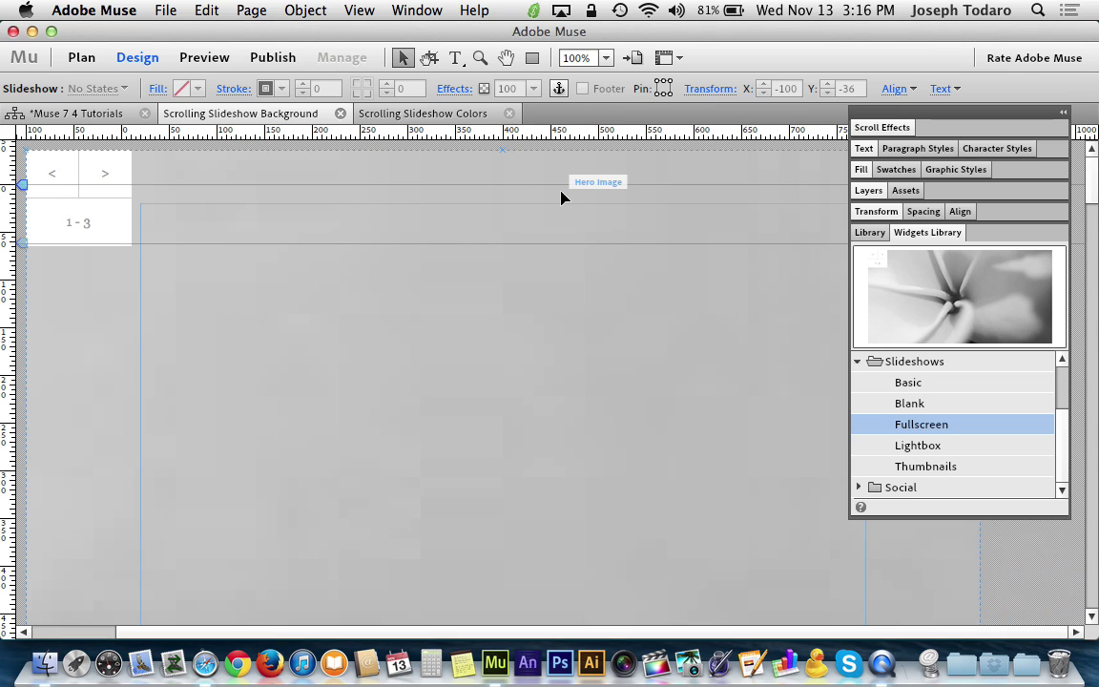
- Send the slideshow's Hero Image to the back with Arrange > Send To Back, revealing the LOAD TIMES icon
{"action": "right_click", "coordinate": [455, 213]}
{"action": "mouse_move", "coordinate": [564, 325]}
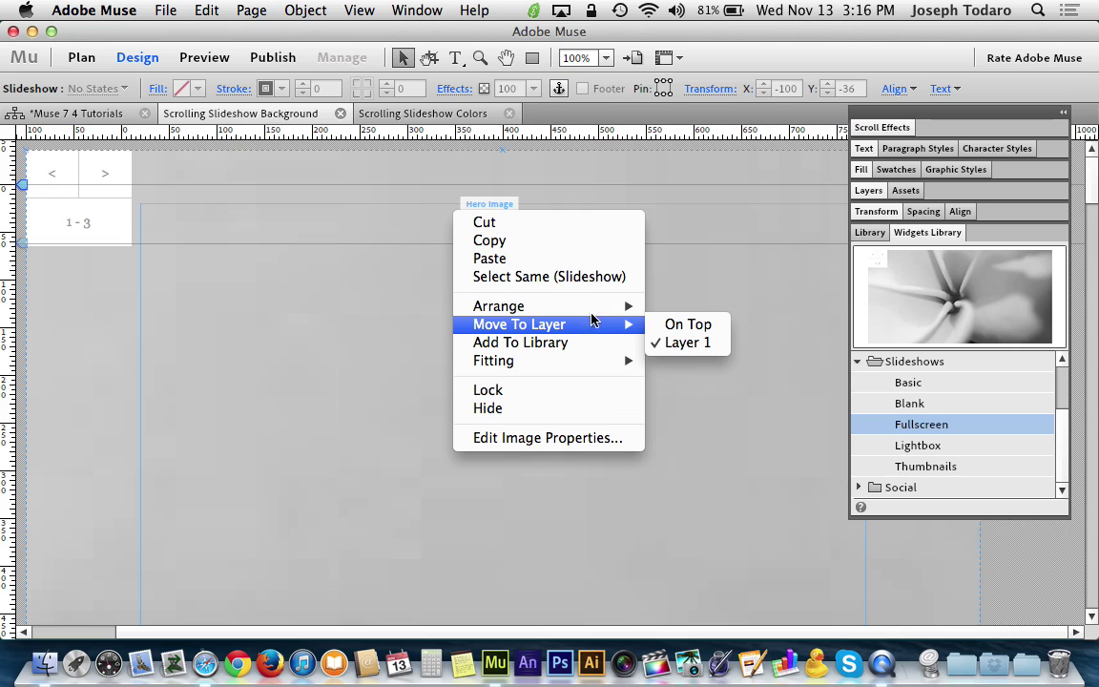
{"action": "mouse_move", "coordinate": [589, 308]}
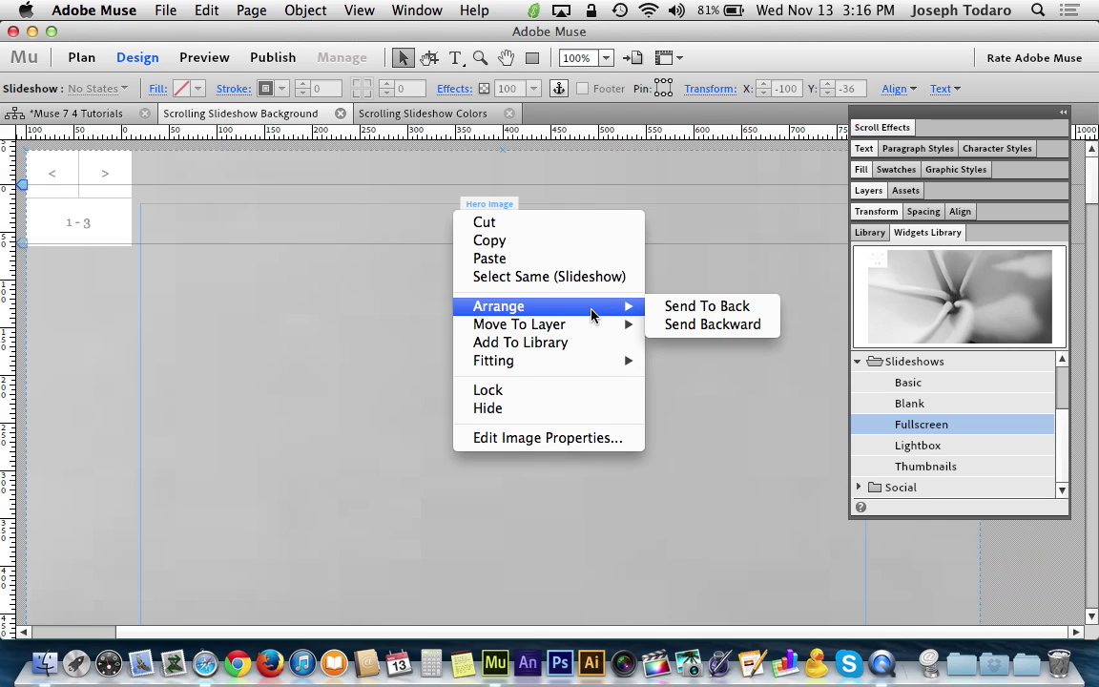
{"action": "left_click", "coordinate": [755, 307]}
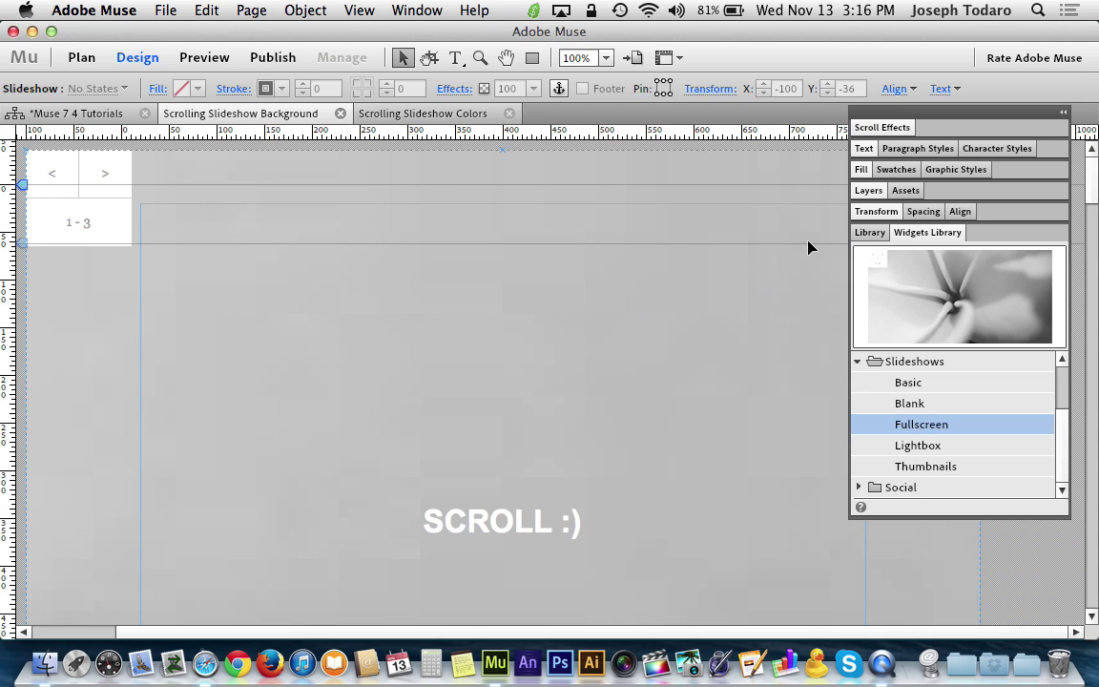
{"action": "left_click_drag", "start_coordinate": [911, 120], "coordinate": [917, 208]}
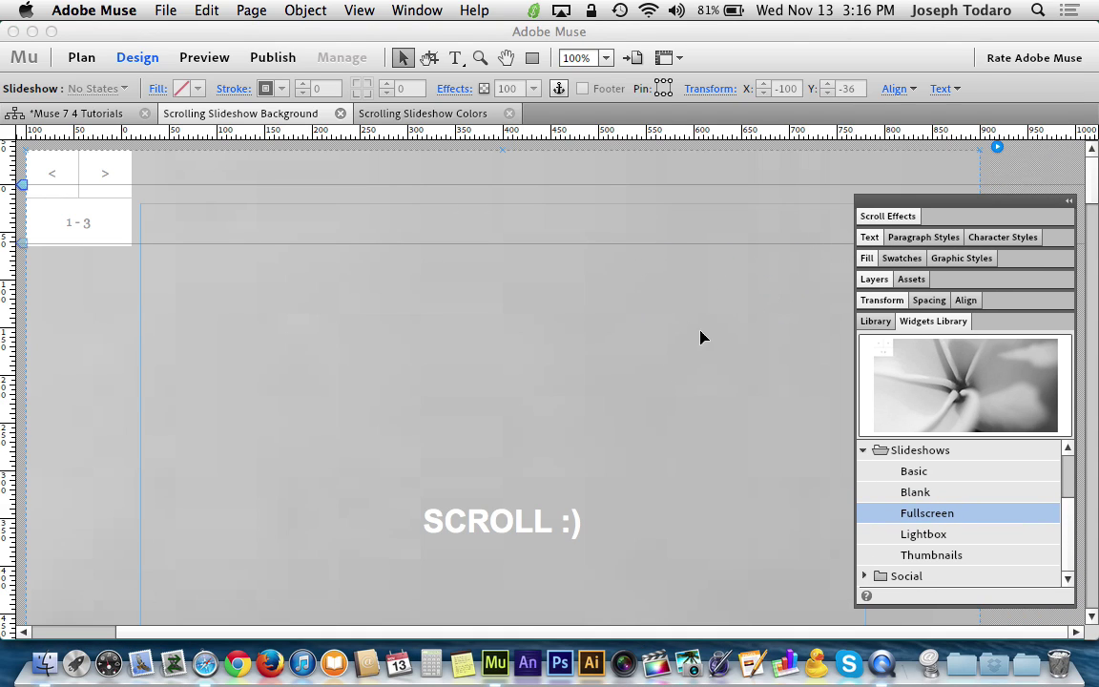
{"action": "scroll", "coordinate": [642, 372], "scroll_direction": "down", "scroll_amount": 10}
{"action": "scroll", "coordinate": [643, 372], "scroll_direction": "down", "scroll_amount": 15}
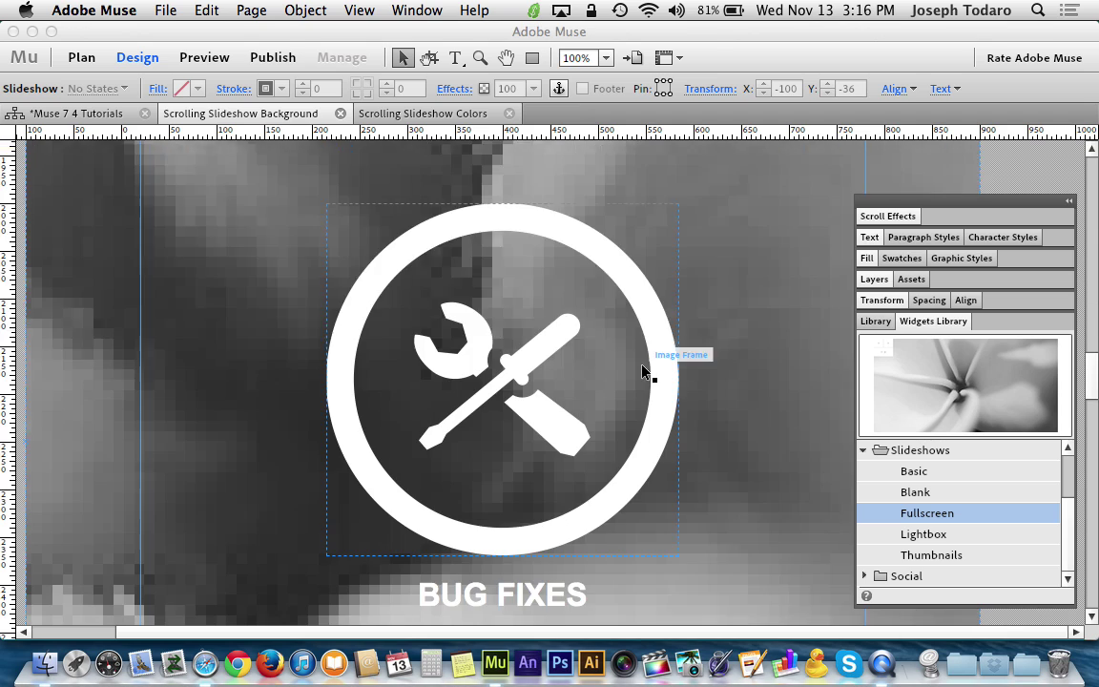
{"action": "scroll", "coordinate": [642, 372], "scroll_direction": "down", "scroll_amount": 6}
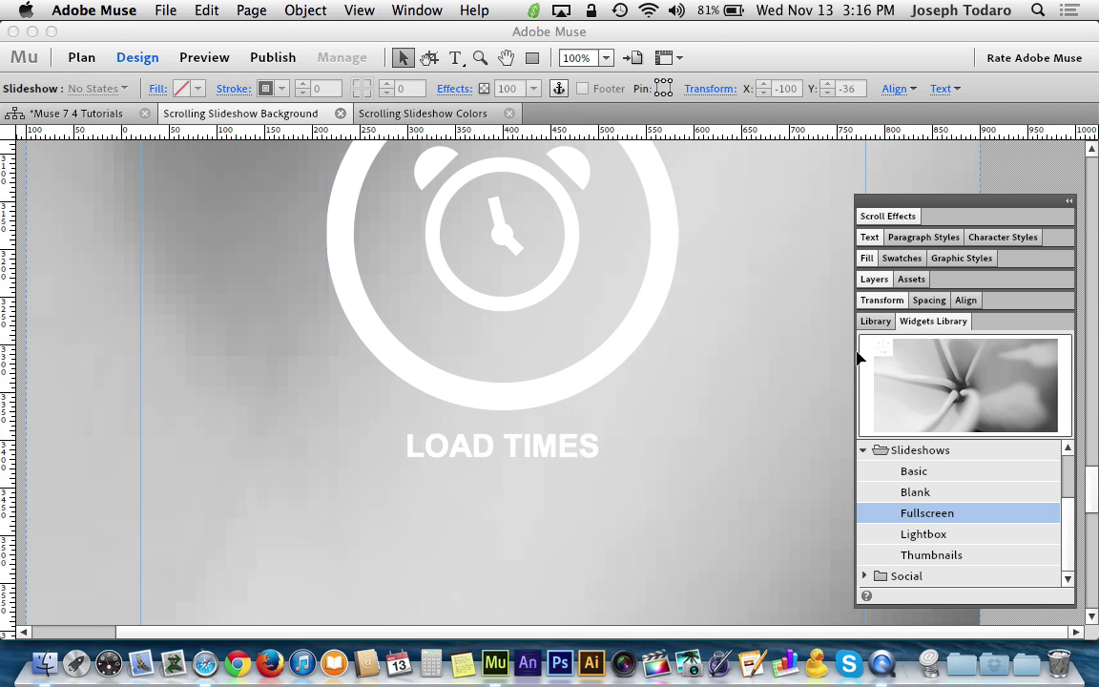
{"action": "scroll", "coordinate": [697, 356], "scroll_direction": "up", "scroll_amount": 4}
{"action": "scroll", "coordinate": [698, 356], "scroll_direction": "up", "scroll_amount": 8}
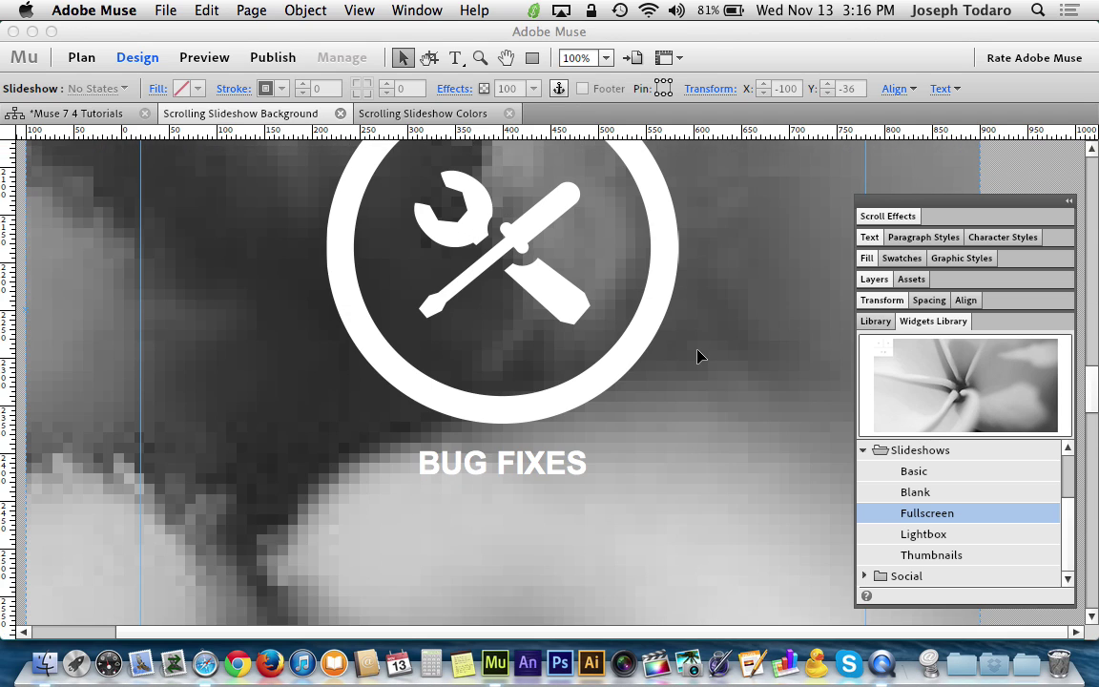
{"action": "scroll", "coordinate": [698, 356], "scroll_direction": "up", "scroll_amount": 10}
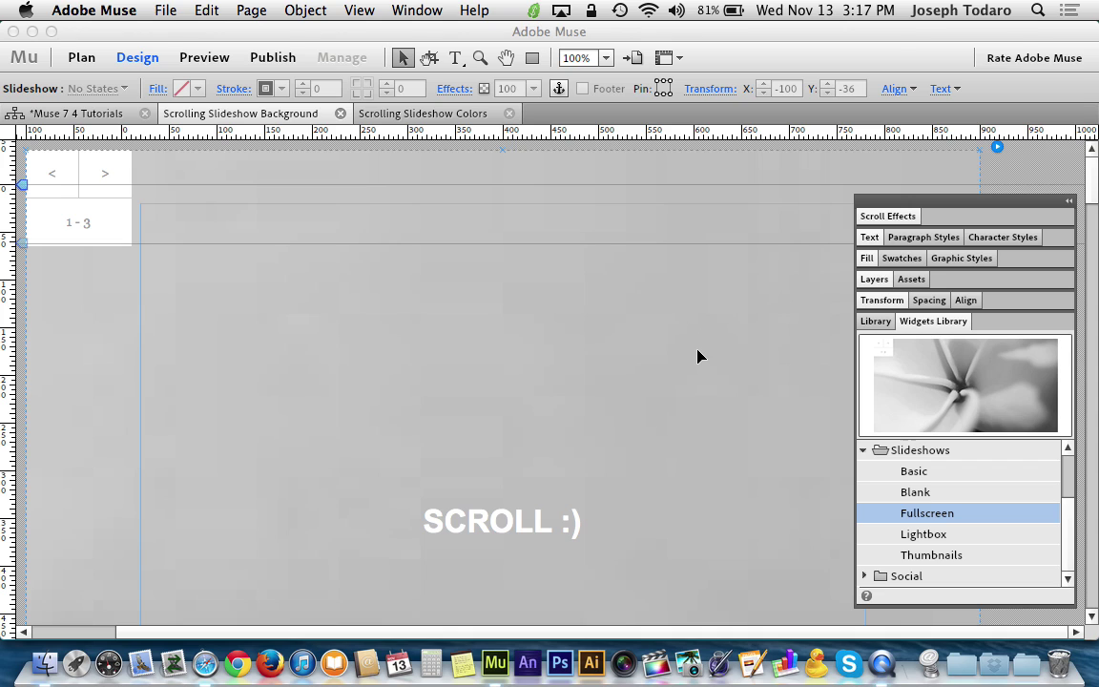
{"action": "scroll", "coordinate": [697, 356], "scroll_direction": "down", "scroll_amount": 10}
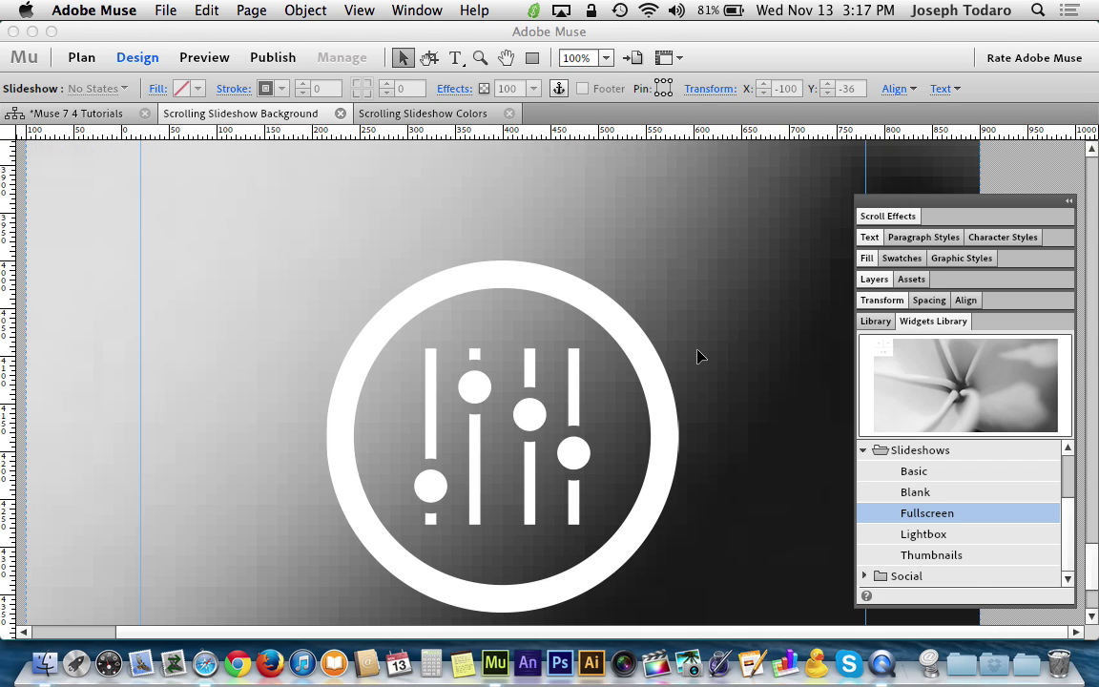
{"action": "scroll", "coordinate": [698, 356], "scroll_direction": "up", "scroll_amount": 10}
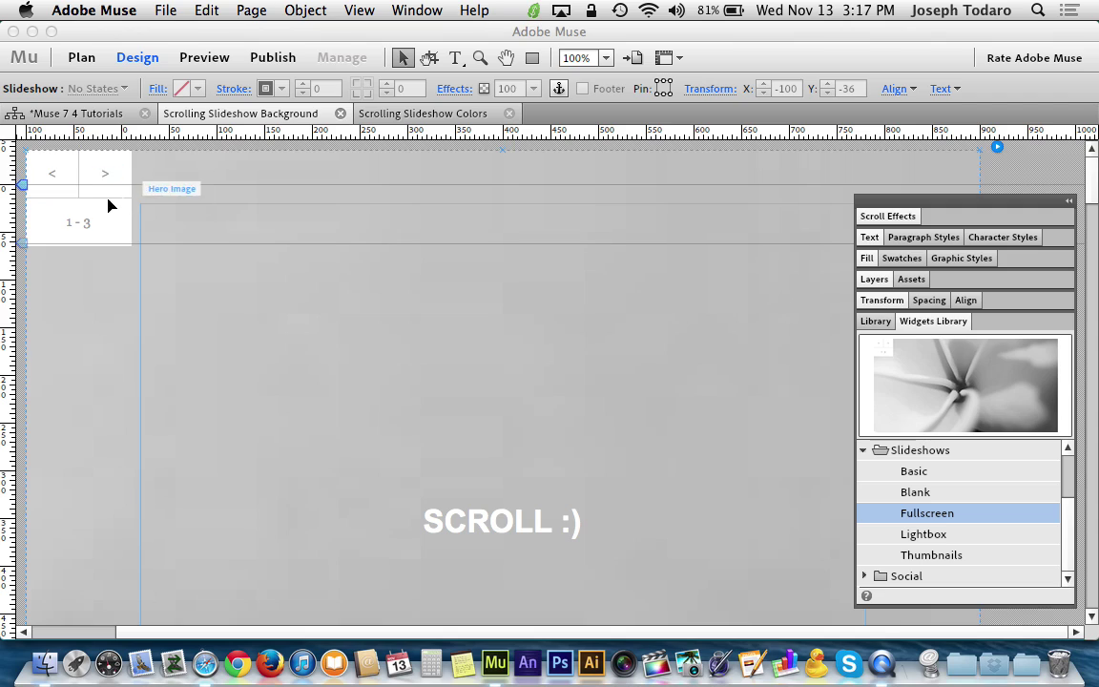
- In Slideshow Options, turn off Auto Play and uncheck the Prev, Next and Counter parts
{"action": "left_click", "coordinate": [997, 147]}
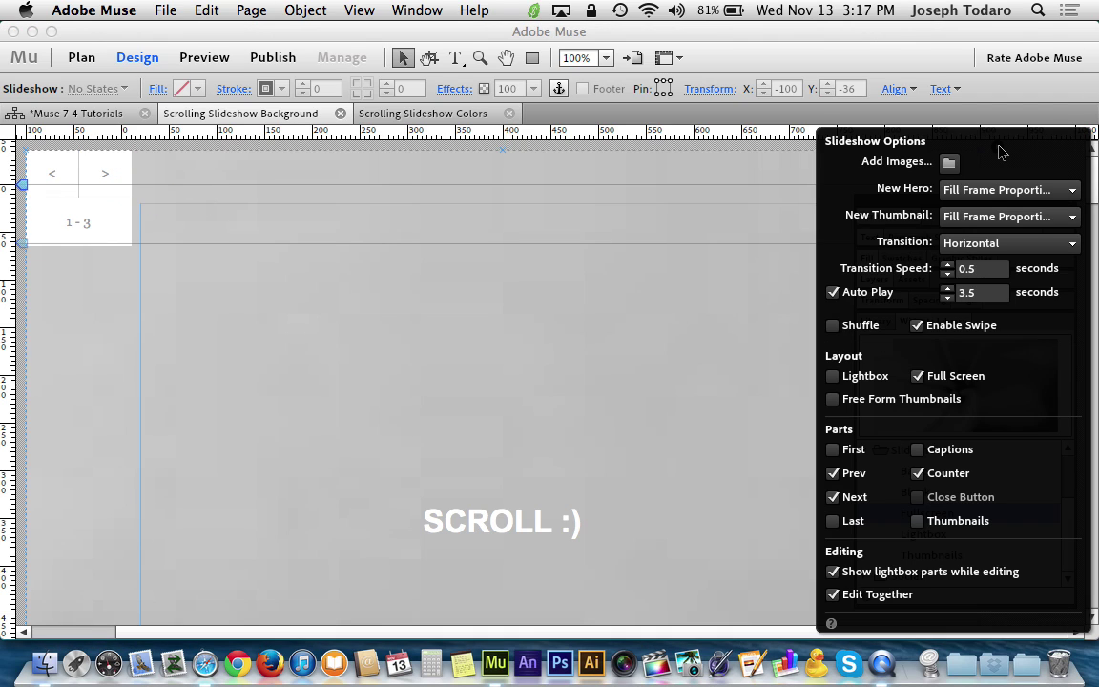
{"action": "left_click", "coordinate": [834, 293]}
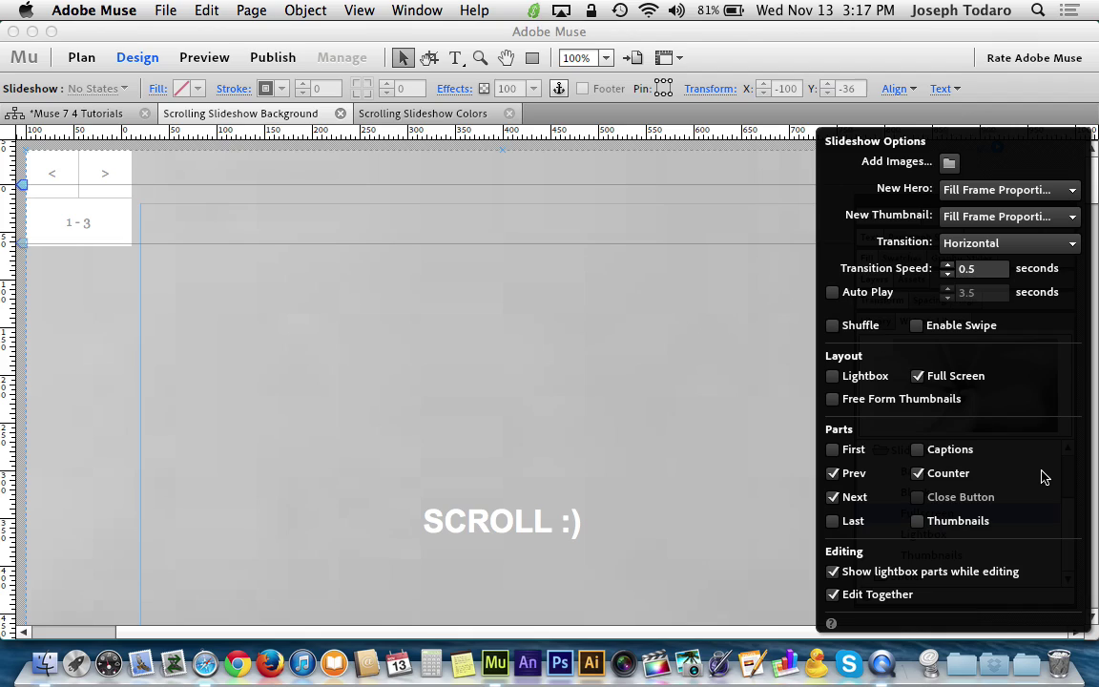
{"action": "left_click", "coordinate": [852, 474]}
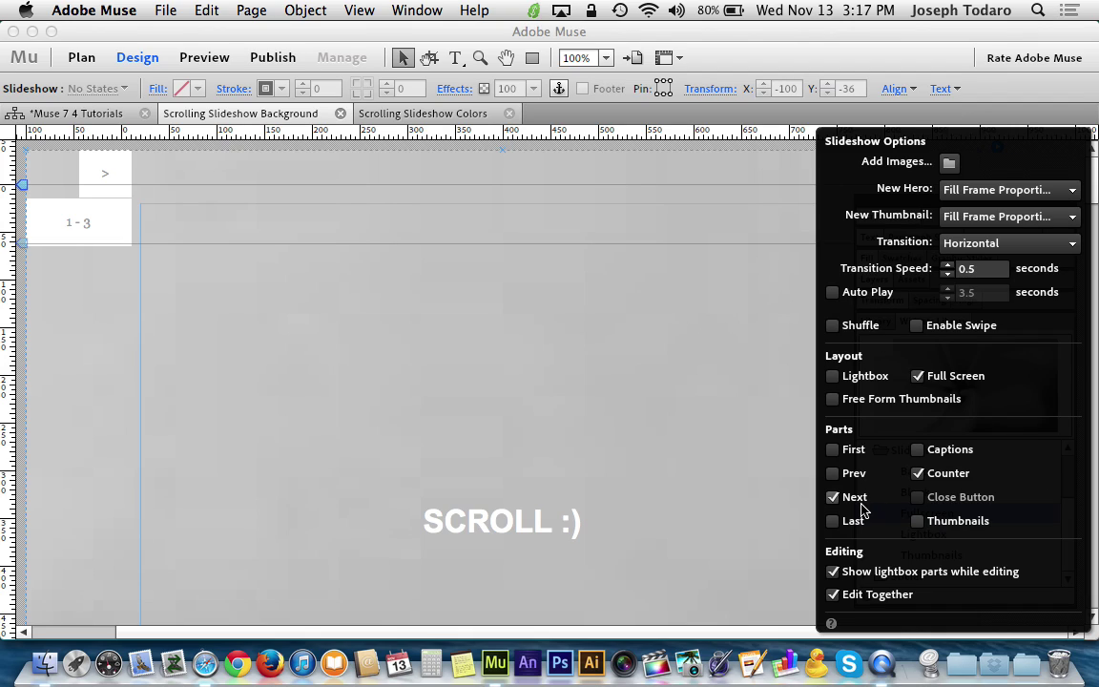
{"action": "left_click", "coordinate": [861, 500]}
{"action": "left_click", "coordinate": [935, 475]}
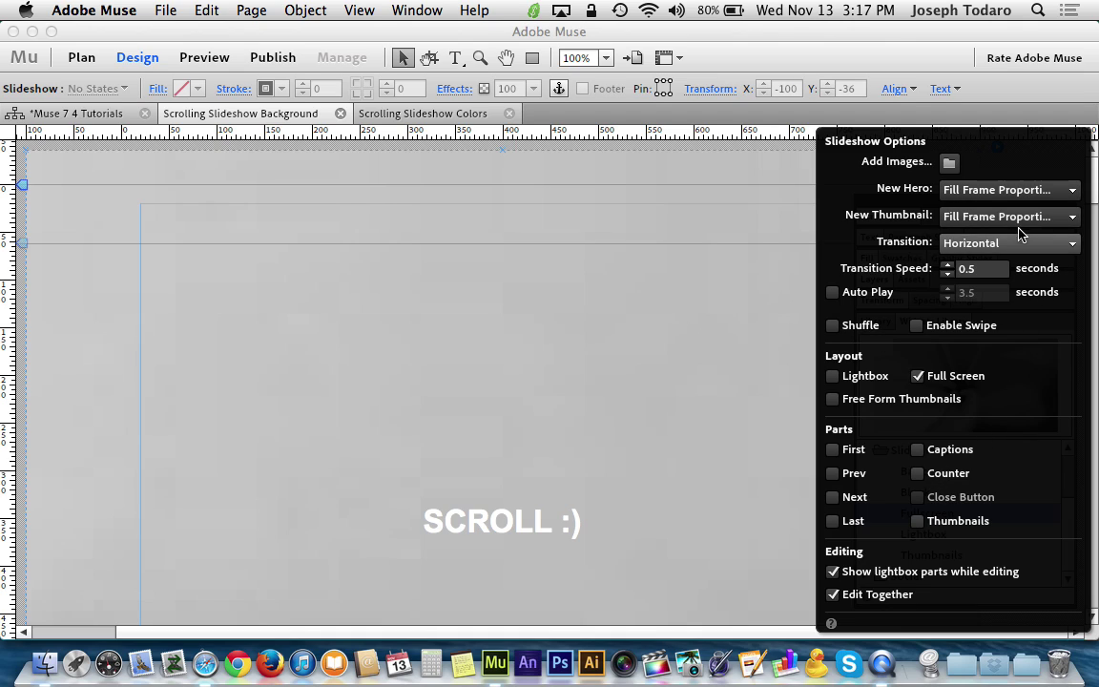
- Start Add Images from the Muse 7 2 folder and bring Finder's Colors folder forward
{"action": "left_click", "coordinate": [950, 164]}
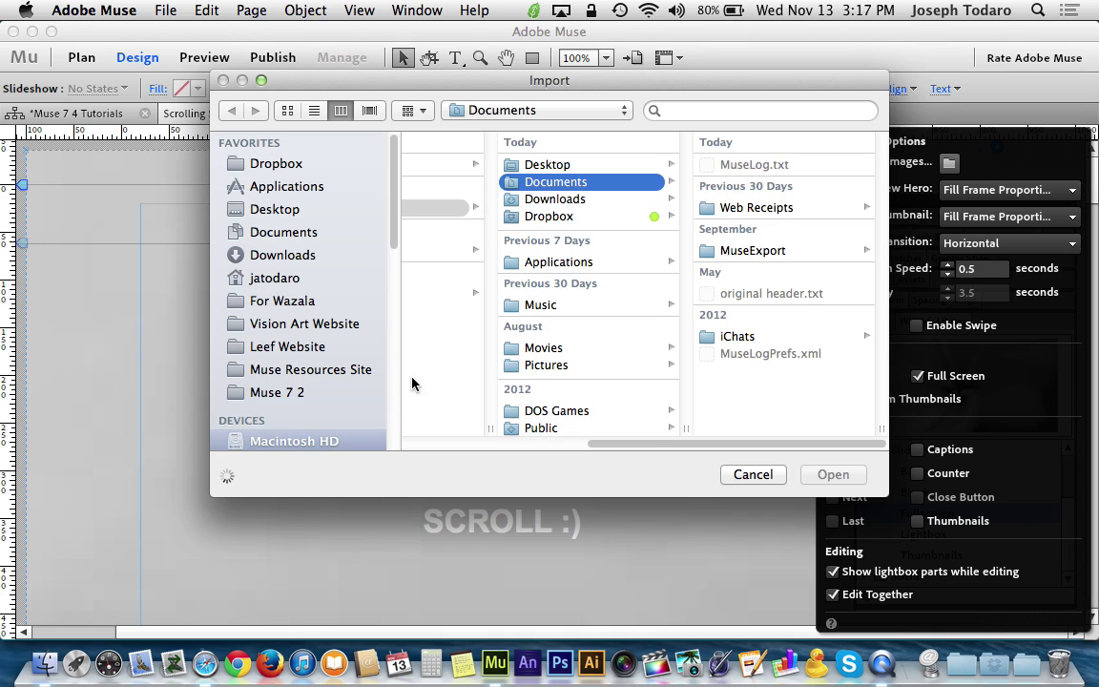
{"action": "left_click", "coordinate": [340, 395]}
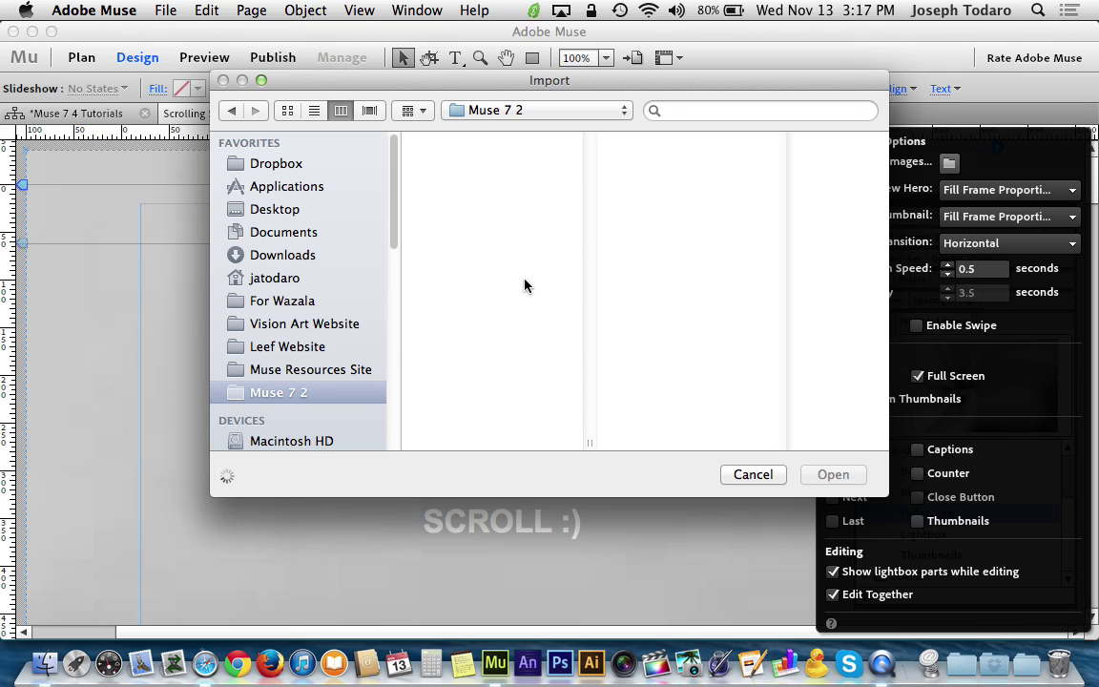
{"action": "left_click", "coordinate": [42, 665]}
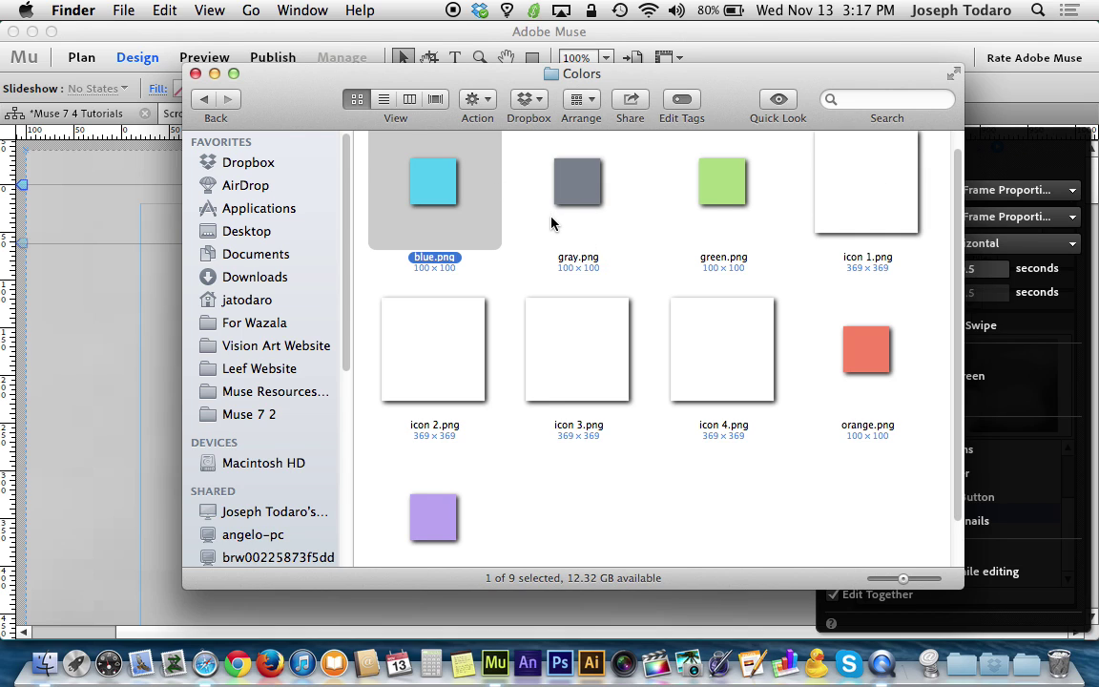
- Cancel Muse's import, select the blue, gray, green, orange and purple PNGs, and drag them into Muse
{"action": "left_click", "coordinate": [495, 662]}
{"action": "left_click", "coordinate": [767, 480]}
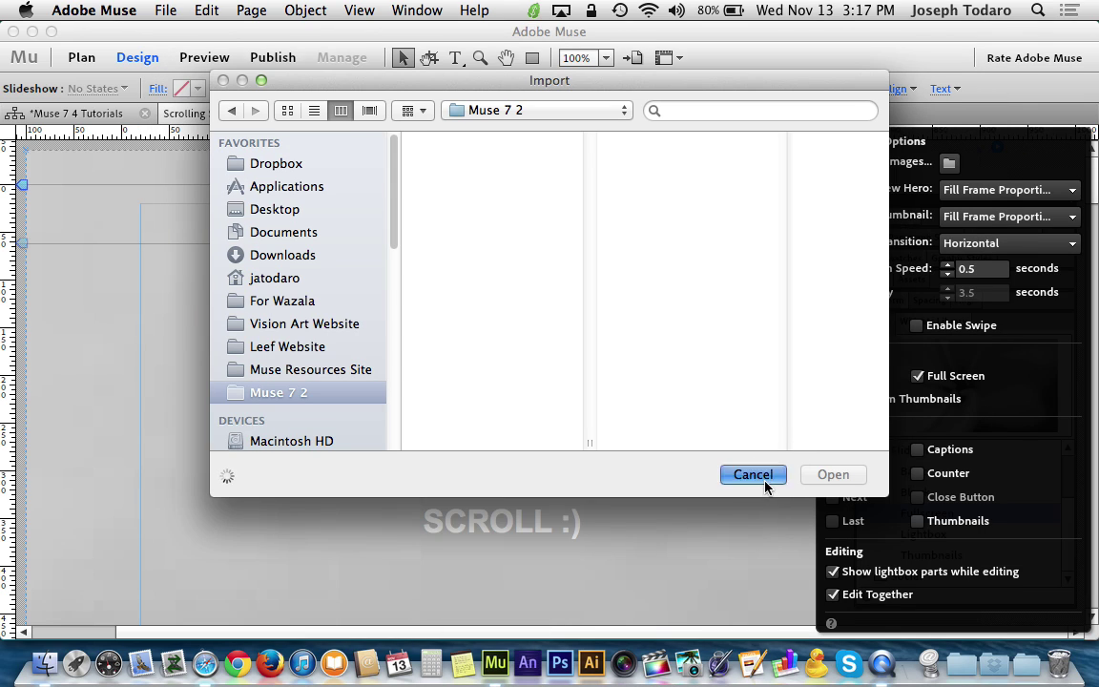
{"action": "left_click", "coordinate": [41, 665]}
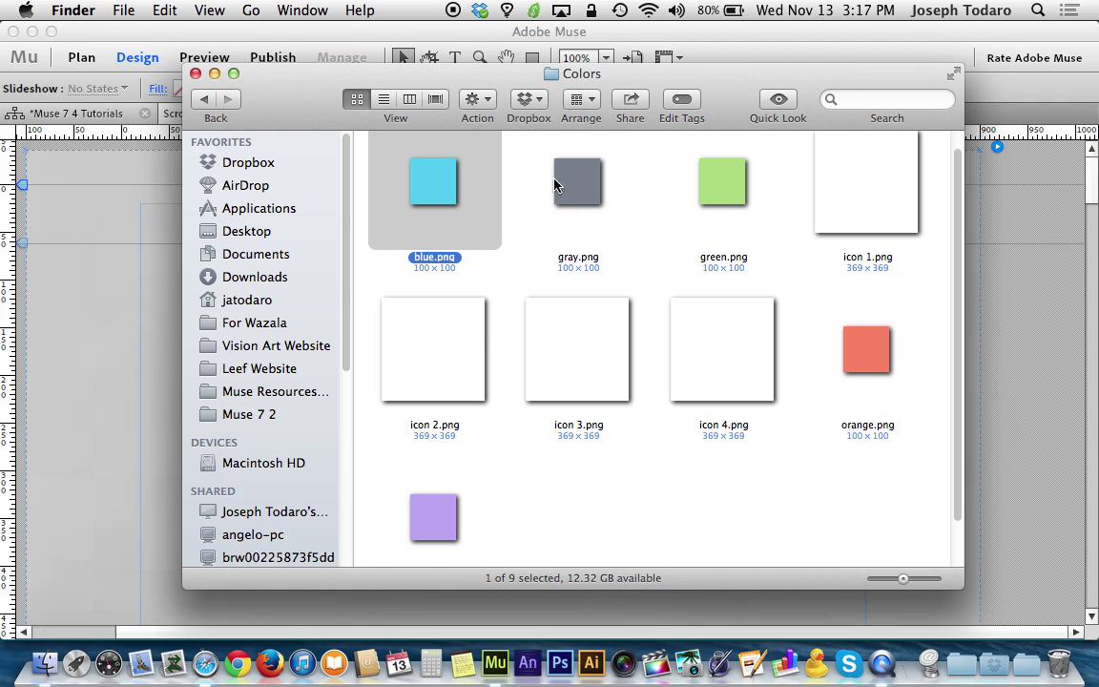
{"action": "left_click", "coordinate": [582, 180], "text": "shift"}
{"action": "left_click", "coordinate": [718, 181], "text": "shift"}
{"action": "left_click", "coordinate": [858, 358], "text": "shift"}
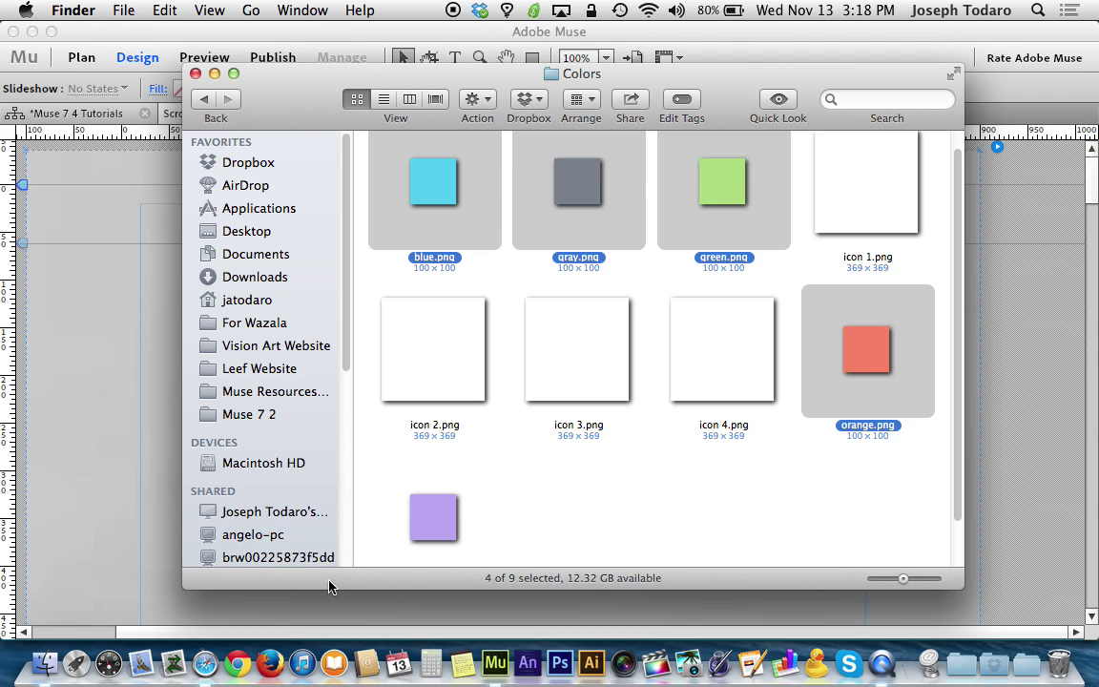
{"action": "left_click", "coordinate": [403, 458], "text": "shift"}
{"action": "scroll", "coordinate": [679, 491], "scroll_direction": "up", "scroll_amount": 1}
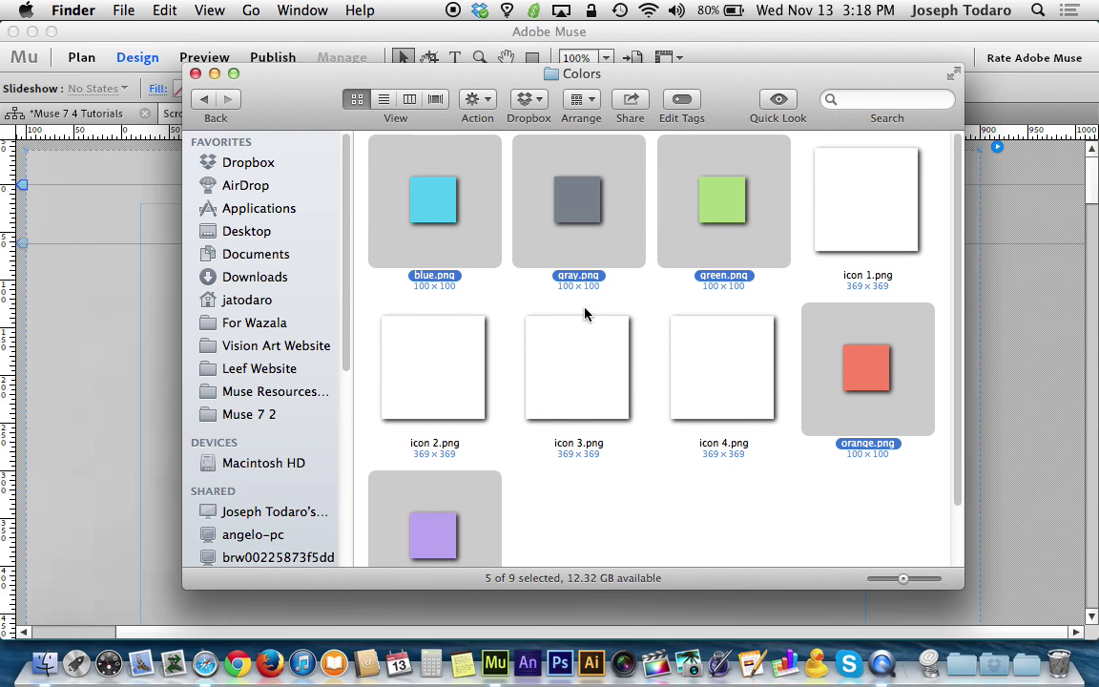
{"action": "left_click_drag", "start_coordinate": [434, 196], "coordinate": [79, 274]}
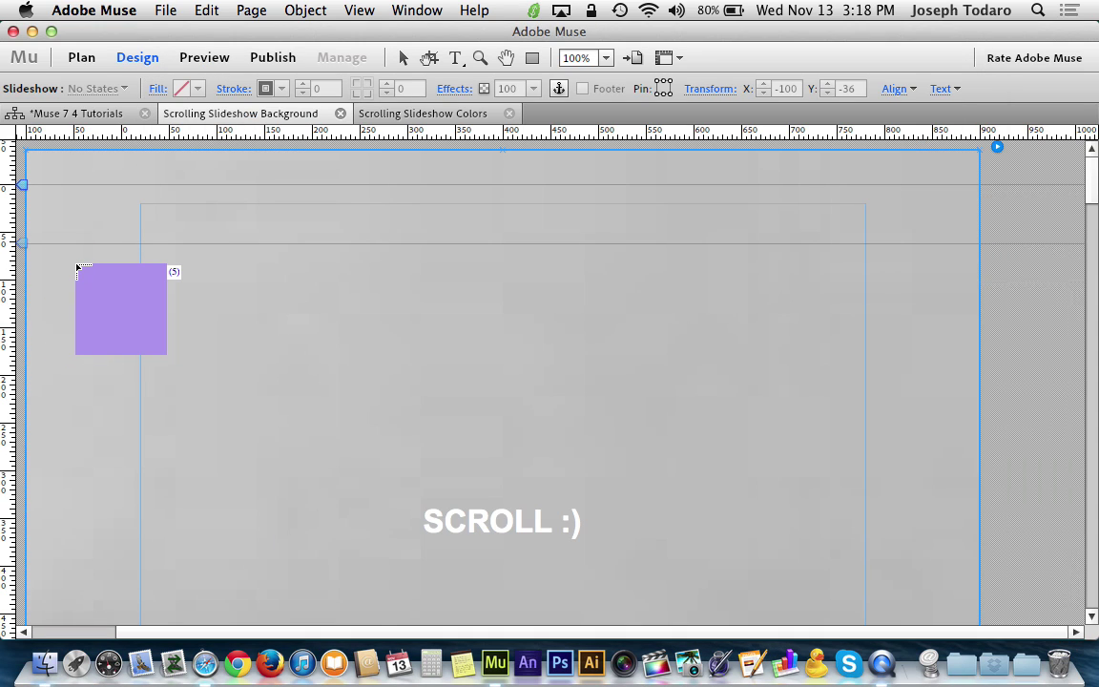
- Place the five colour images into the slideshow hero area and collapse the Widgets Library
{"action": "left_click", "coordinate": [77, 268]}
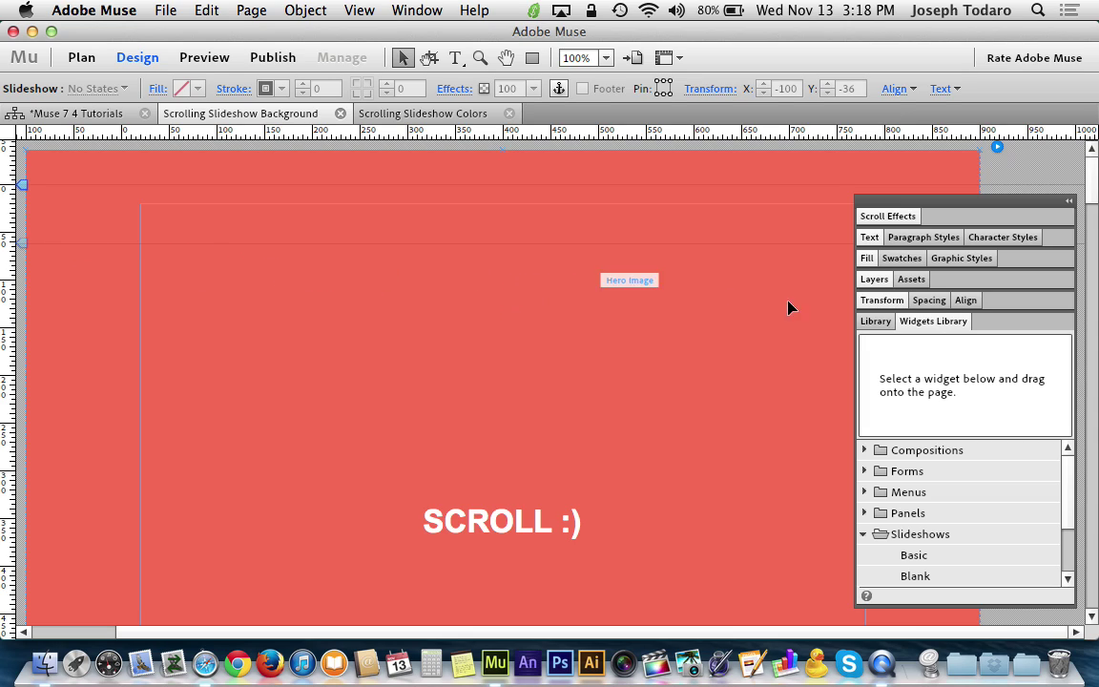
{"action": "left_click", "coordinate": [934, 322]}
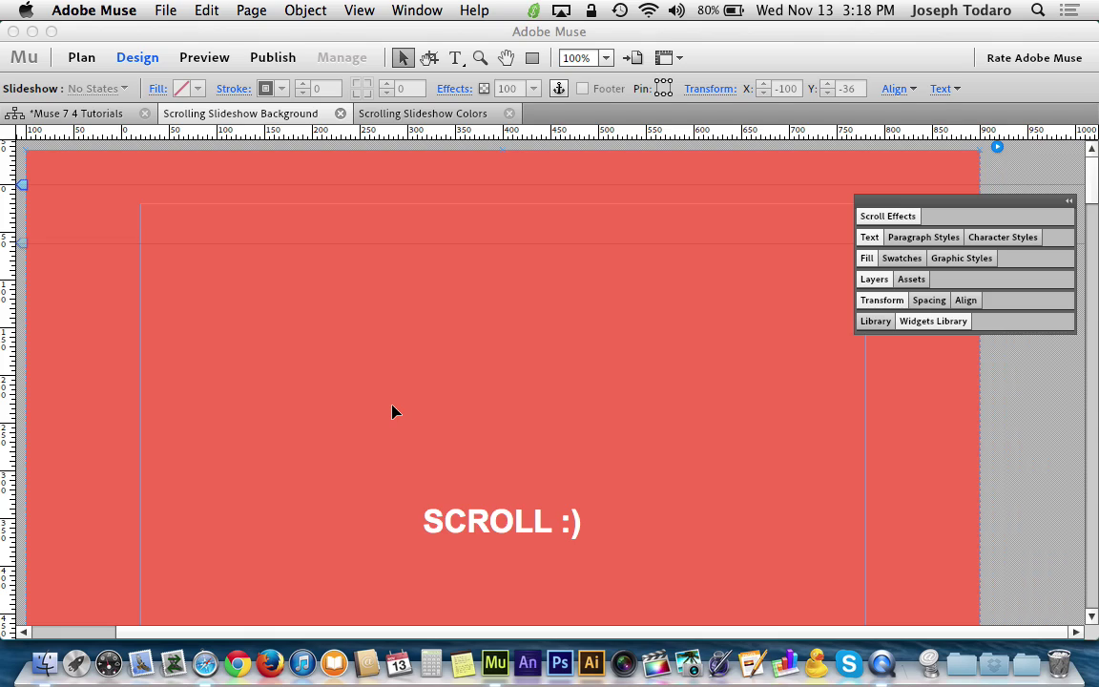
{"action": "left_click", "coordinate": [876, 279]}
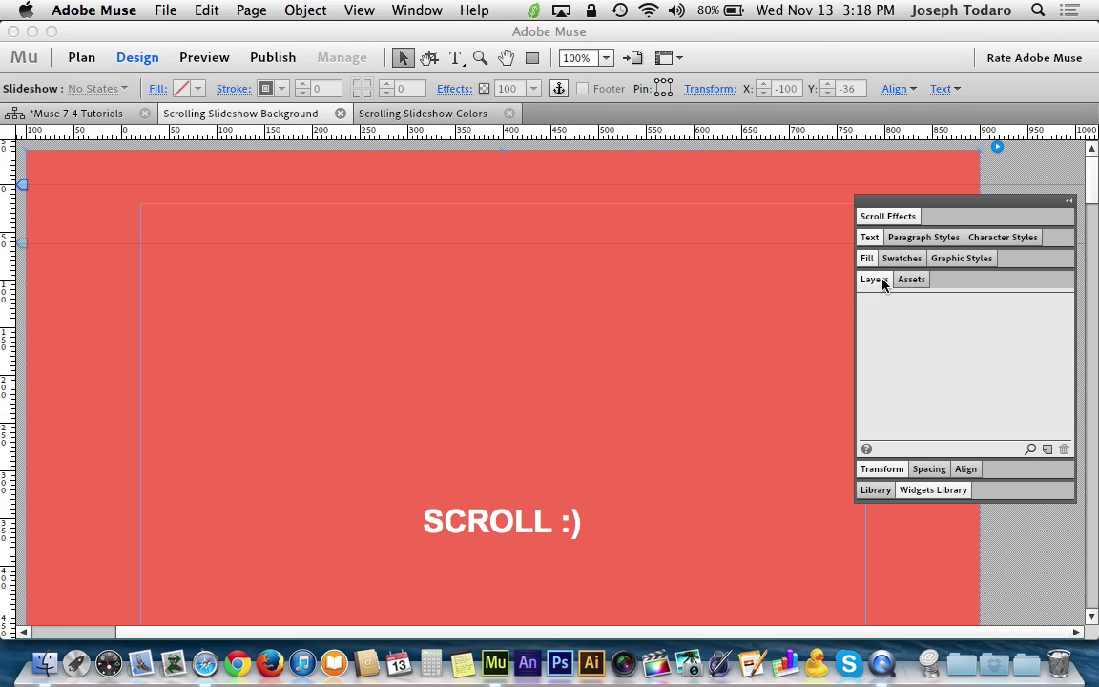
{"action": "left_click", "coordinate": [876, 281]}
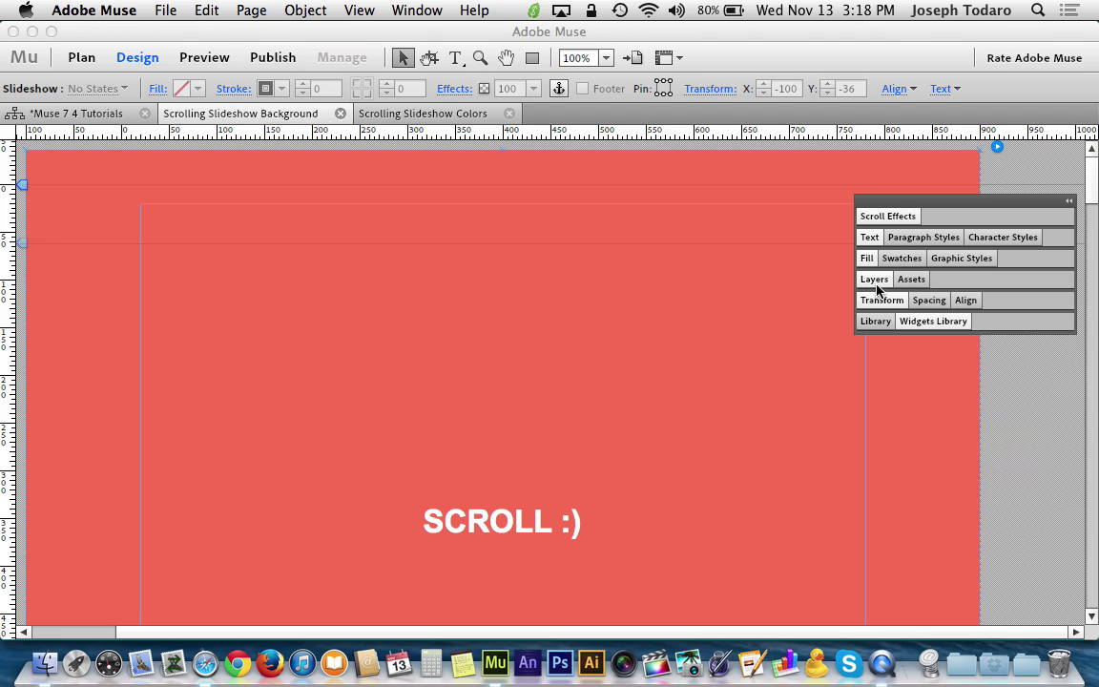
{"action": "left_click", "coordinate": [876, 284]}
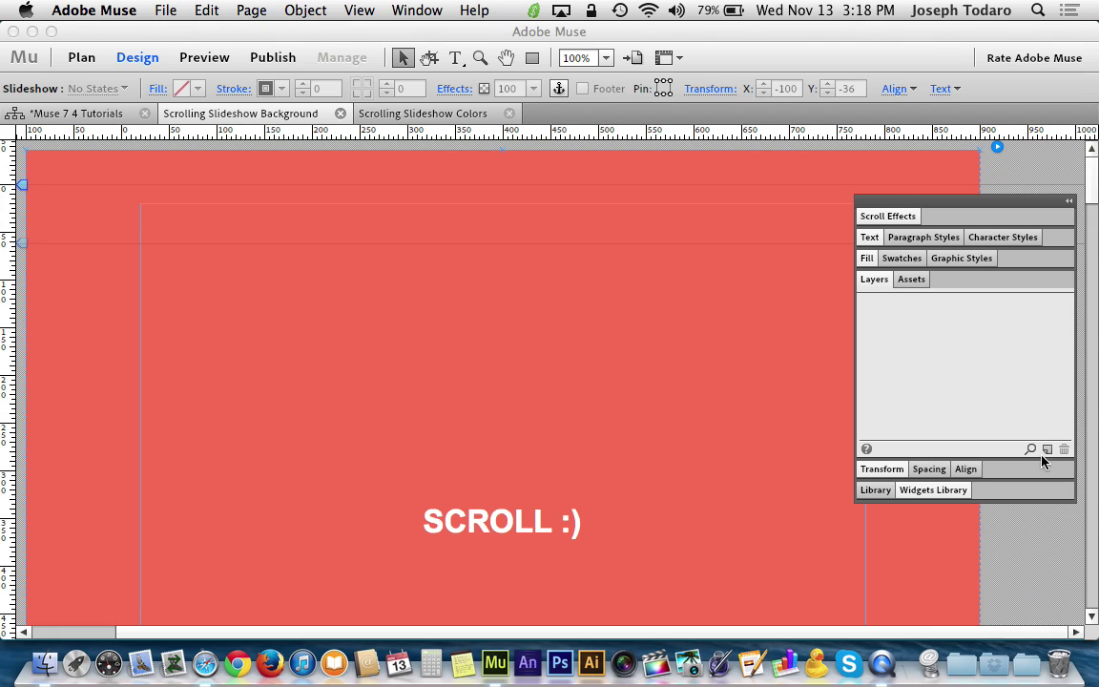
{"action": "left_click", "coordinate": [882, 281]}
{"action": "left_click", "coordinate": [873, 280]}
{"action": "left_click", "coordinate": [876, 283]}
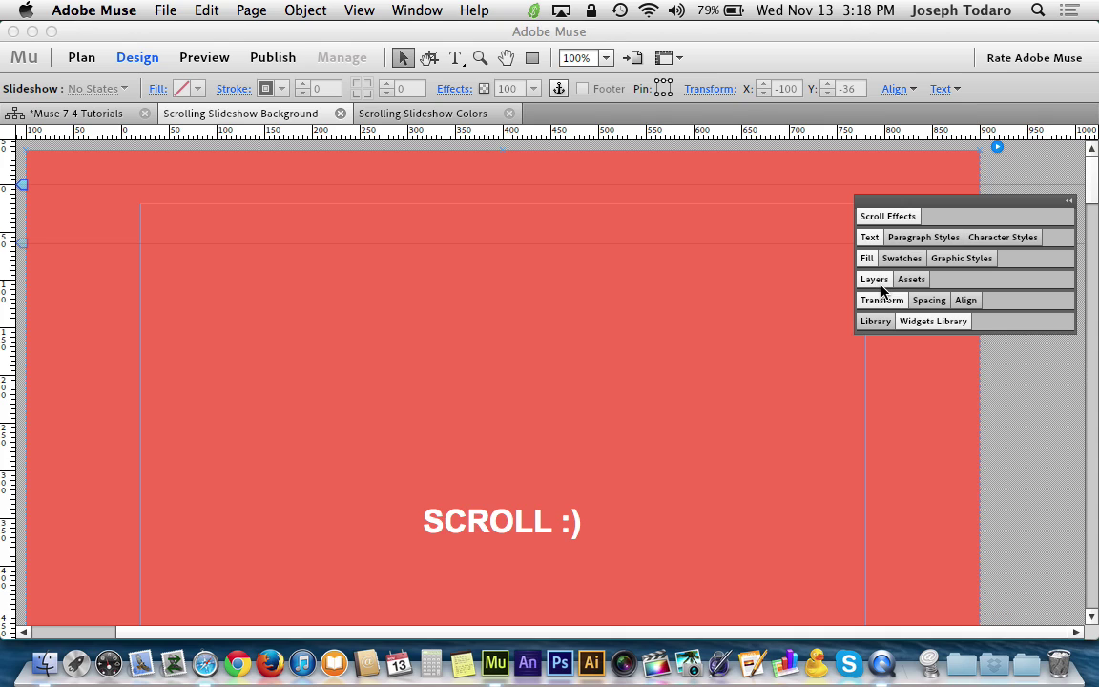
- Select the full-screen slideshow and show its Scroll Effects Slideshow settings, nudging the panel up
{"action": "scroll", "coordinate": [863, 451], "scroll_direction": "down", "scroll_amount": 10}
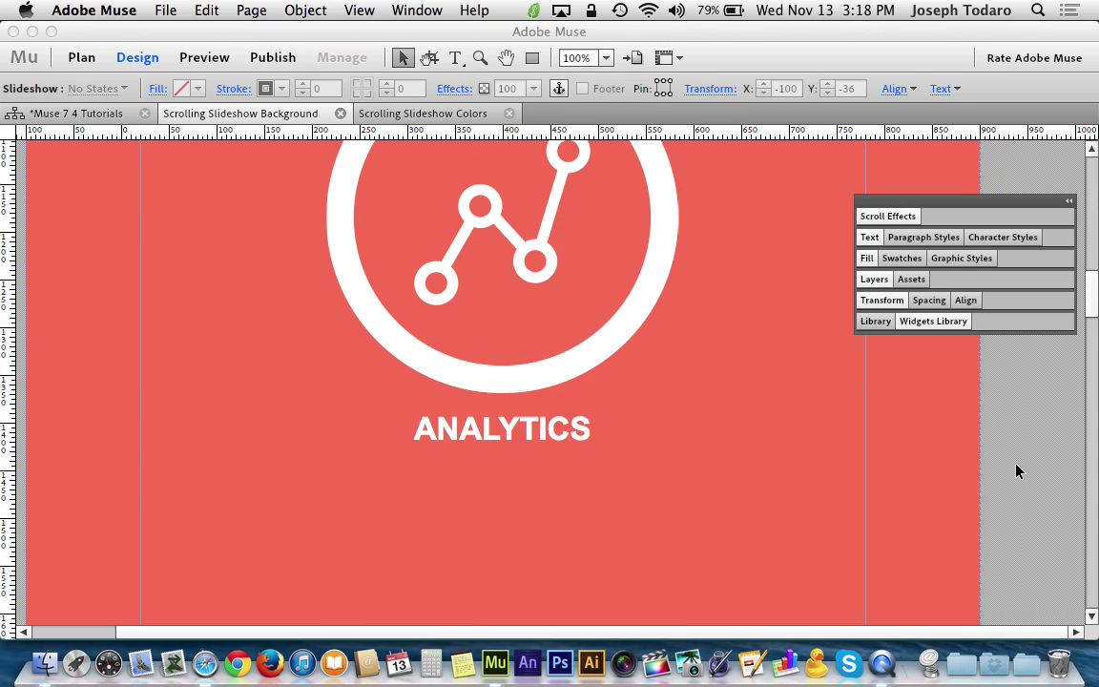
{"action": "left_click", "coordinate": [1022, 473]}
{"action": "scroll", "coordinate": [1029, 474], "scroll_direction": "down", "scroll_amount": 10}
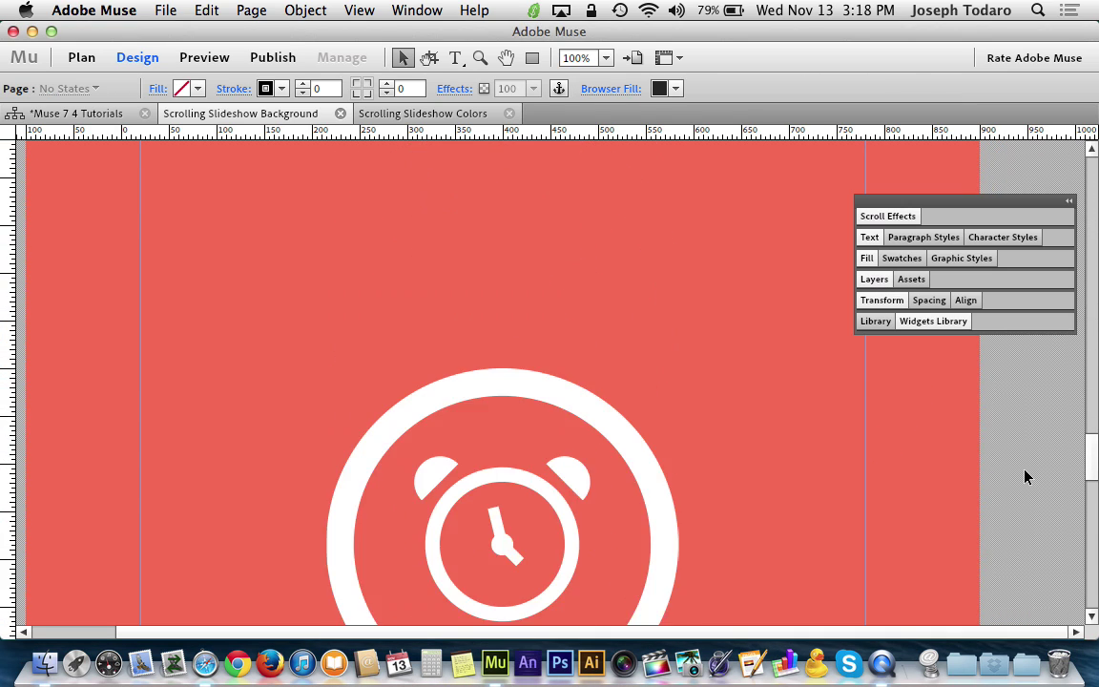
{"action": "scroll", "coordinate": [1027, 477], "scroll_direction": "up", "scroll_amount": 15}
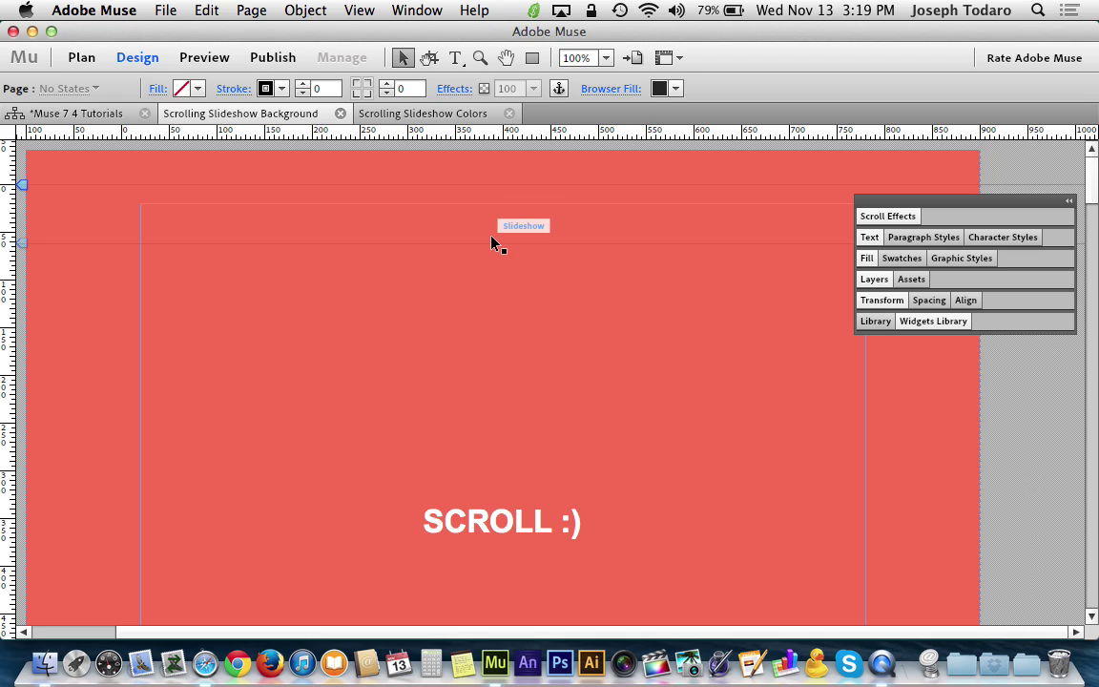
{"action": "left_click", "coordinate": [375, 186]}
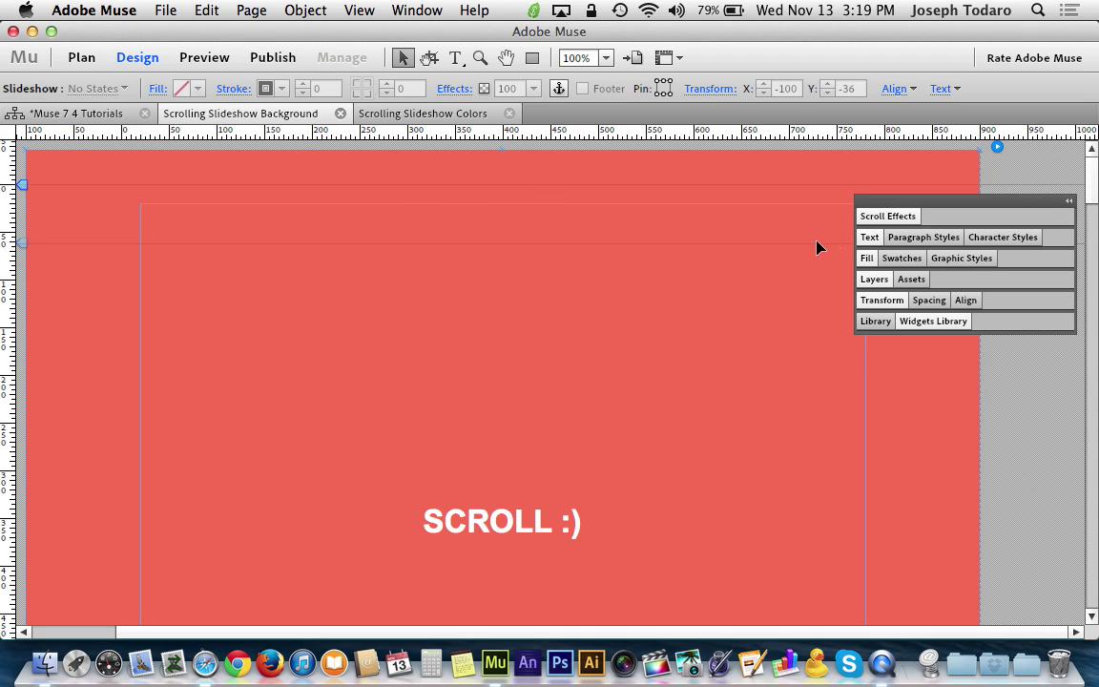
{"action": "left_click", "coordinate": [891, 217]}
{"action": "left_click_drag", "start_coordinate": [925, 205], "coordinate": [926, 171]}
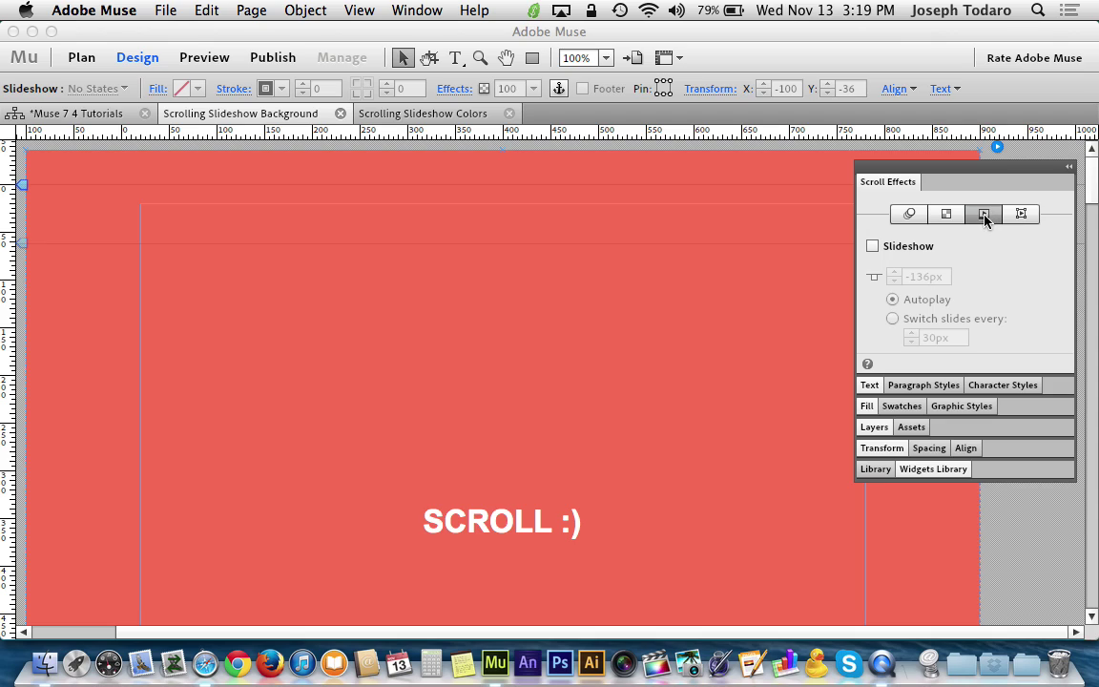
- Enable the Slideshow scroll effect, change the -136px offset to 0, and switch slides every 1000px
{"action": "left_click", "coordinate": [871, 250]}
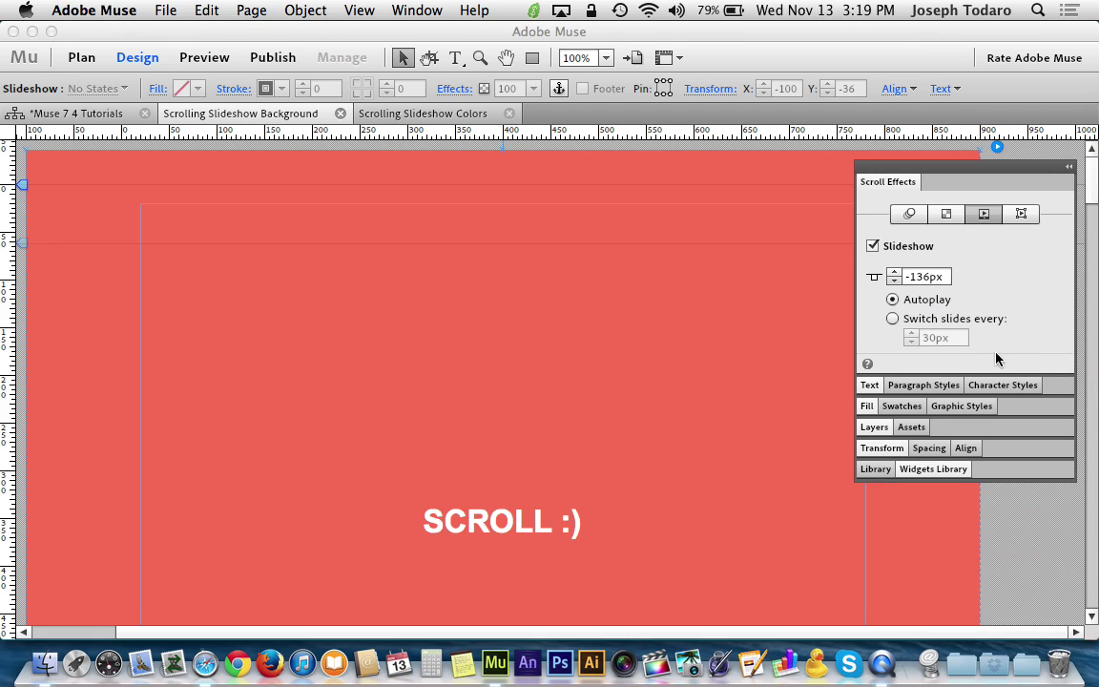
{"action": "left_click", "coordinate": [951, 328]}
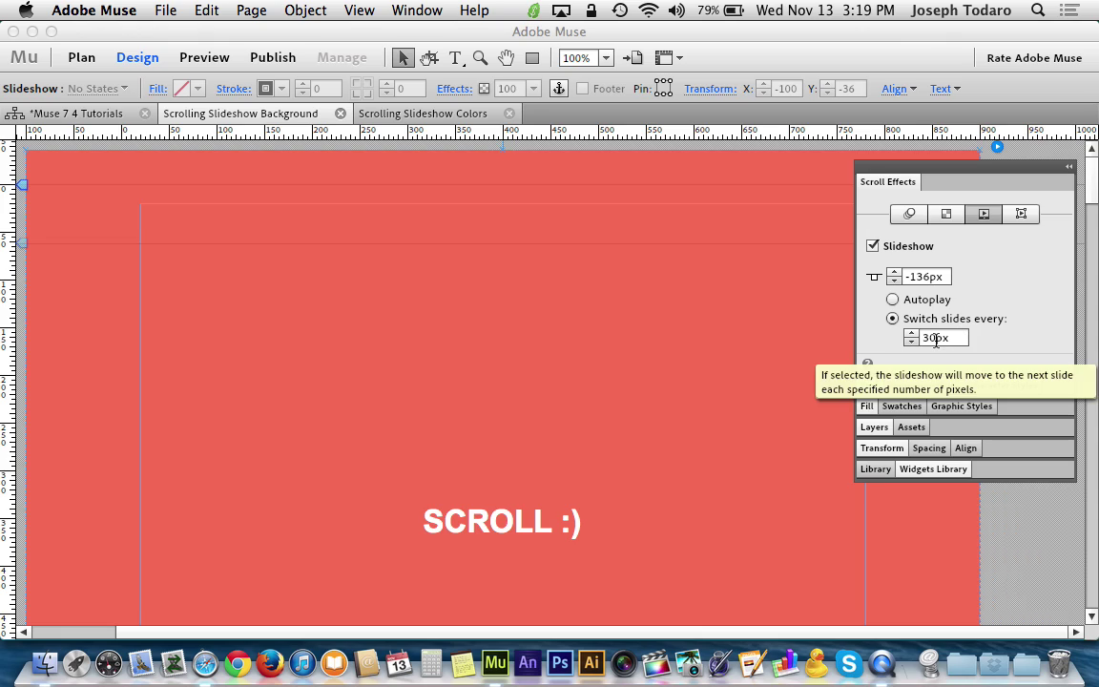
{"action": "left_click", "coordinate": [925, 277]}
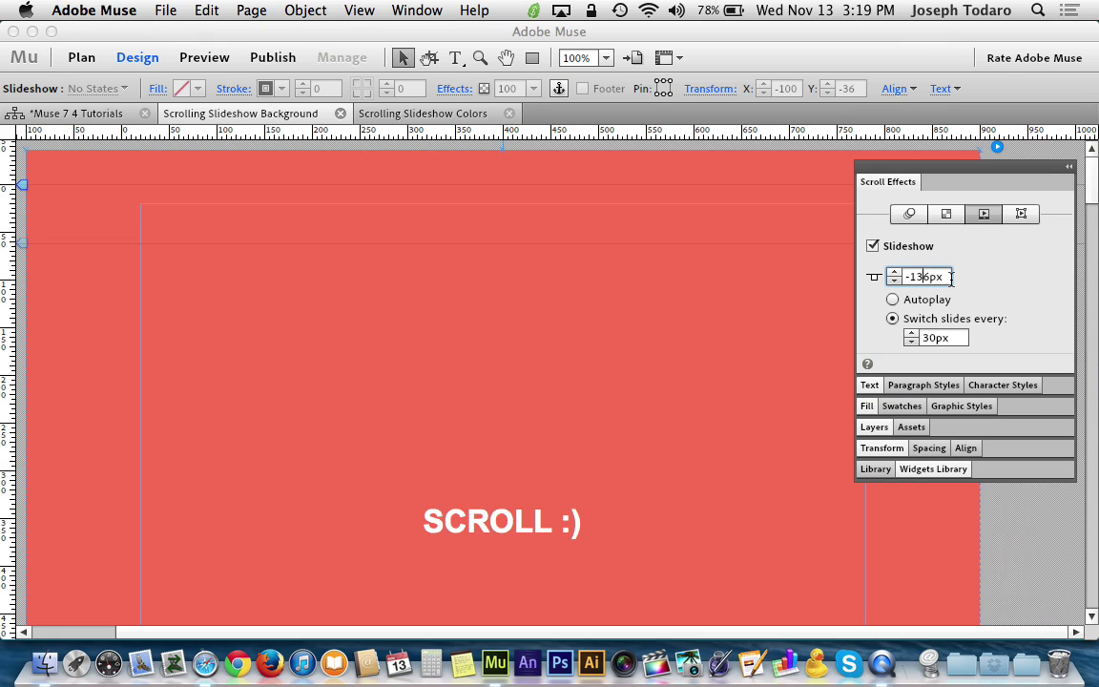
{"action": "double_click", "coordinate": [924, 276]}
{"action": "type", "text": "0"}
{"action": "double_click", "coordinate": [961, 337]}
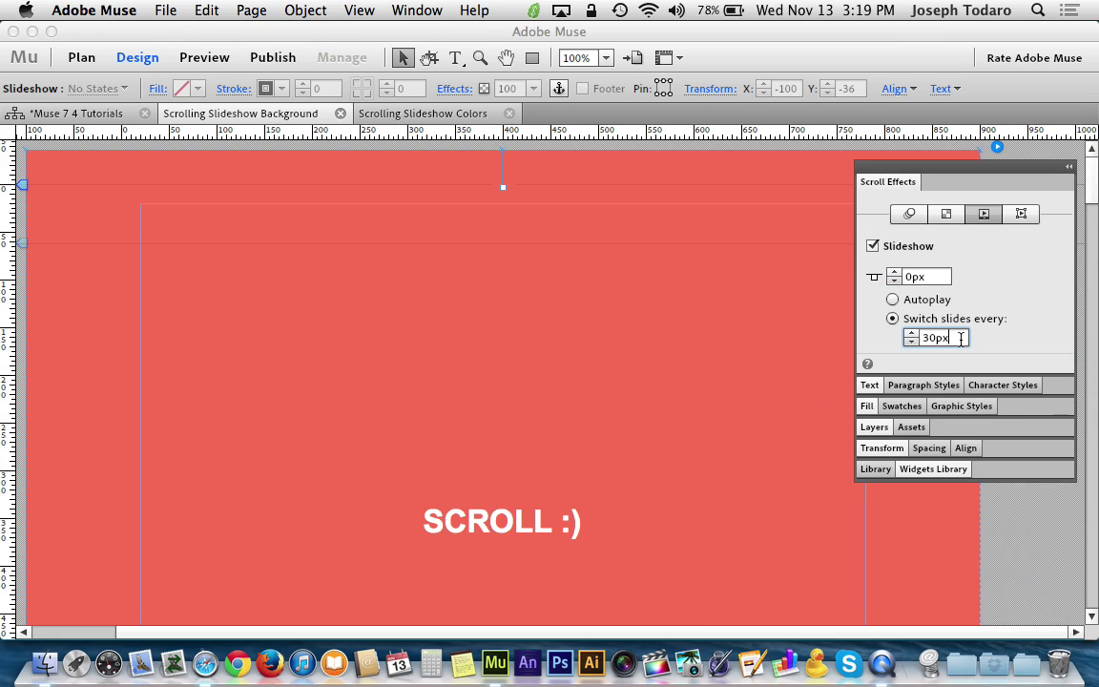
{"action": "type", "text": "1000"}
{"action": "key", "text": "Return"}
{"action": "scroll", "coordinate": [509, 380], "scroll_direction": "down", "scroll_amount": 5}
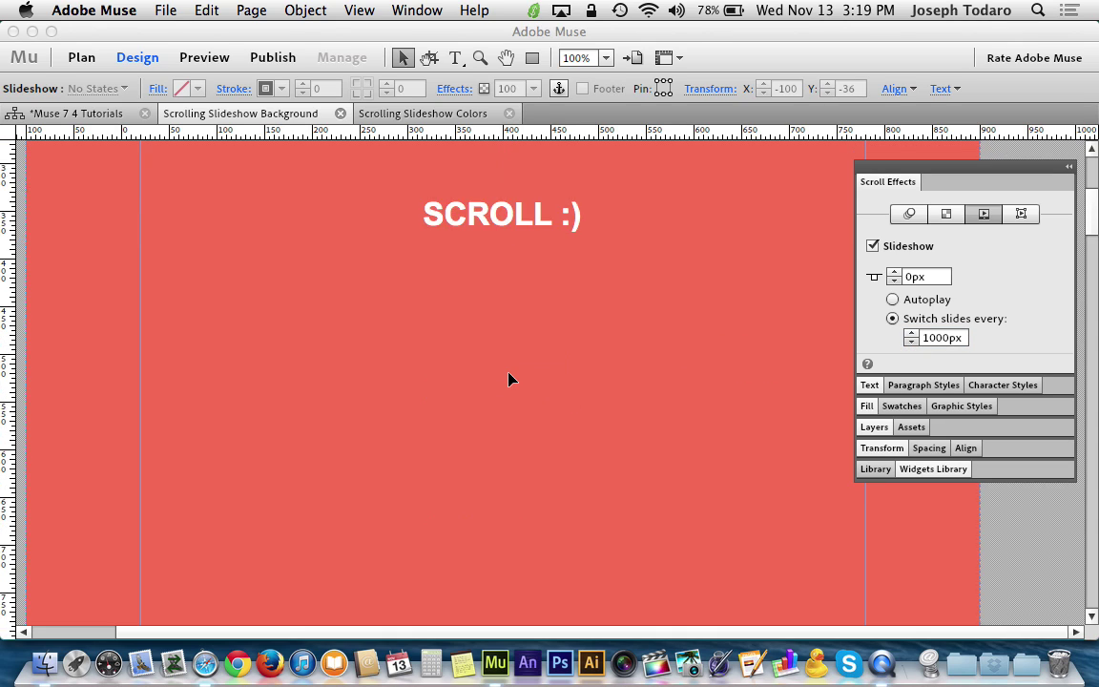
{"action": "scroll", "coordinate": [509, 380], "scroll_direction": "down", "scroll_amount": 8}
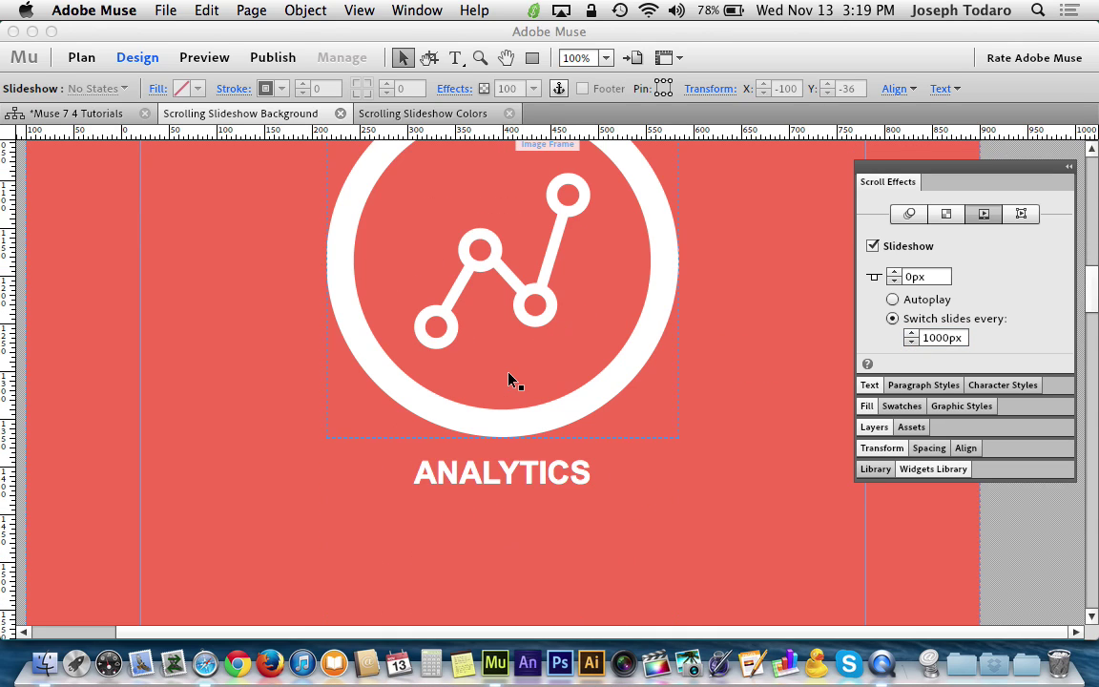
{"action": "scroll", "coordinate": [508, 379], "scroll_direction": "up", "scroll_amount": 2}
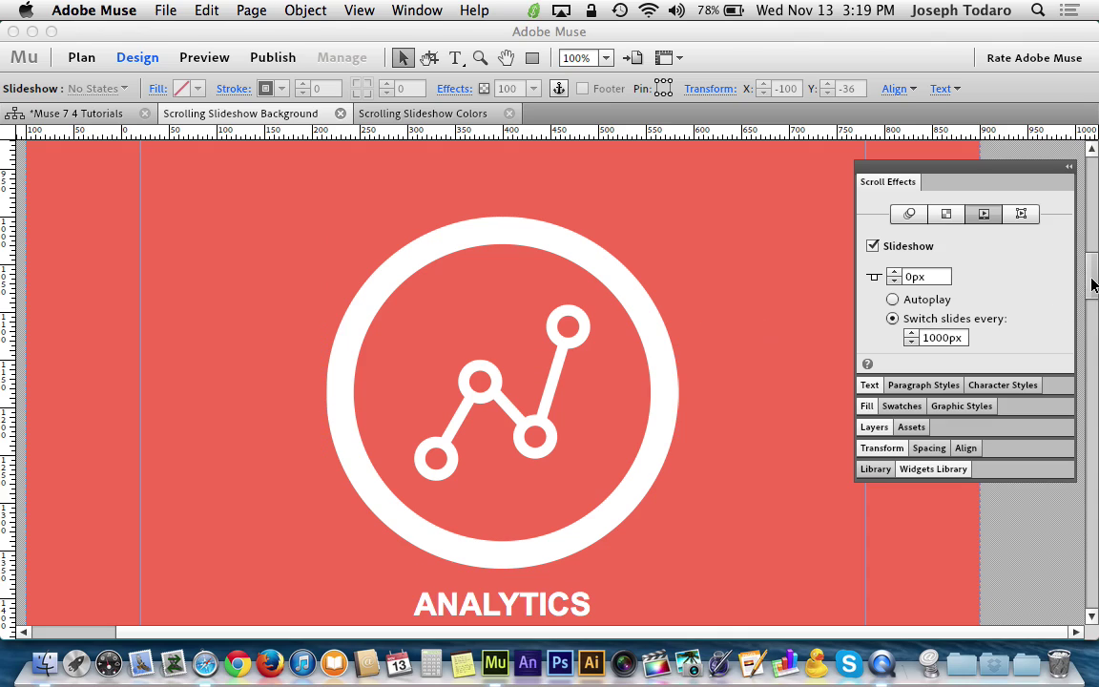
{"action": "mouse_move", "coordinate": [1094, 284]}
{"action": "left_mouse_down"}
{"action": "mouse_move", "coordinate": [1094, 298]}
{"action": "mouse_move", "coordinate": [1093, 282]}
{"action": "left_mouse_up"}
{"action": "left_click", "coordinate": [918, 277]}
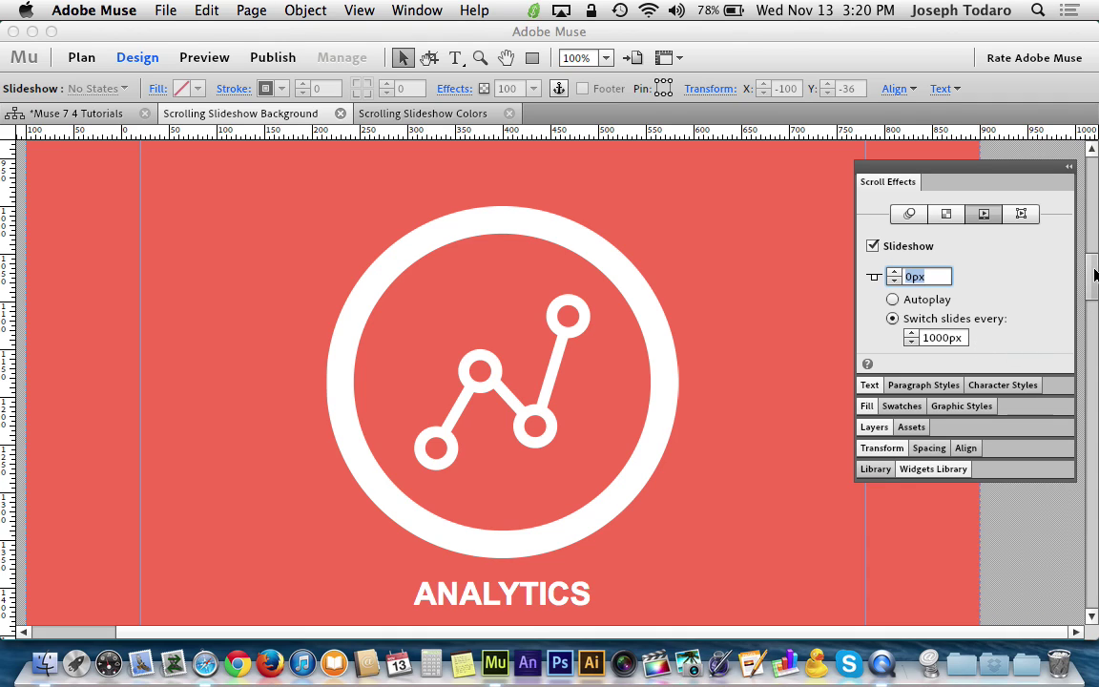
{"action": "left_click_drag", "start_coordinate": [1096, 274], "coordinate": [1096, 264]}
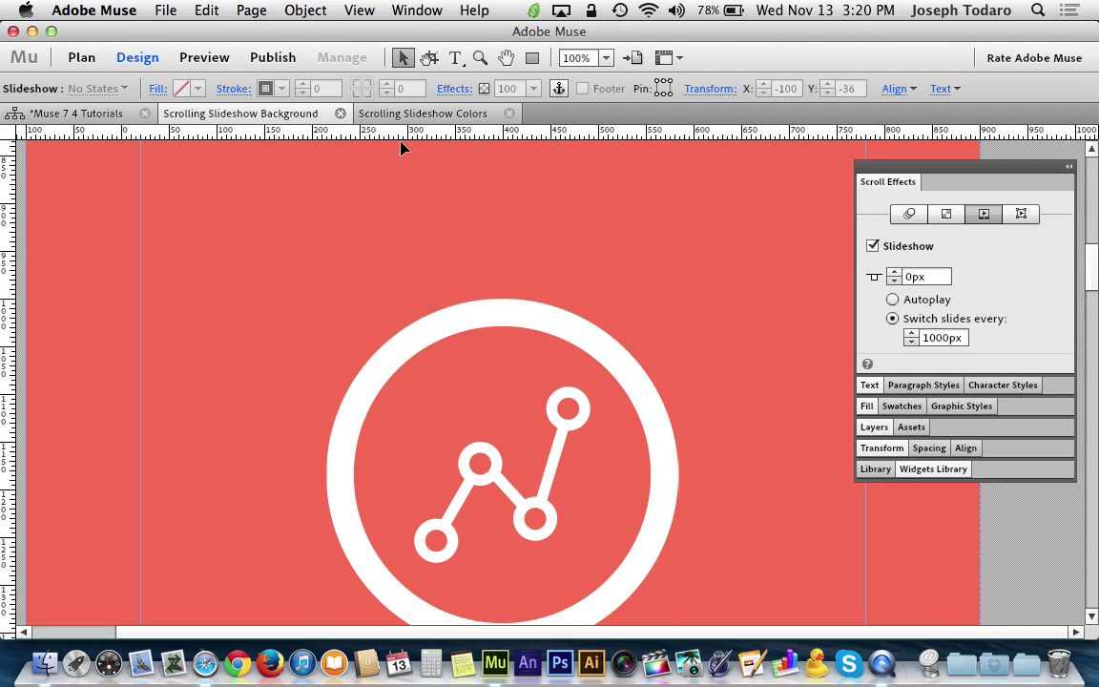
- Enter a 300 px slideshow scroll offset and drag through the page to check it
{"action": "left_click", "coordinate": [911, 277]}
{"action": "key", "text": "Left"}
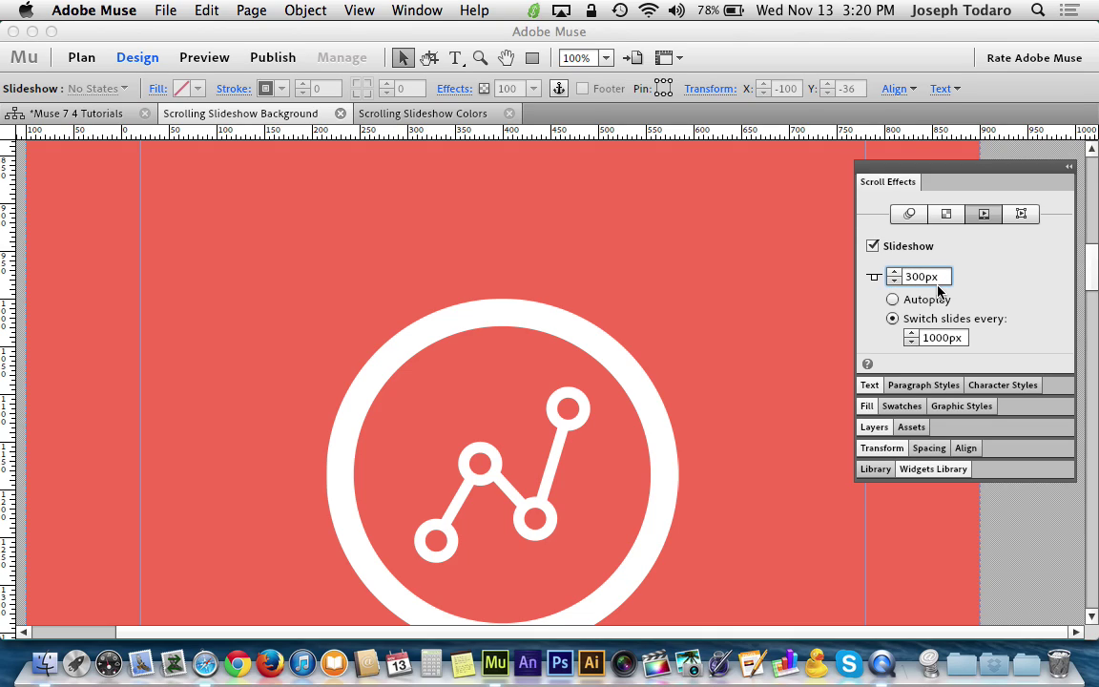
{"action": "key", "text": "Return"}
{"action": "scroll", "coordinate": [1092, 279], "scroll_direction": "down", "scroll_amount": 2}
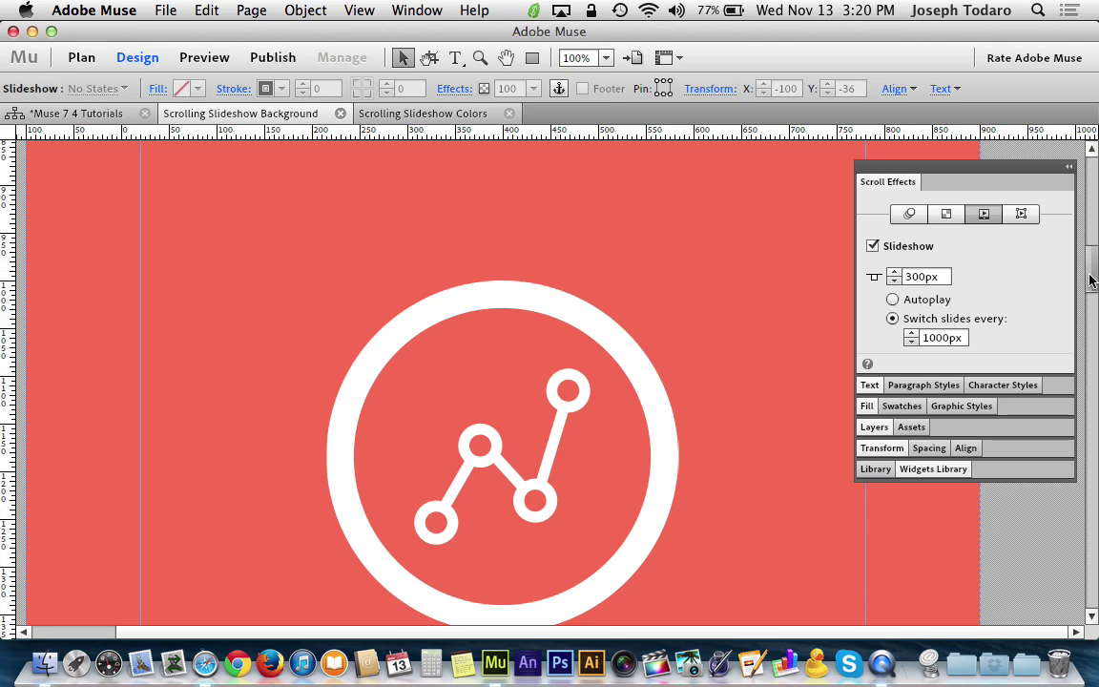
{"action": "left_click_drag", "start_coordinate": [1093, 277], "coordinate": [1089, 470]}
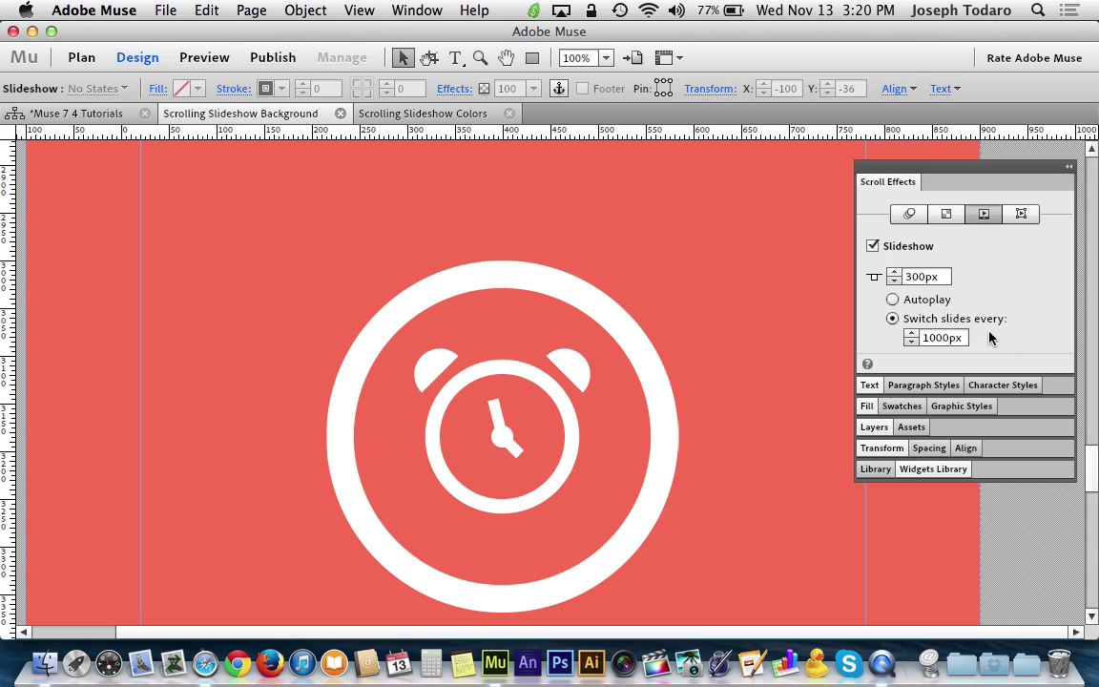
{"action": "left_click_drag", "start_coordinate": [1094, 460], "coordinate": [1095, 206]}
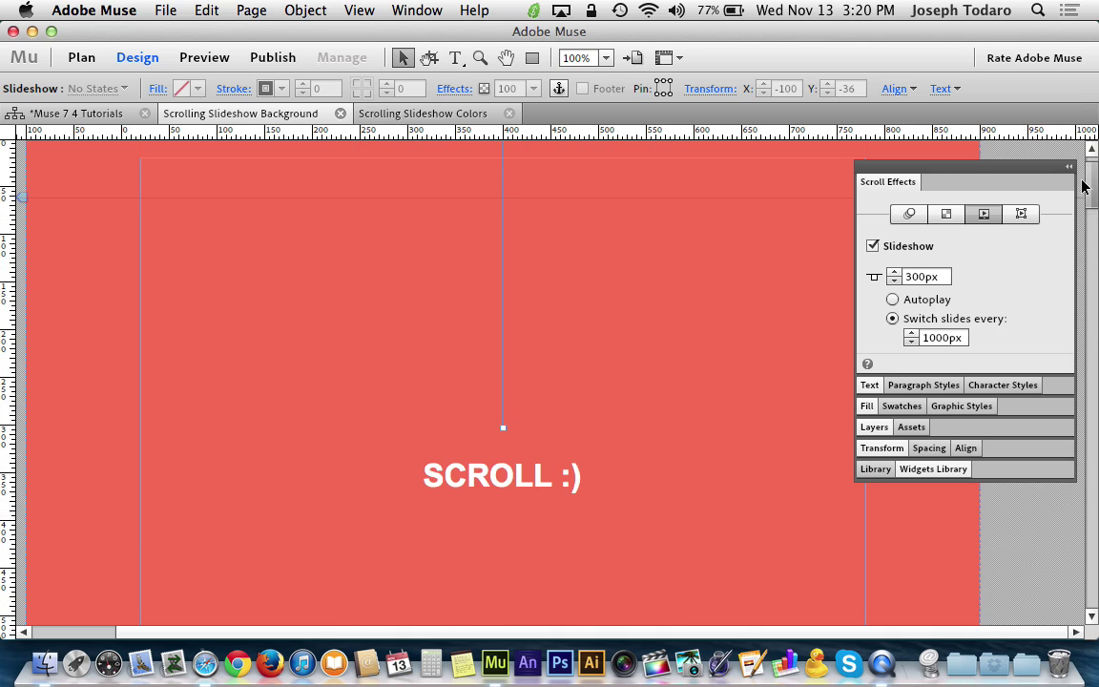
- Change the slideshow offset to -300 px and preview the page in the browser
{"action": "left_click", "coordinate": [909, 276]}
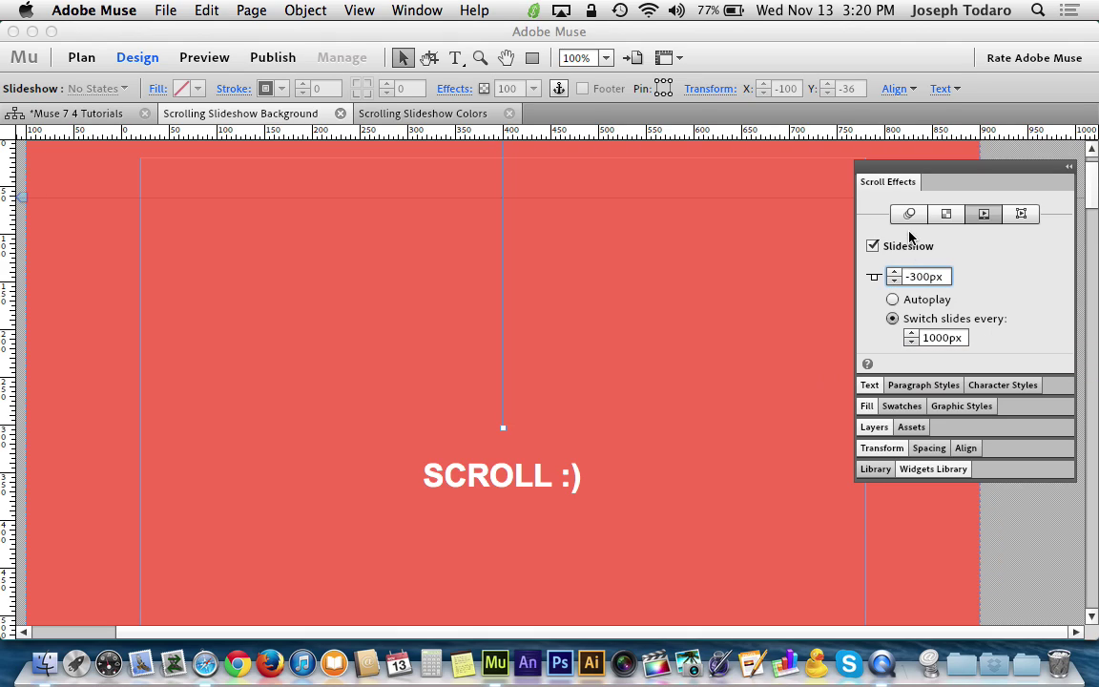
{"action": "key", "text": "Return"}
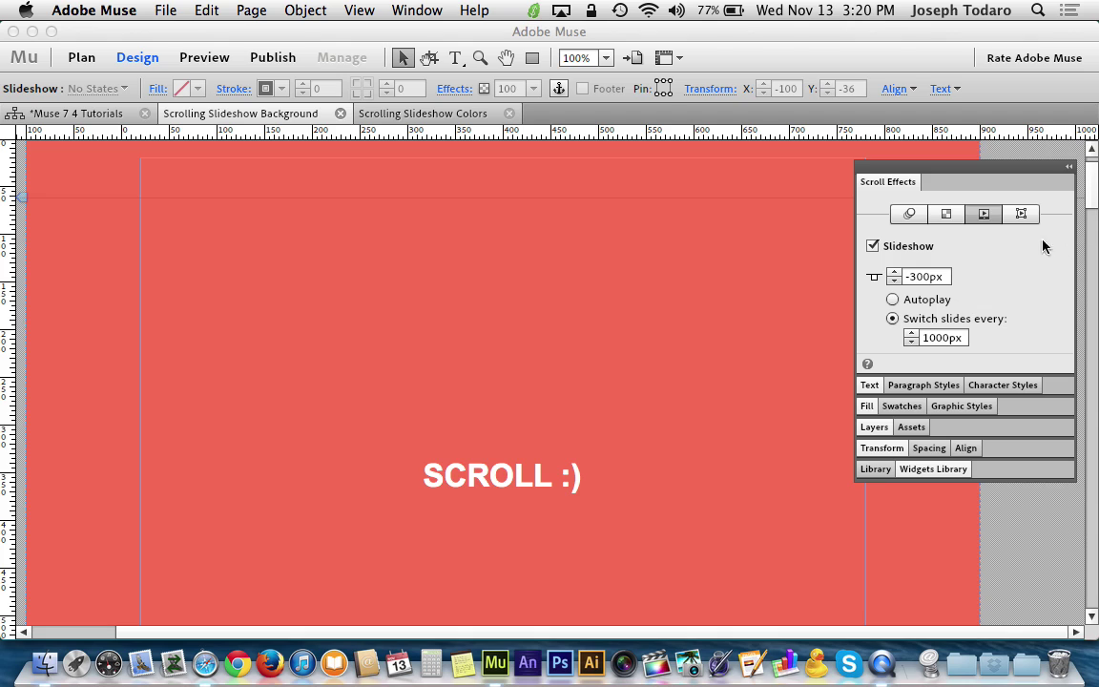
{"action": "key", "text": "super+alt+e"}
{"action": "scroll", "coordinate": [958, 300], "scroll_direction": "down", "scroll_amount": 10}
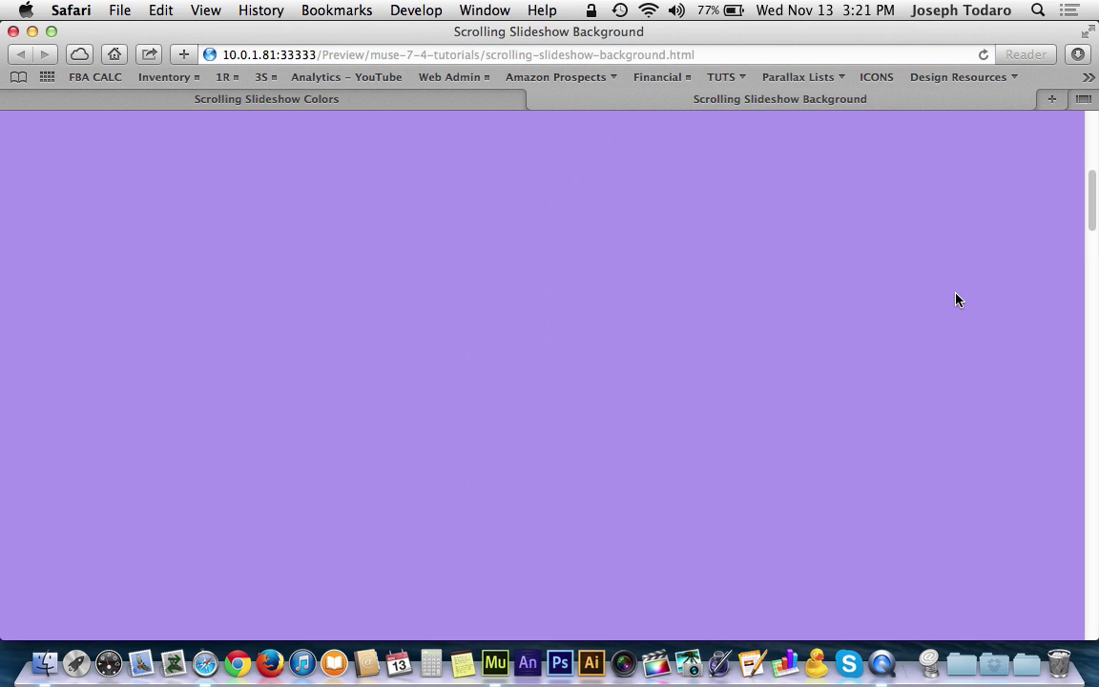
{"action": "scroll", "coordinate": [958, 300], "scroll_direction": "down", "scroll_amount": 8}
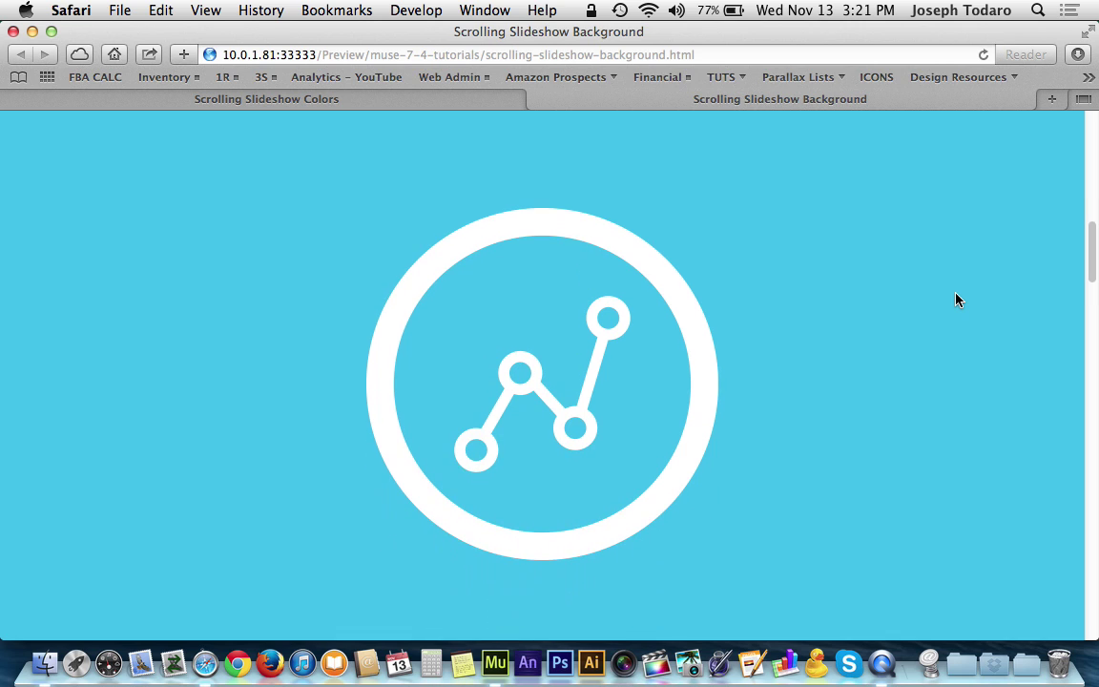
{"action": "scroll", "coordinate": [958, 300], "scroll_direction": "down", "scroll_amount": 10}
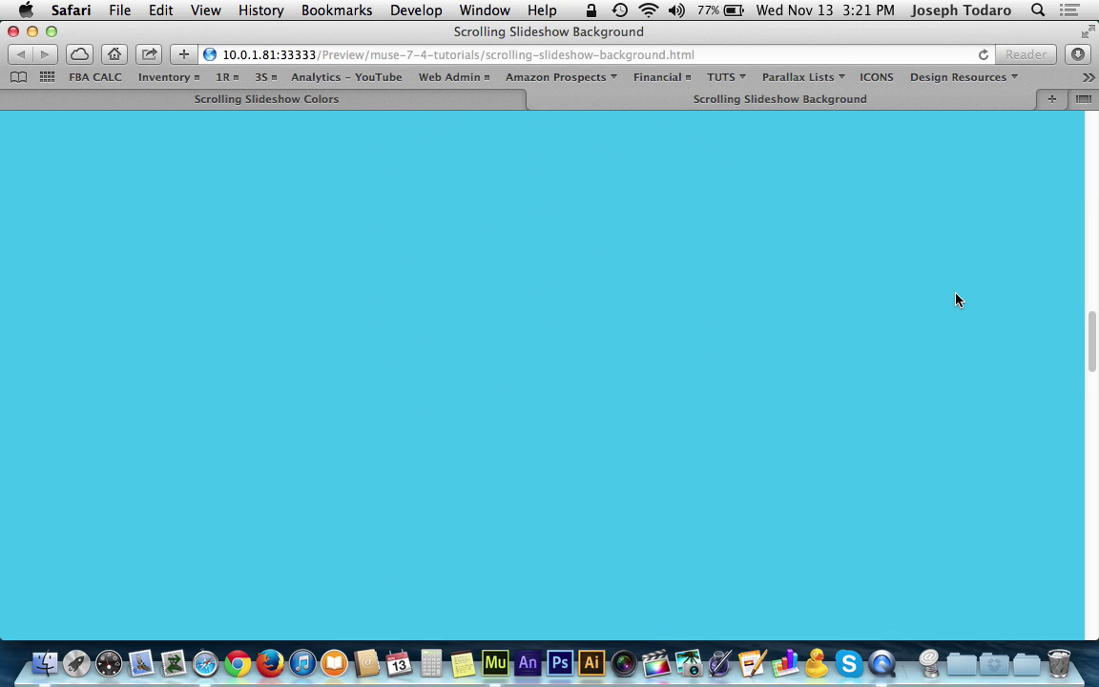
{"action": "scroll", "coordinate": [958, 299], "scroll_direction": "down", "scroll_amount": 15}
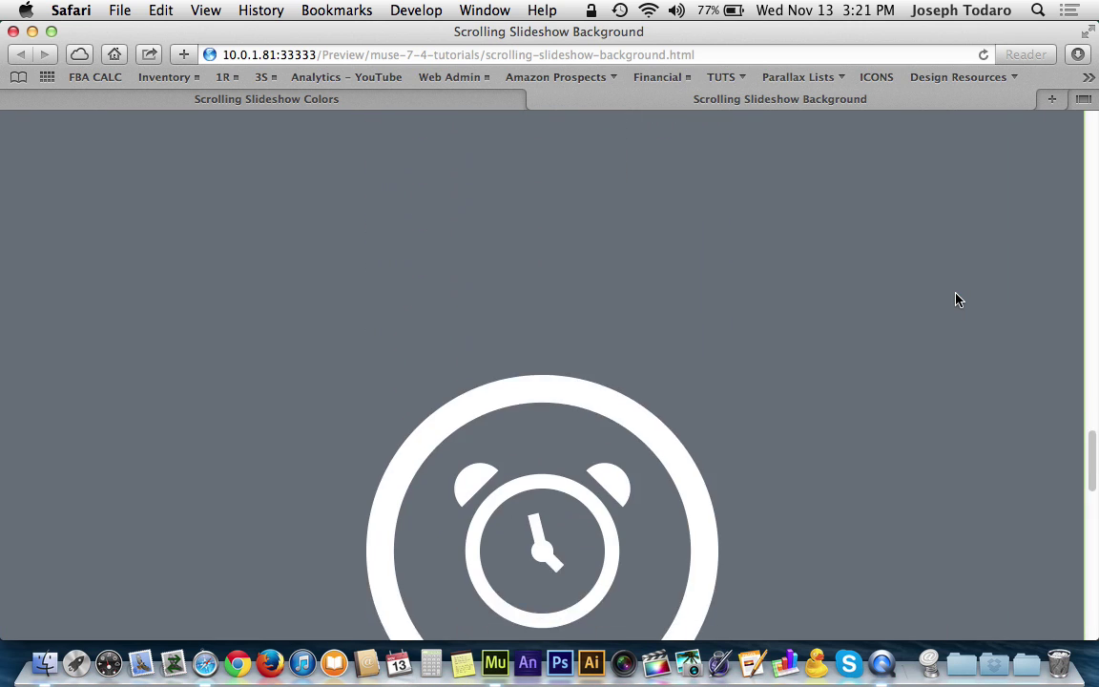
{"action": "scroll", "coordinate": [958, 300], "scroll_direction": "down", "scroll_amount": 12}
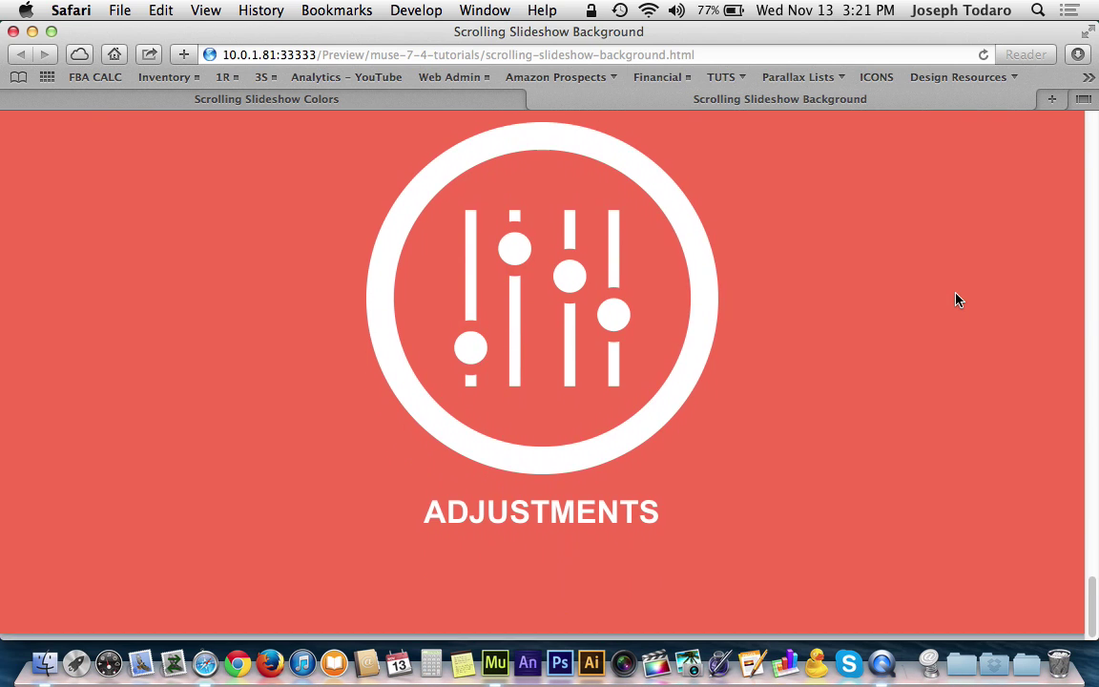
{"action": "scroll", "coordinate": [959, 300], "scroll_direction": "up", "scroll_amount": 15}
{"action": "scroll", "coordinate": [958, 299], "scroll_direction": "up", "scroll_amount": 15}
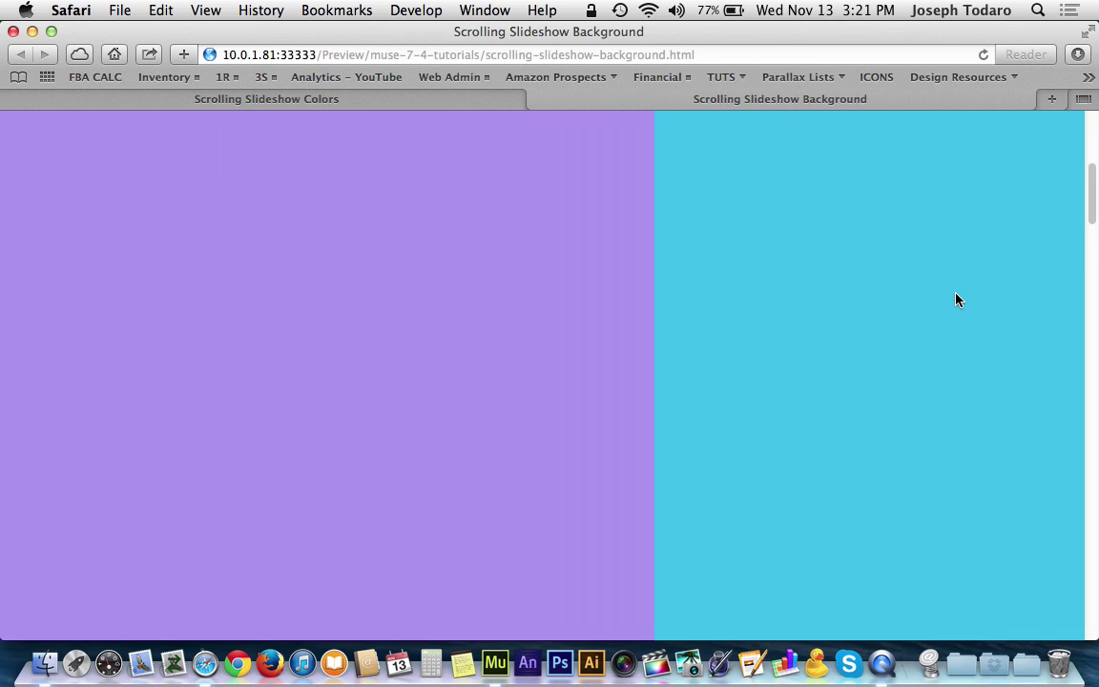
{"action": "scroll", "coordinate": [958, 300], "scroll_direction": "up", "scroll_amount": 5}
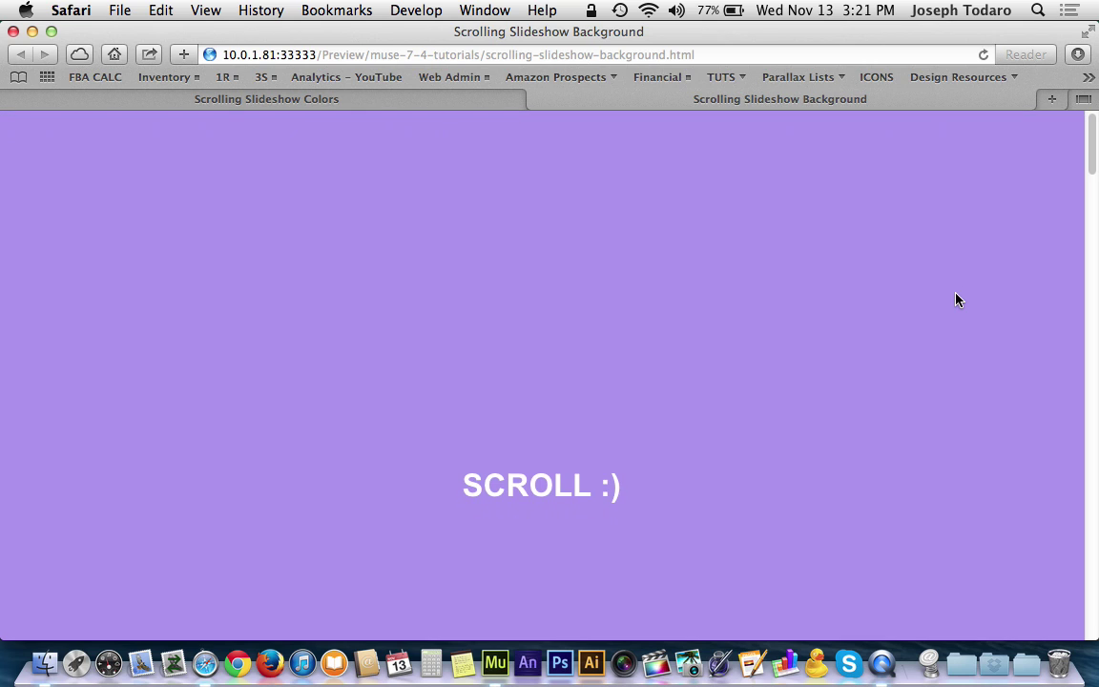
{"action": "scroll", "coordinate": [958, 299], "scroll_direction": "down", "scroll_amount": 8}
{"action": "scroll", "coordinate": [958, 300], "scroll_direction": "down", "scroll_amount": 5}
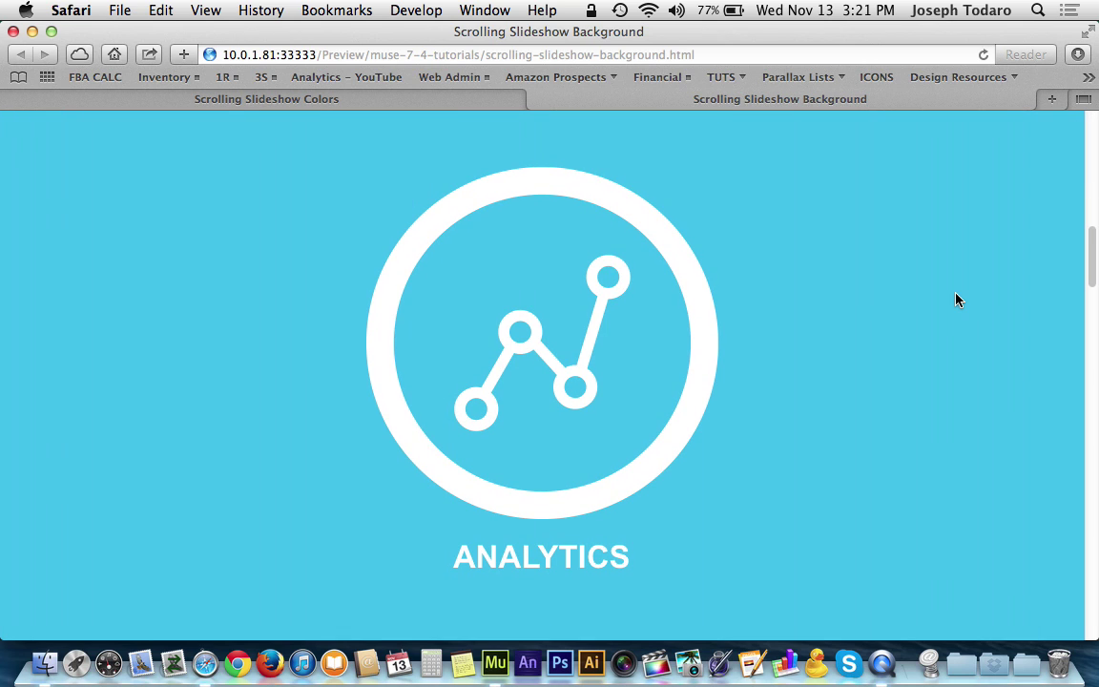
{"action": "scroll", "coordinate": [958, 300], "scroll_direction": "up", "scroll_amount": 5}
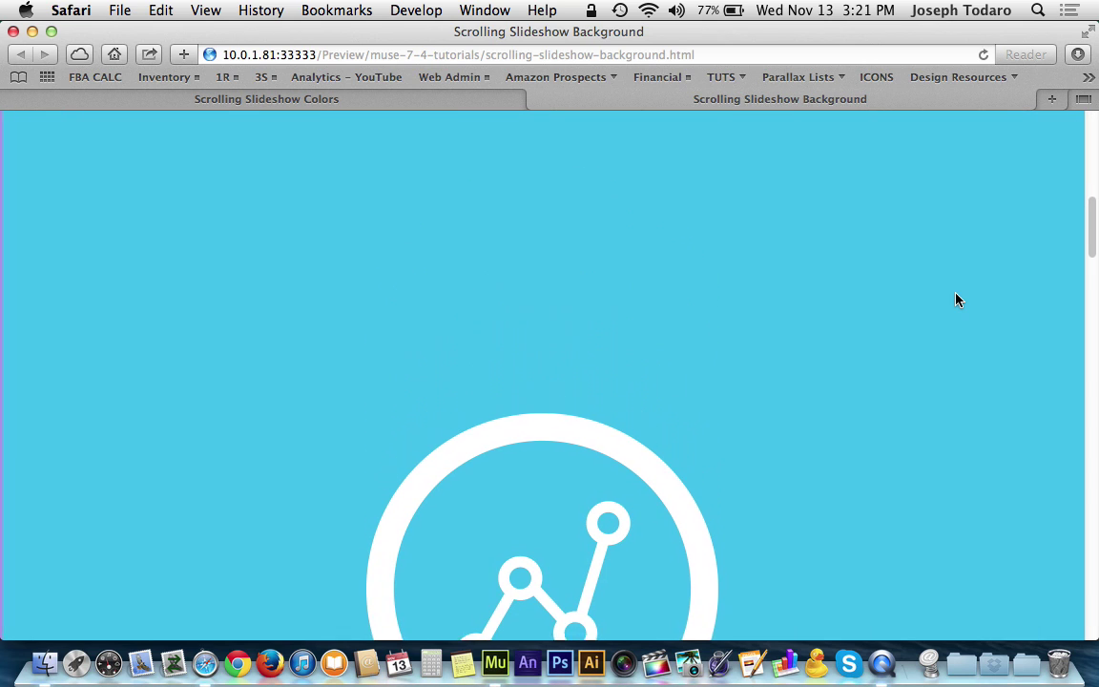
{"action": "scroll", "coordinate": [958, 300], "scroll_direction": "down", "scroll_amount": 2}
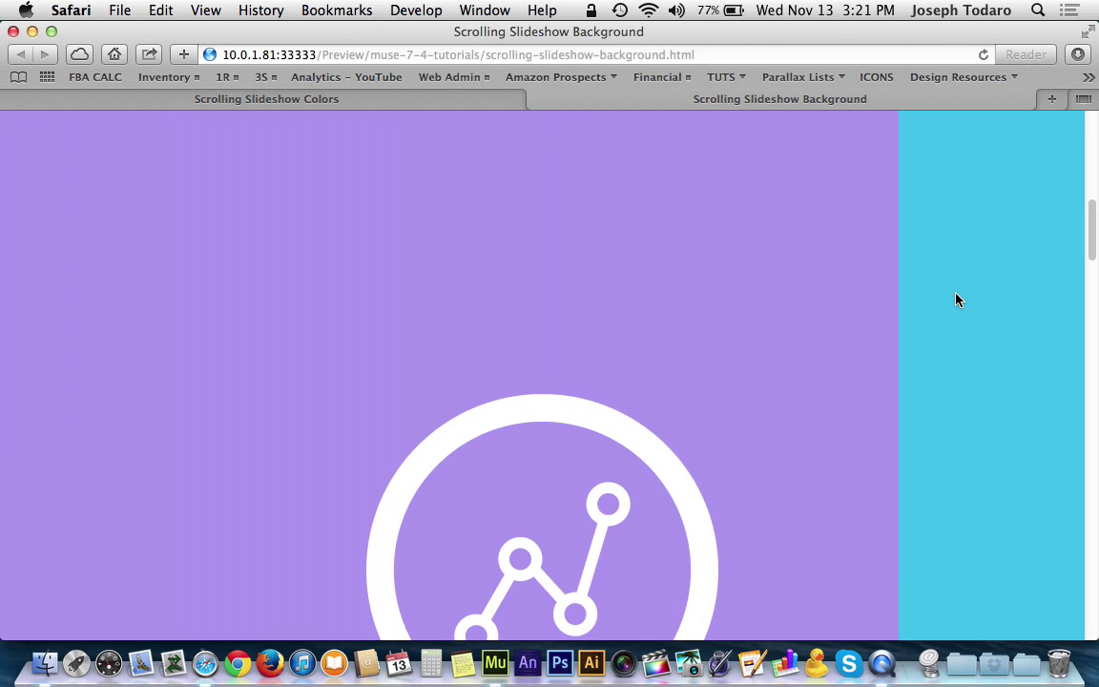
{"action": "scroll", "coordinate": [959, 300], "scroll_direction": "down", "scroll_amount": 1}
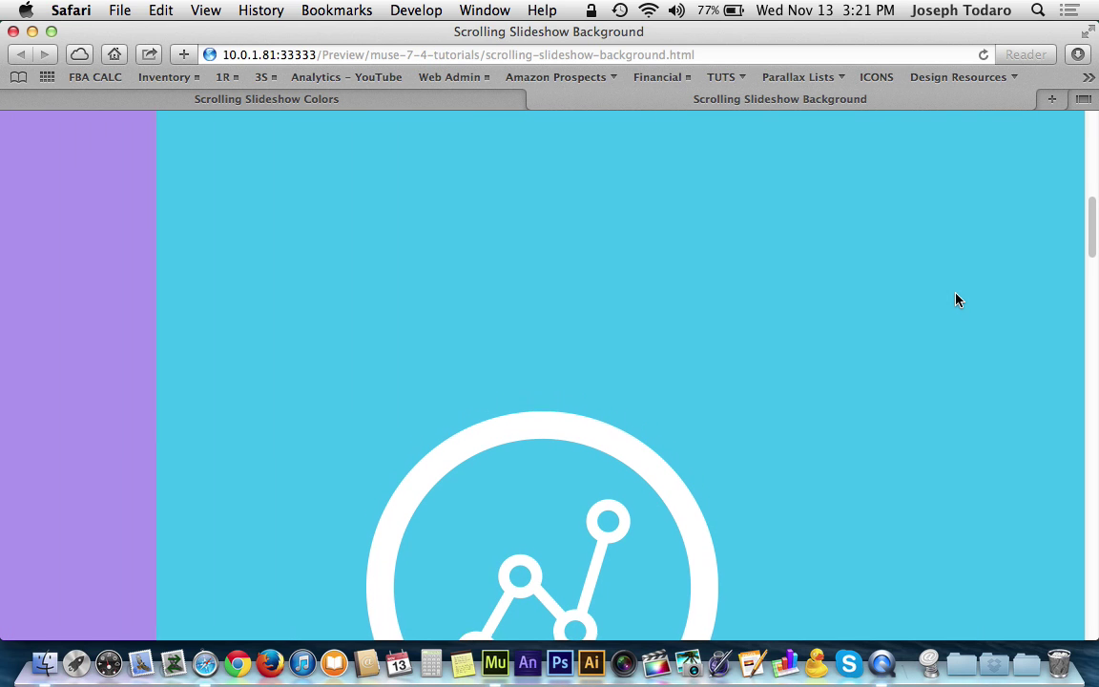
{"action": "scroll", "coordinate": [958, 299], "scroll_direction": "up", "scroll_amount": 2}
{"action": "scroll", "coordinate": [958, 299], "scroll_direction": "down", "scroll_amount": 1}
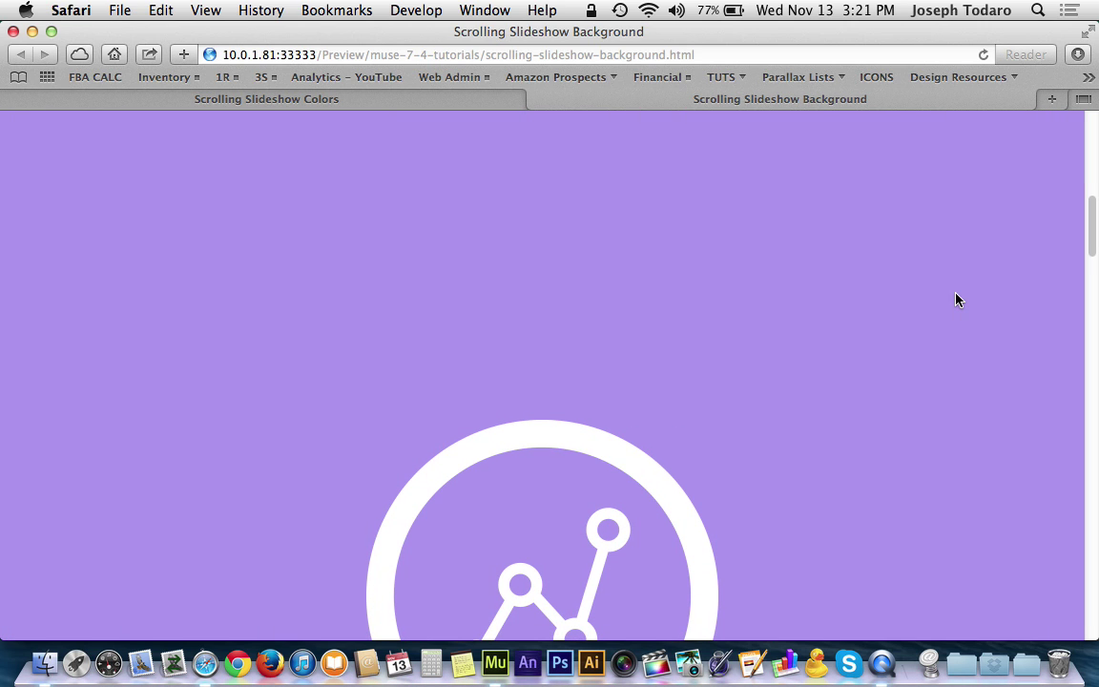
{"action": "key", "text": "F3"}
- Back in Muse, set the slideshow's scroll offset to -150 px and deselect it
{"action": "left_click", "coordinate": [366, 236]}
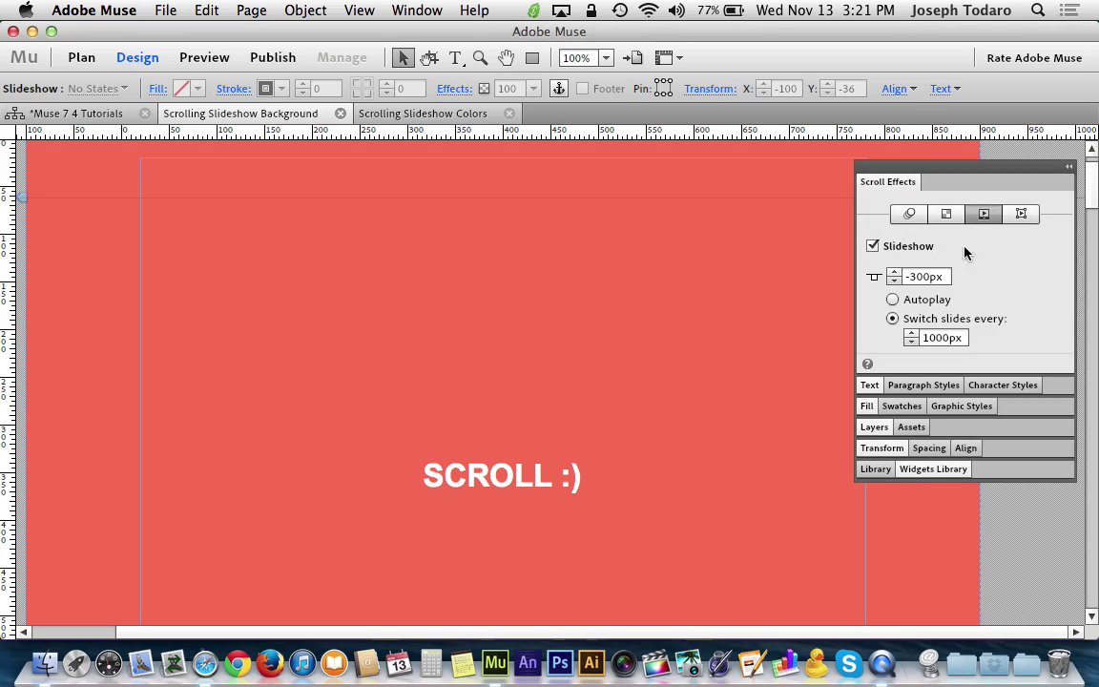
{"action": "left_click", "coordinate": [925, 277]}
{"action": "left_click", "coordinate": [945, 276]}
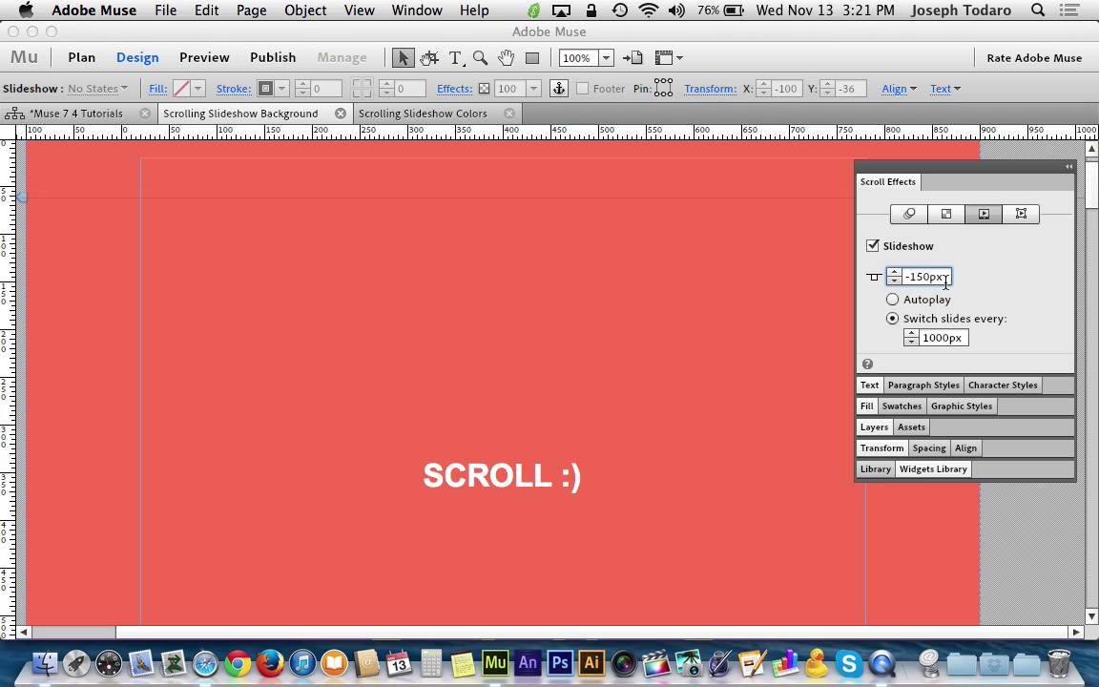
{"action": "left_click", "coordinate": [1027, 569]}
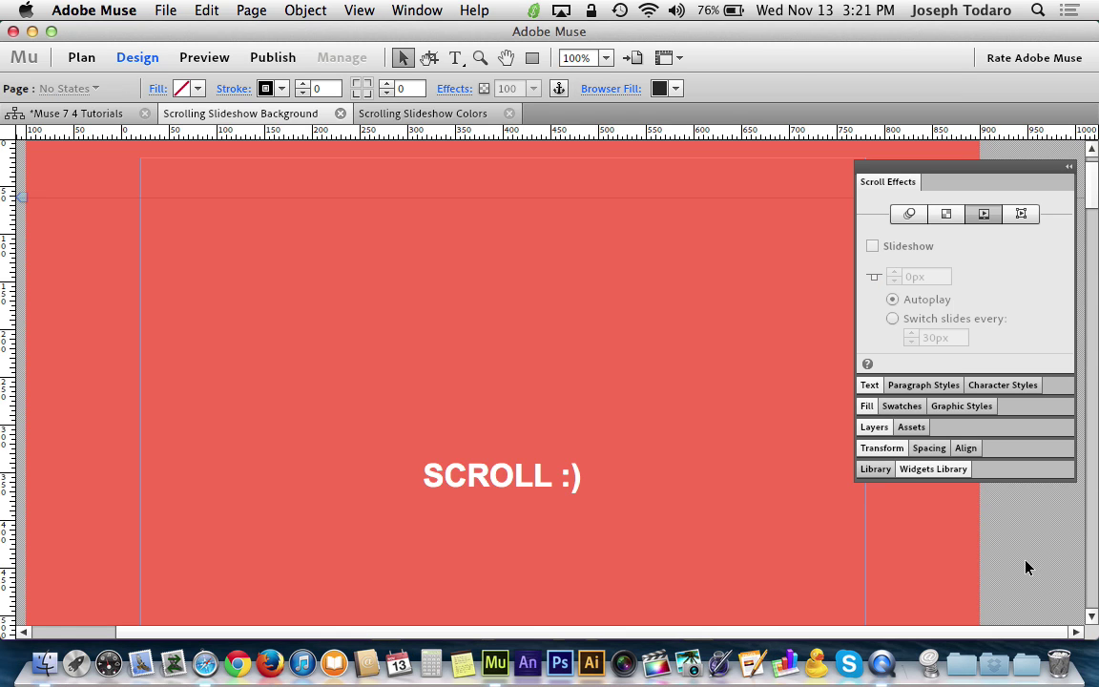
- Scroll through the -150 px offset in the Safari preview, then return to Muse
{"action": "key", "text": "super+shift+e"}
{"action": "scroll", "coordinate": [700, 363], "scroll_direction": "down", "scroll_amount": 5}
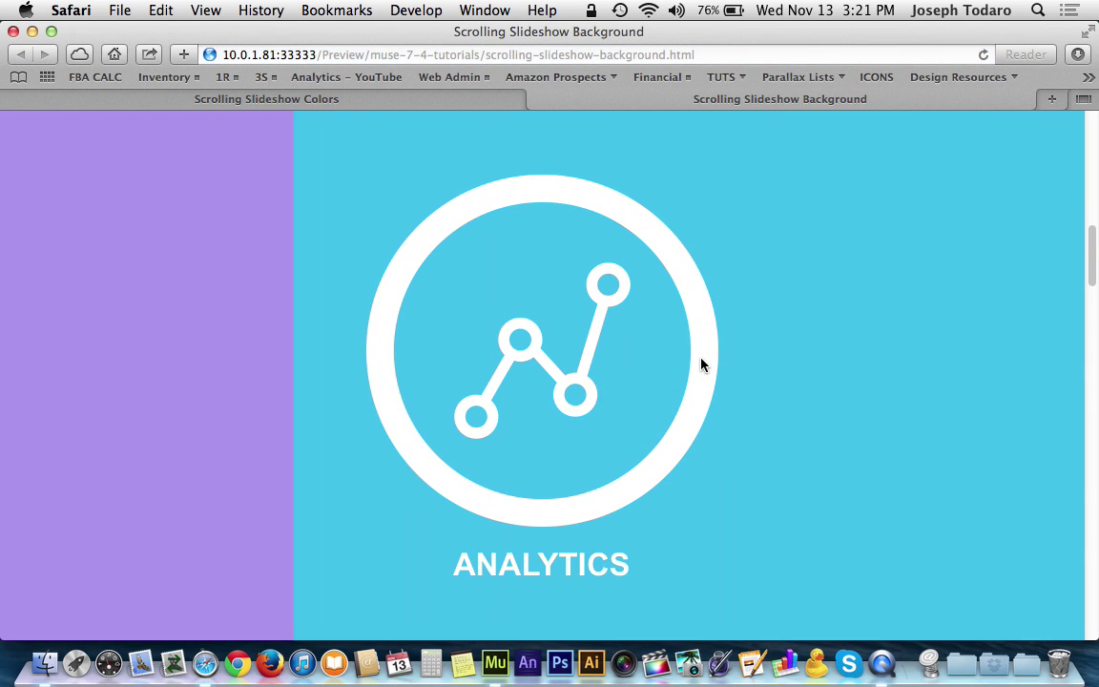
{"action": "scroll", "coordinate": [702, 364], "scroll_direction": "down", "scroll_amount": 2}
{"action": "scroll", "coordinate": [702, 364], "scroll_direction": "up", "scroll_amount": 4}
{"action": "scroll", "coordinate": [701, 364], "scroll_direction": "down", "scroll_amount": 3}
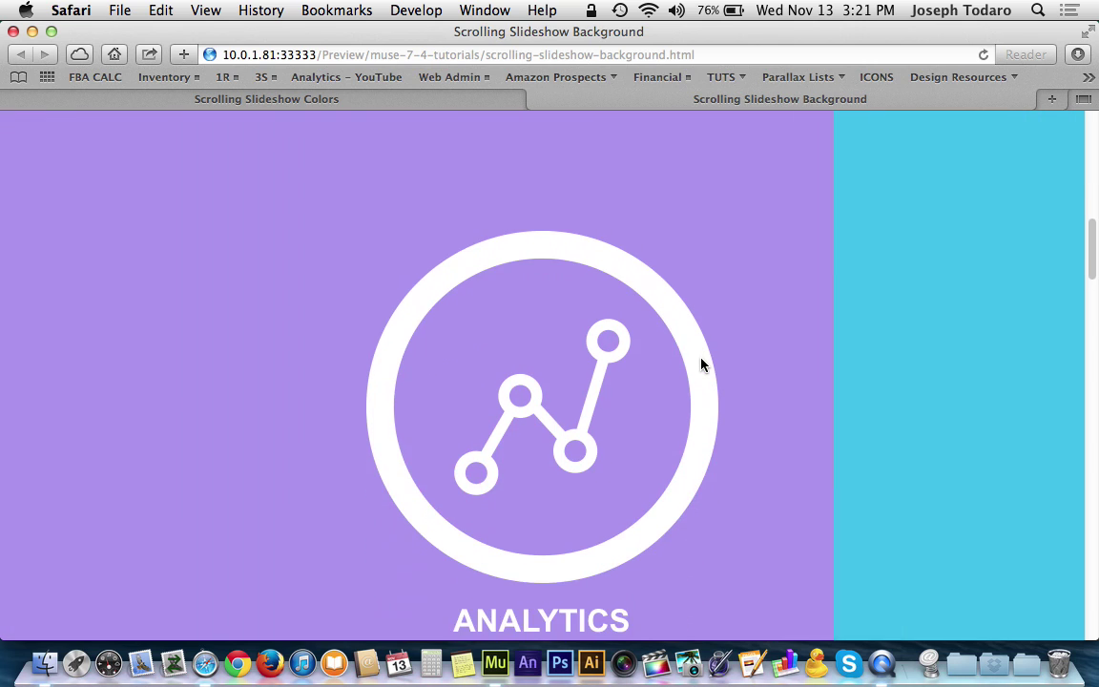
{"action": "key", "text": "ctrl+Up"}
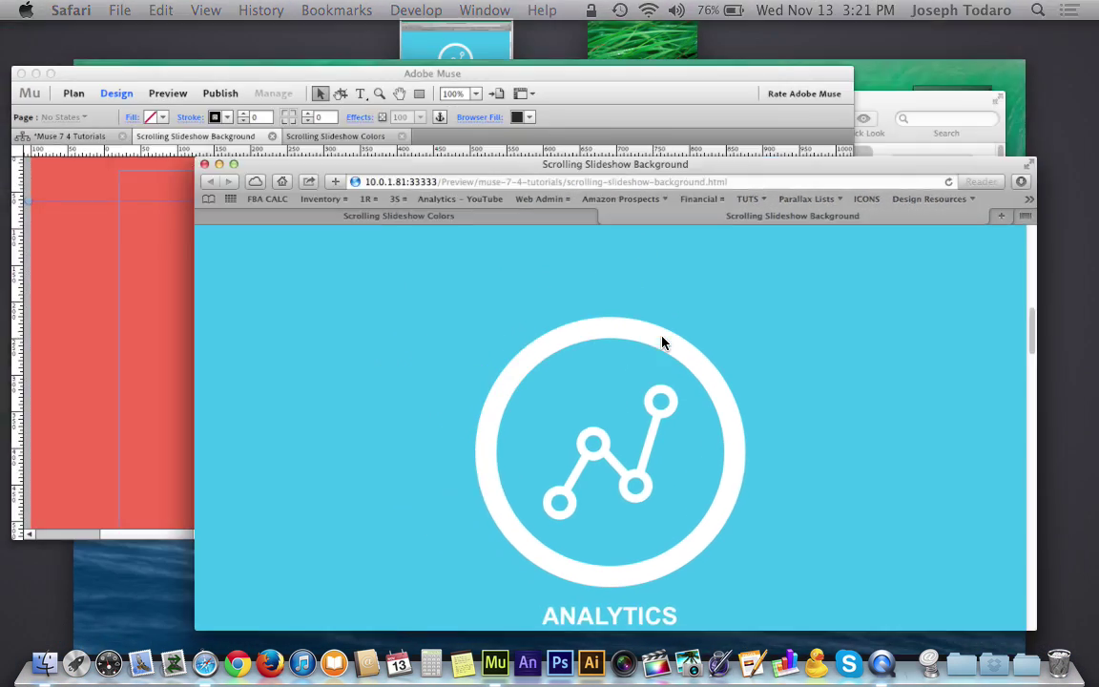
{"action": "left_click", "coordinate": [322, 321]}
- Set the slideshow widget's Transition option to Fade
{"action": "scroll", "coordinate": [1006, 162], "scroll_direction": "up", "scroll_amount": 2}
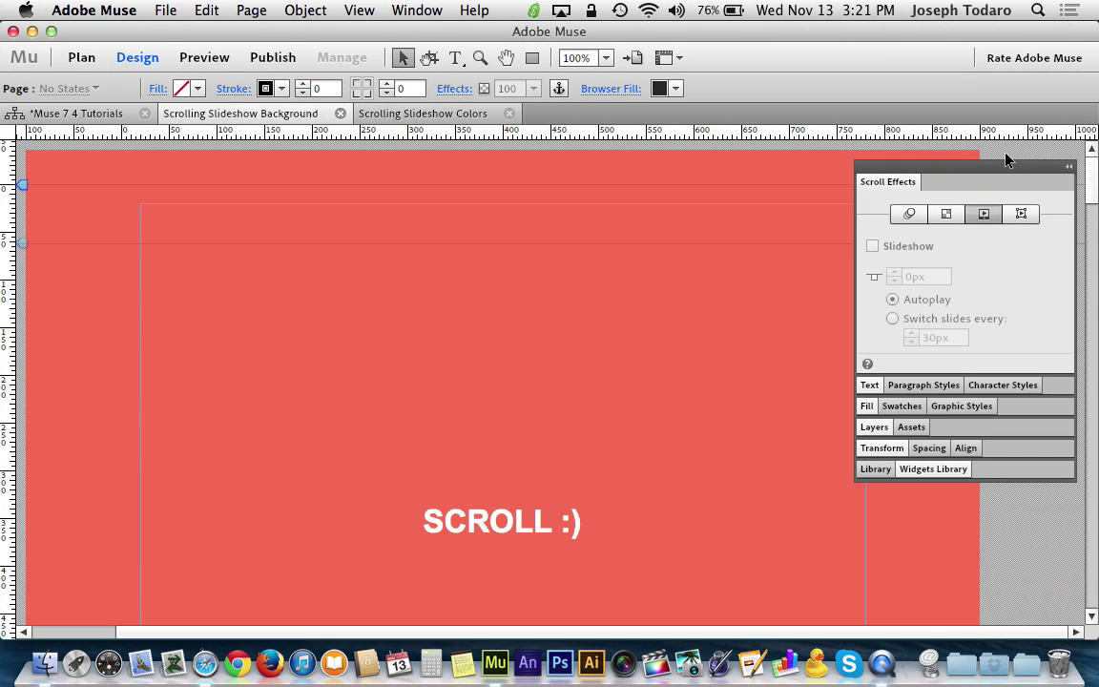
{"action": "left_click", "coordinate": [766, 197]}
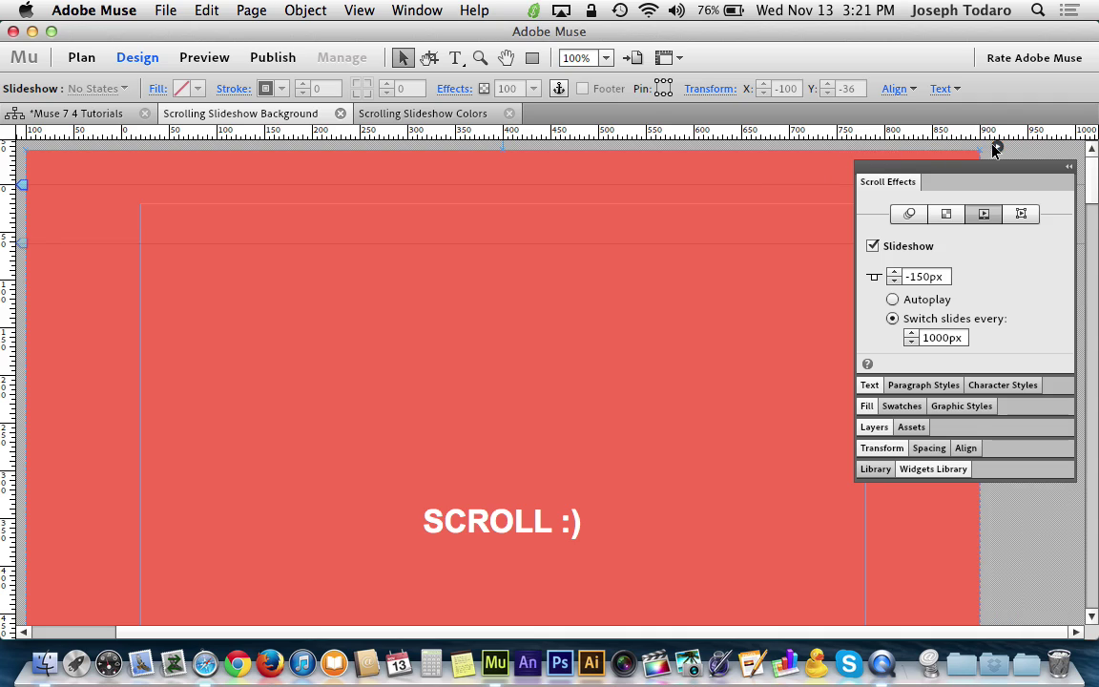
{"action": "left_click", "coordinate": [996, 148]}
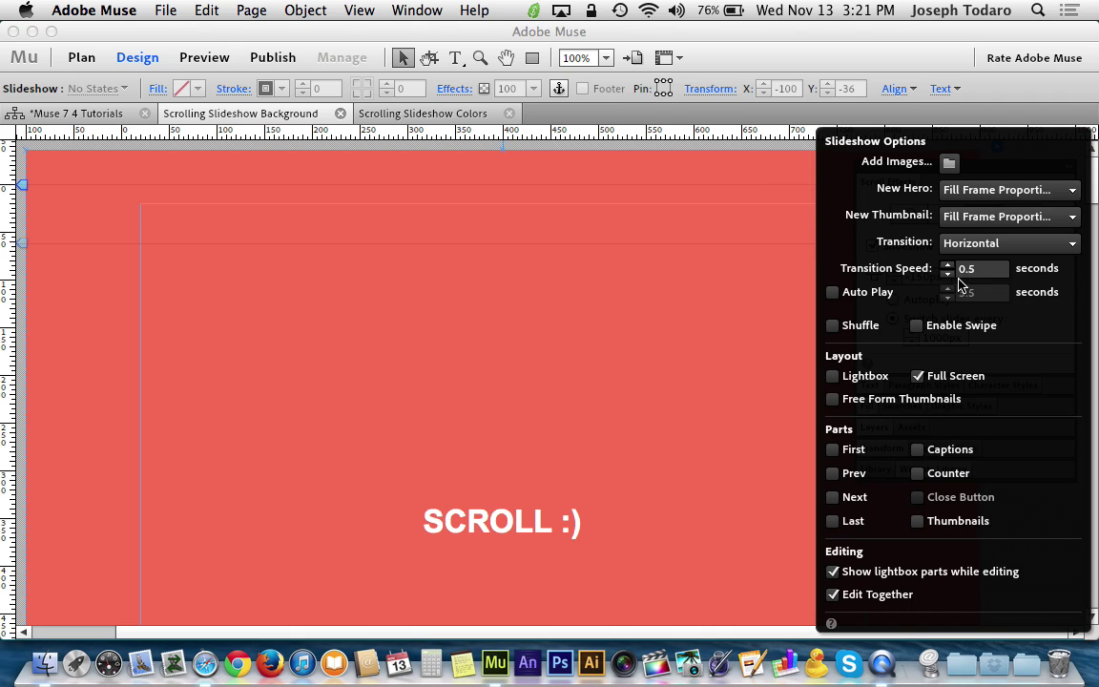
{"action": "left_click", "coordinate": [964, 244]}
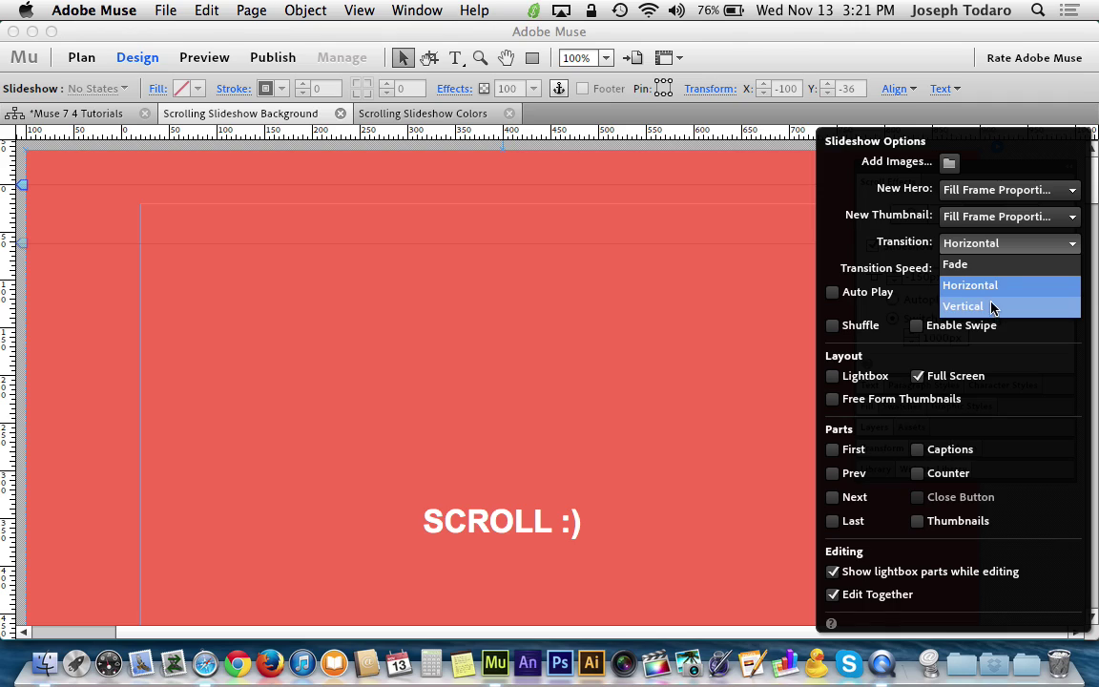
{"action": "left_click", "coordinate": [987, 264]}
{"action": "left_click", "coordinate": [603, 373]}
- Reselect the whole slideshow widget and preview the updated page in the browser
{"action": "left_click", "coordinate": [602, 372]}
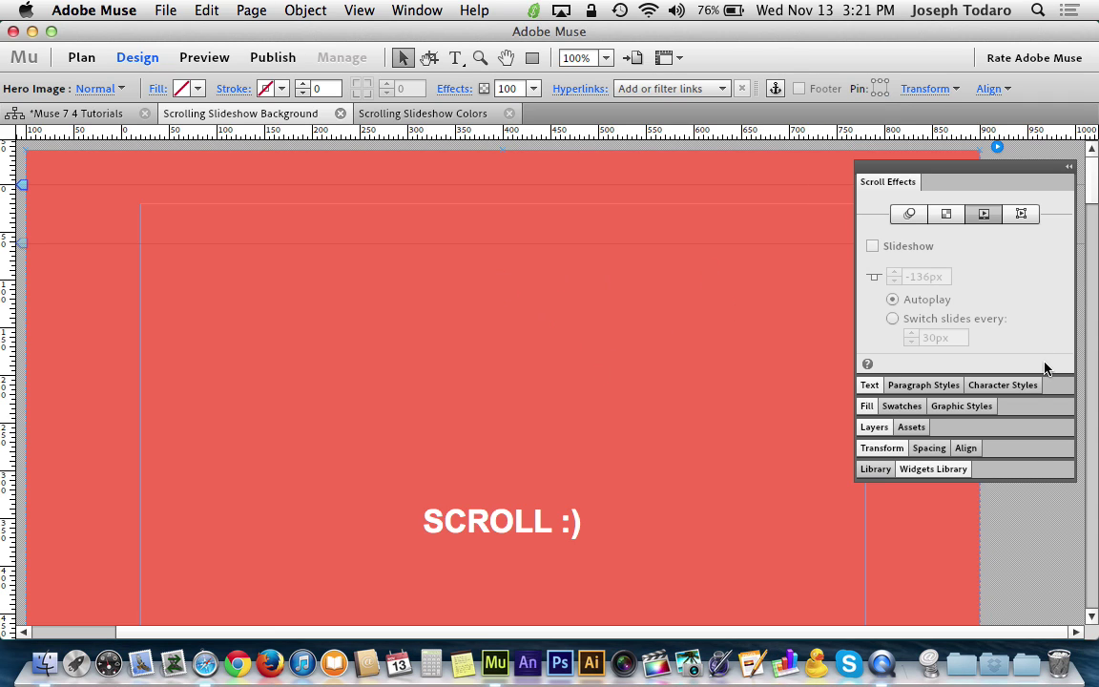
{"action": "left_click", "coordinate": [1048, 506]}
{"action": "left_click", "coordinate": [768, 164]}
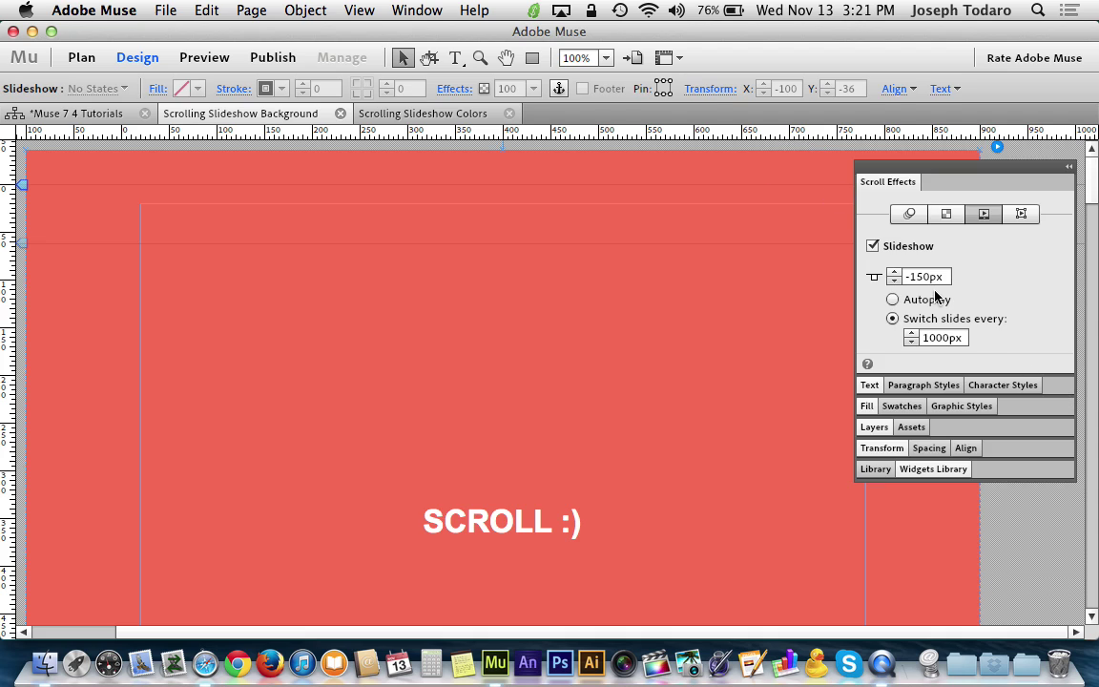
{"action": "key", "text": "super+shift+e"}
- Scroll the Safari preview down and up to watch the solid-colour slides fade, ending on the top slide
{"action": "scroll", "coordinate": [809, 332], "scroll_direction": "down", "scroll_amount": 5}
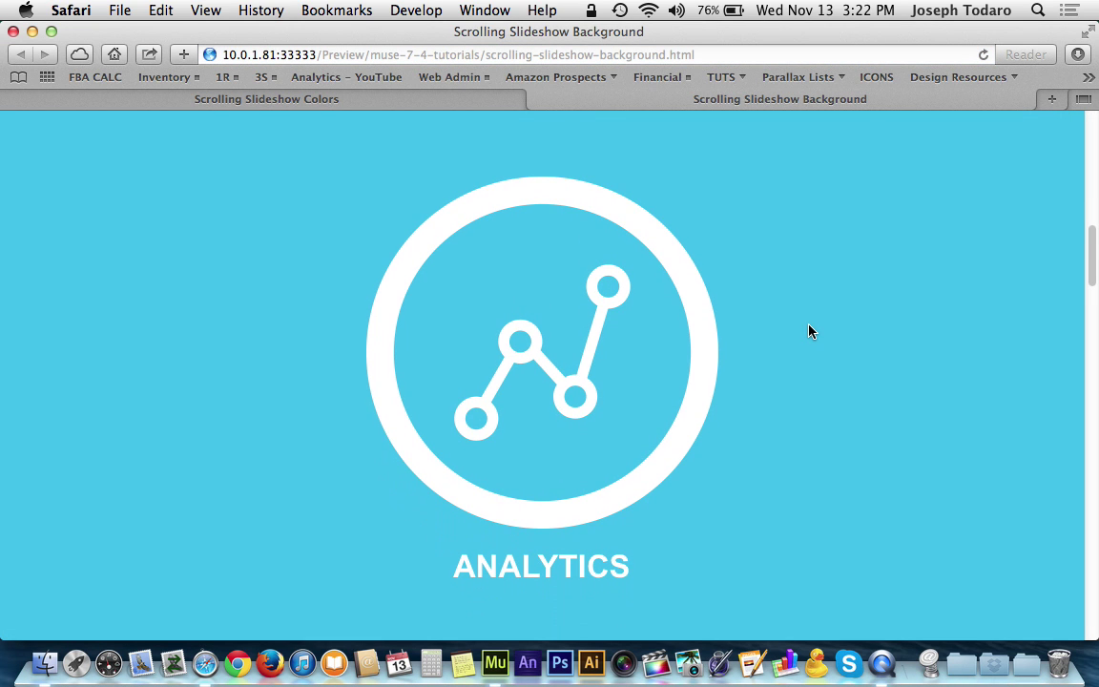
{"action": "scroll", "coordinate": [809, 331], "scroll_direction": "up", "scroll_amount": 5}
{"action": "scroll", "coordinate": [810, 331], "scroll_direction": "down", "scroll_amount": 2}
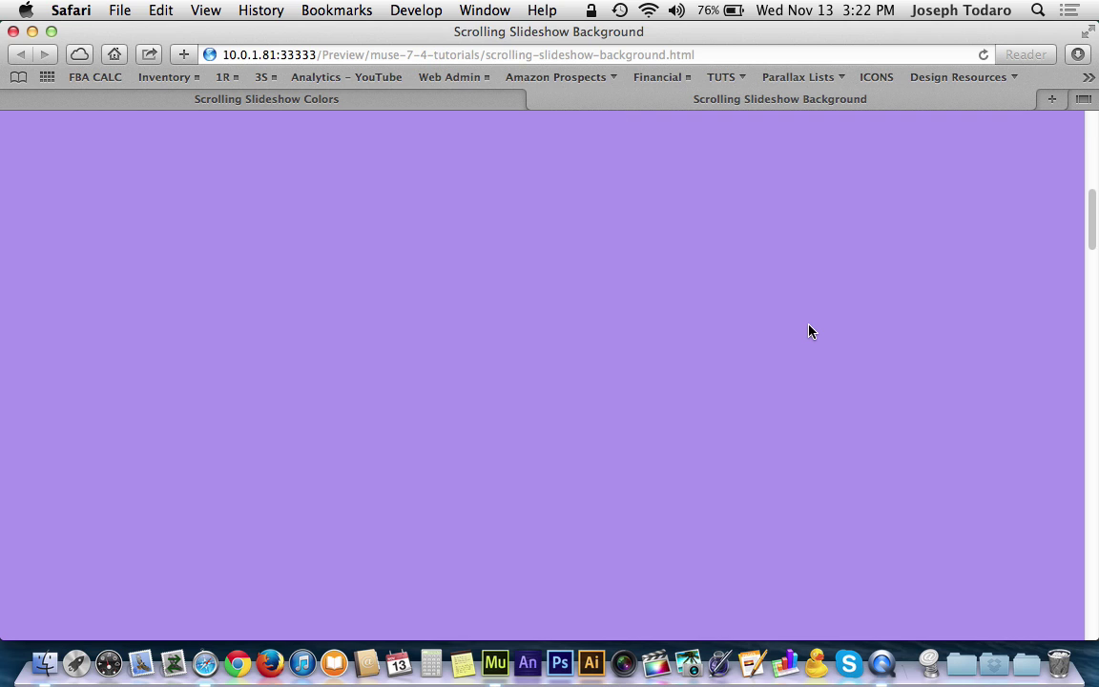
{"action": "scroll", "coordinate": [809, 331], "scroll_direction": "down", "scroll_amount": 3}
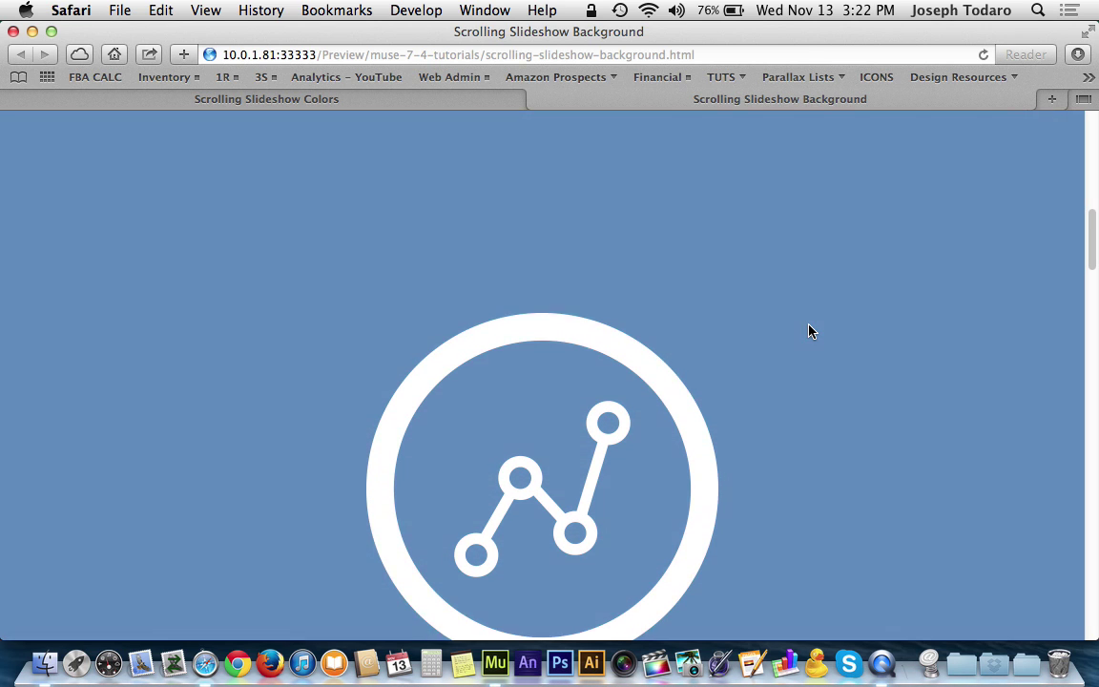
{"action": "scroll", "coordinate": [809, 331], "scroll_direction": "down", "scroll_amount": 2}
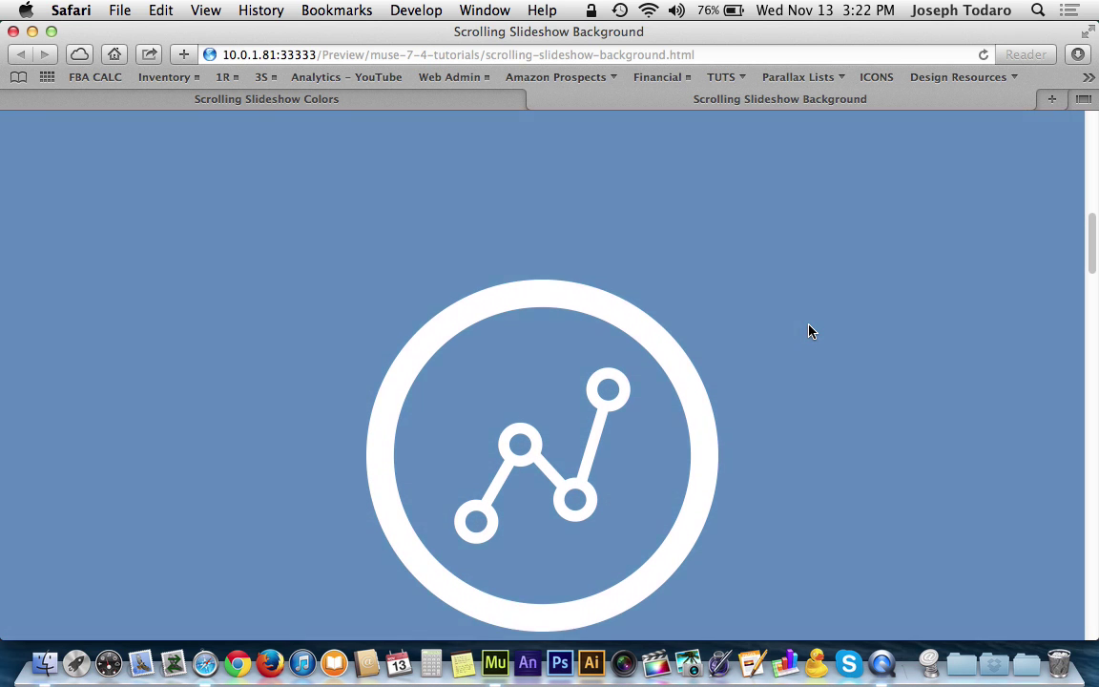
{"action": "scroll", "coordinate": [810, 331], "scroll_direction": "down", "scroll_amount": 5}
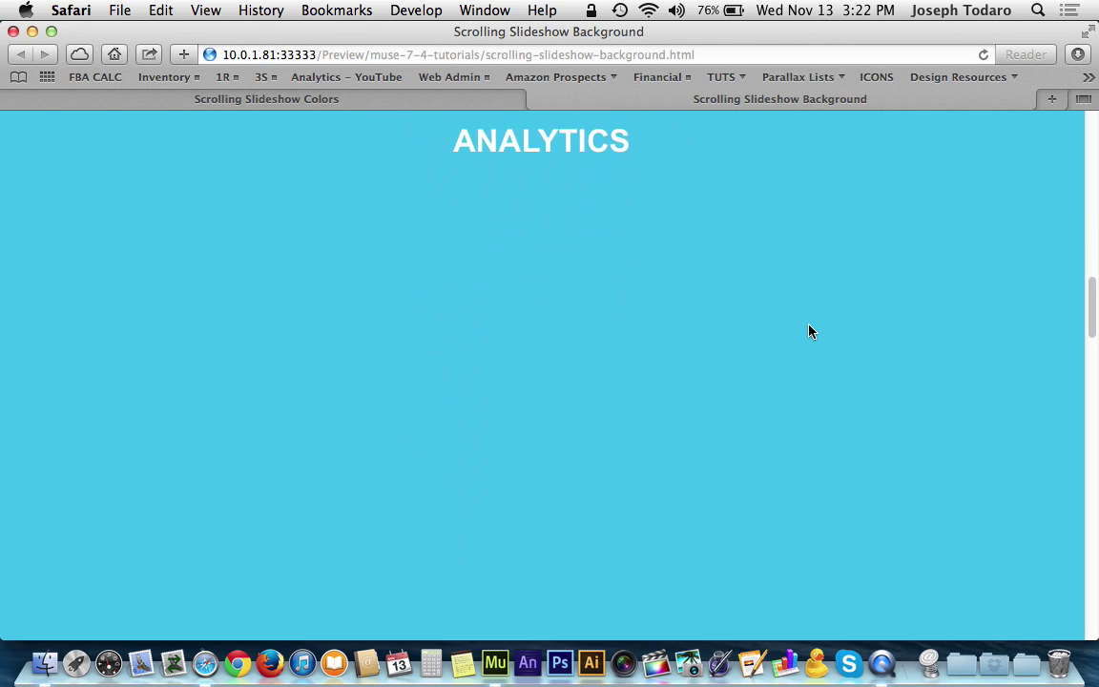
{"action": "scroll", "coordinate": [810, 331], "scroll_direction": "down", "scroll_amount": 5}
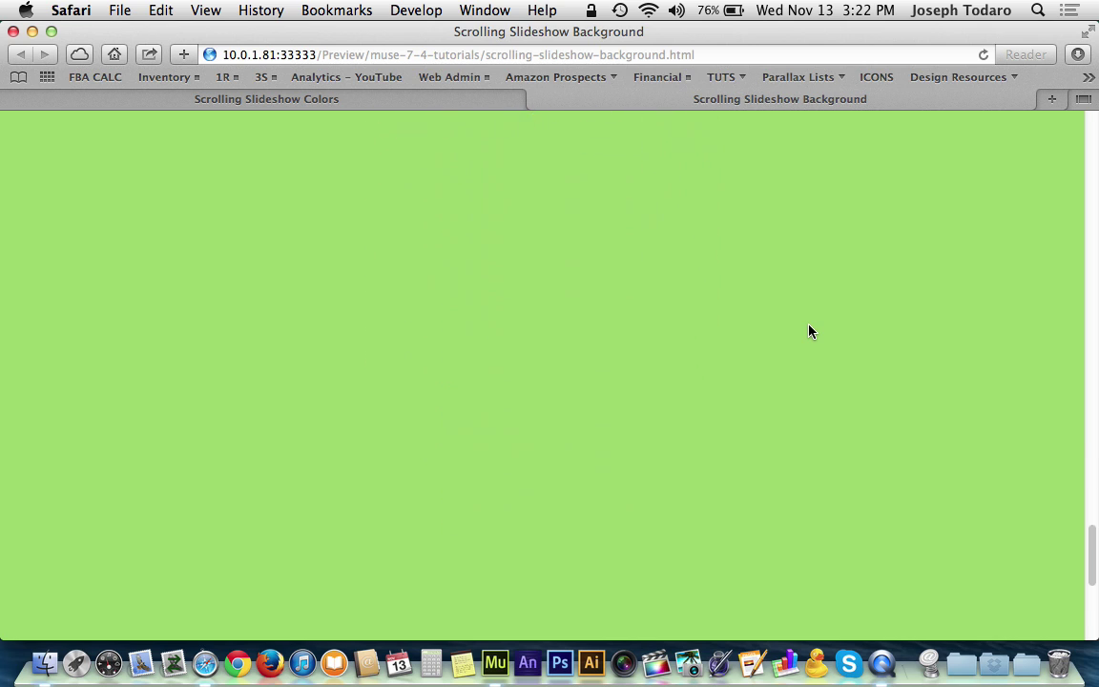
{"action": "scroll", "coordinate": [810, 331], "scroll_direction": "up", "scroll_amount": 15}
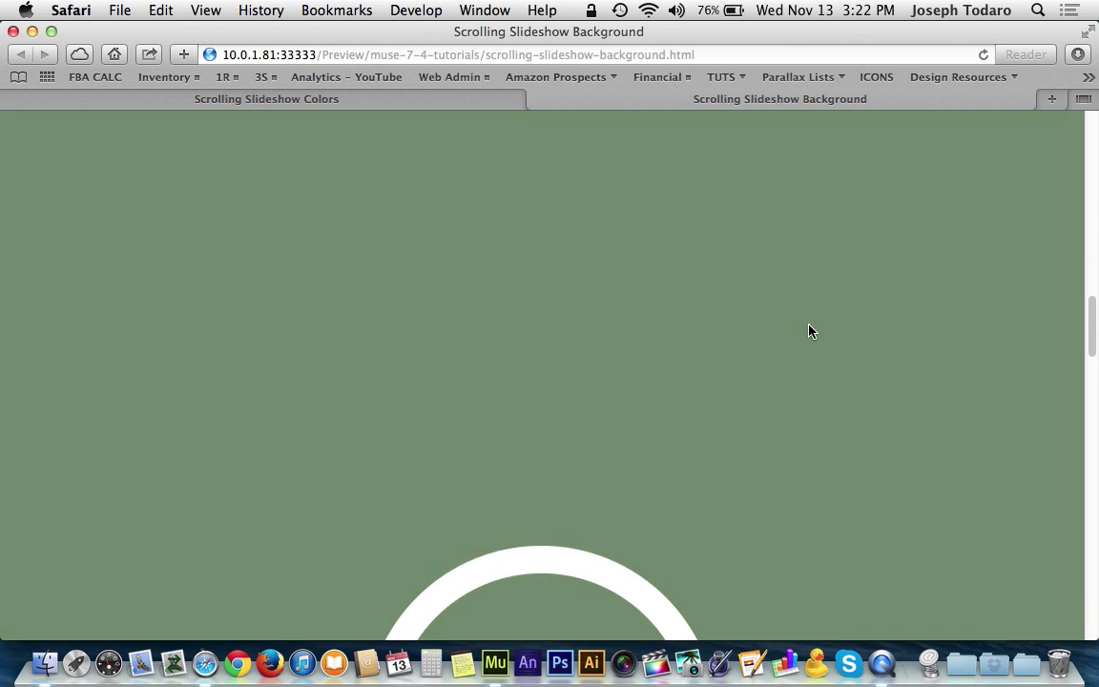
{"action": "scroll", "coordinate": [809, 331], "scroll_direction": "down", "scroll_amount": 8}
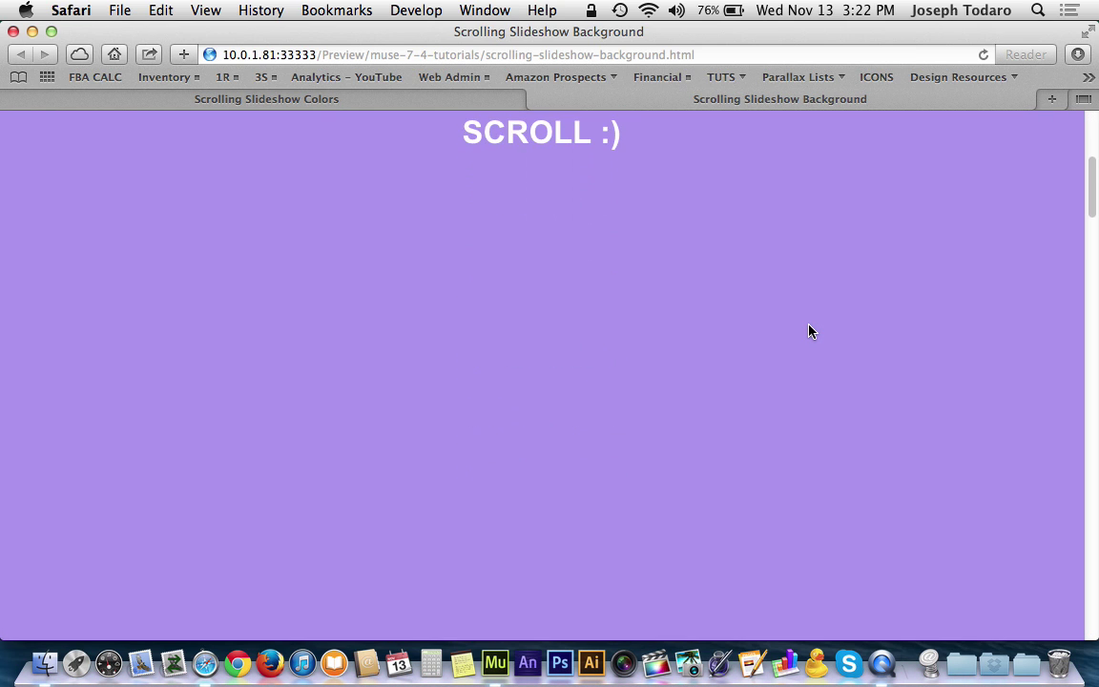
{"action": "scroll", "coordinate": [810, 331], "scroll_direction": "up", "scroll_amount": 2}
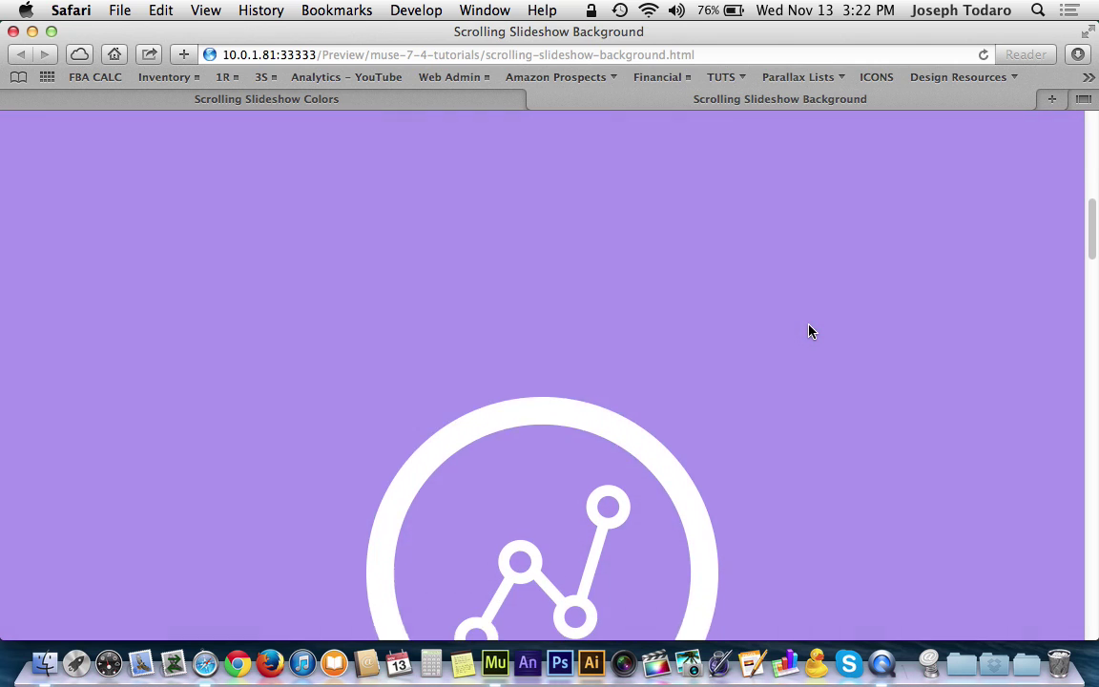
{"action": "scroll", "coordinate": [810, 332], "scroll_direction": "down", "scroll_amount": 3}
{"action": "scroll", "coordinate": [809, 331], "scroll_direction": "up", "scroll_amount": 2}
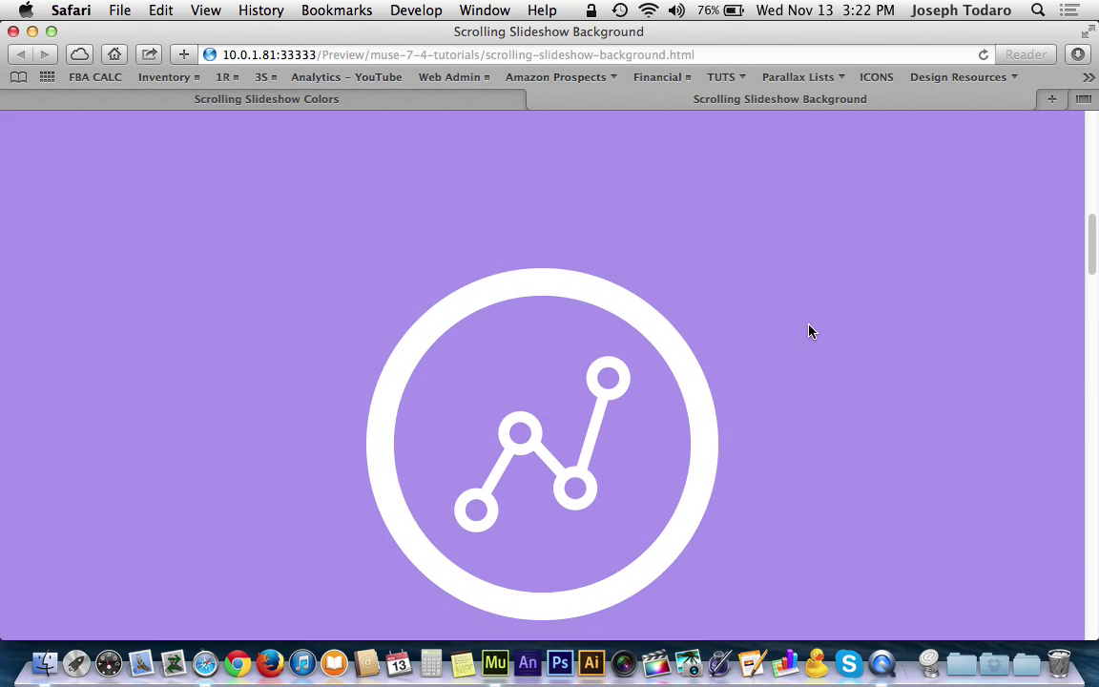
{"action": "scroll", "coordinate": [809, 331], "scroll_direction": "down", "scroll_amount": 3}
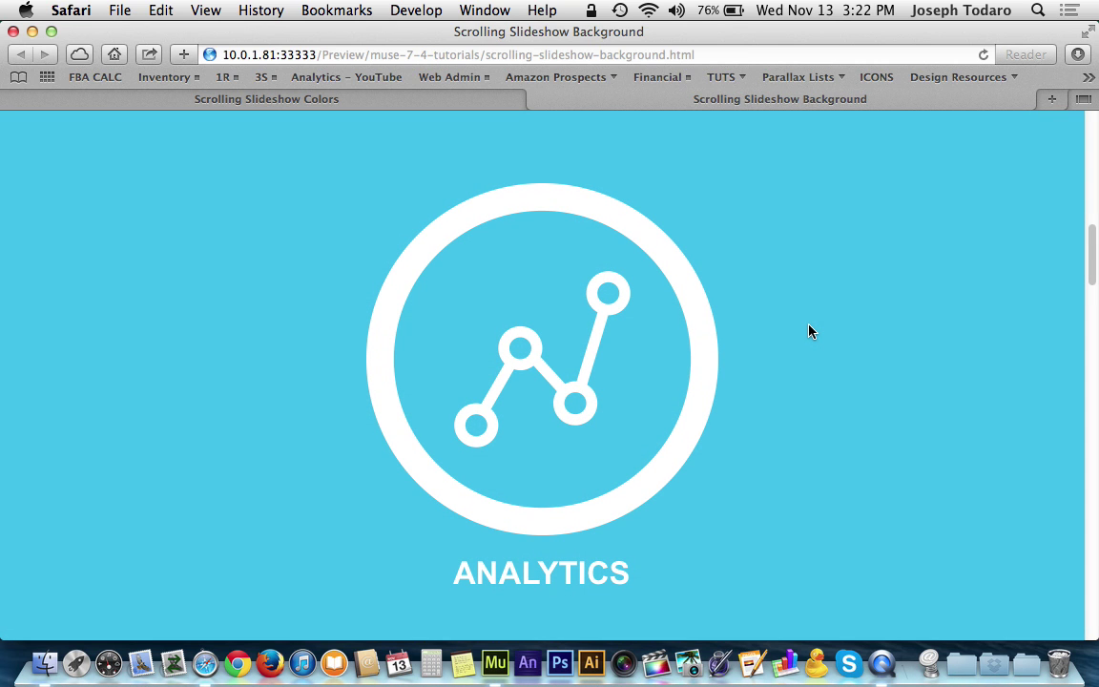
{"action": "scroll", "coordinate": [809, 332], "scroll_direction": "up", "scroll_amount": 3}
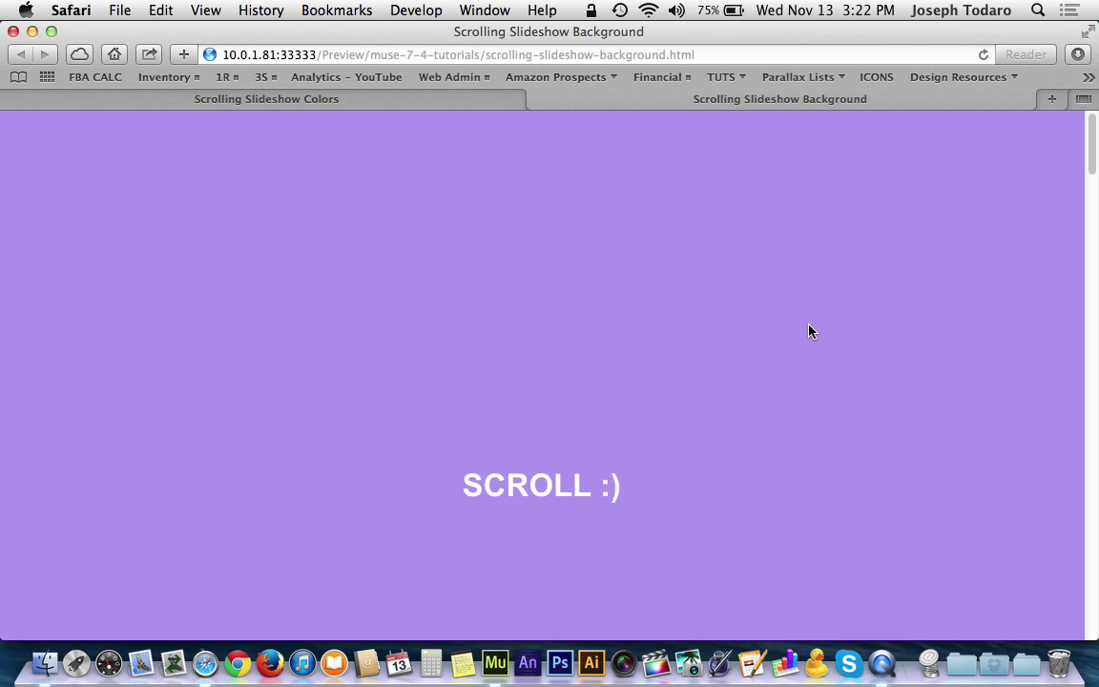
{"action": "scroll", "coordinate": [810, 331], "scroll_direction": "down", "scroll_amount": 3}
{"action": "scroll", "coordinate": [809, 331], "scroll_direction": "down", "scroll_amount": 5}
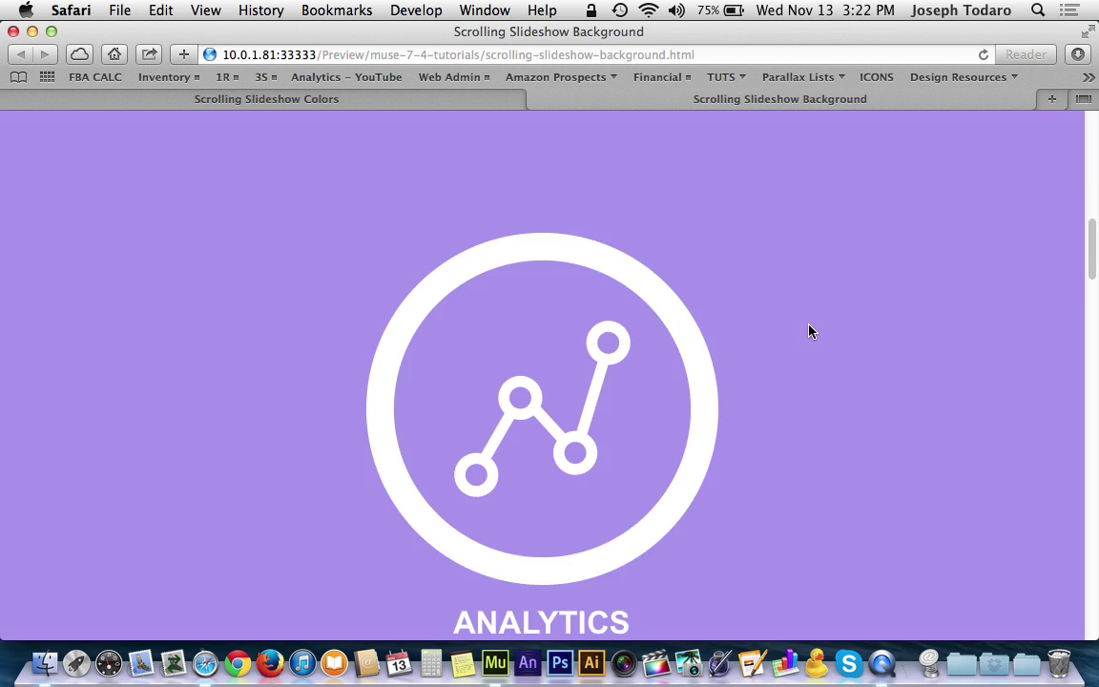
{"action": "scroll", "coordinate": [810, 331], "scroll_direction": "up", "scroll_amount": 8}
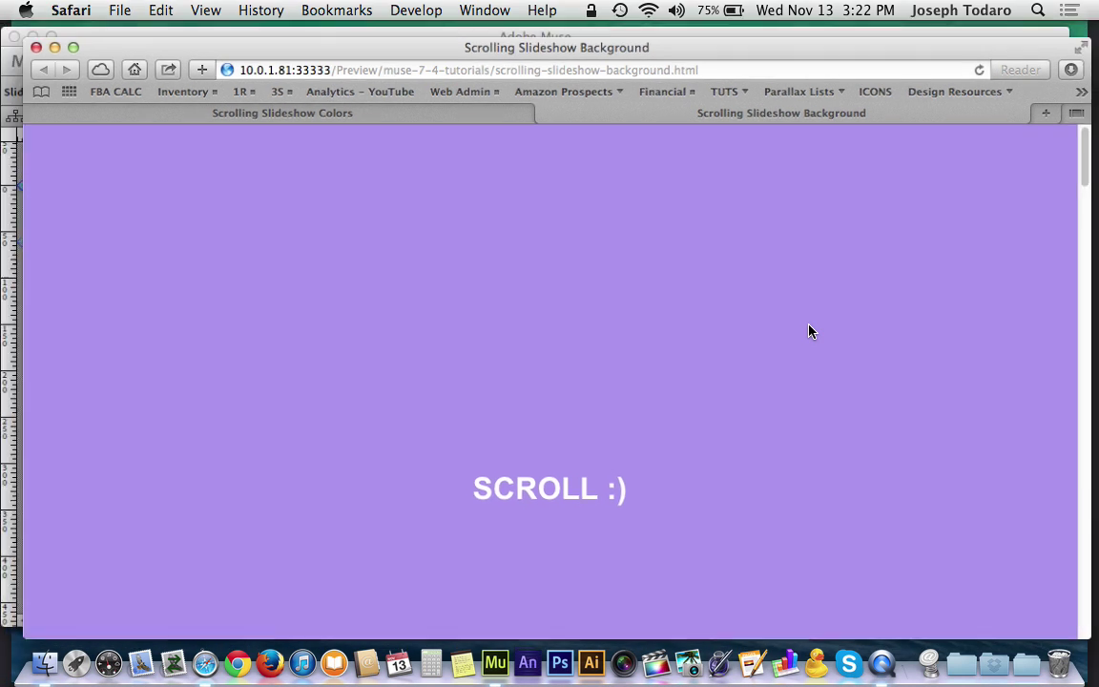
{"action": "key", "text": "F3"}
- Deselect the slideshow in Muse and restore the minimized MuseResources.com home page
{"action": "left_click", "coordinate": [284, 277]}
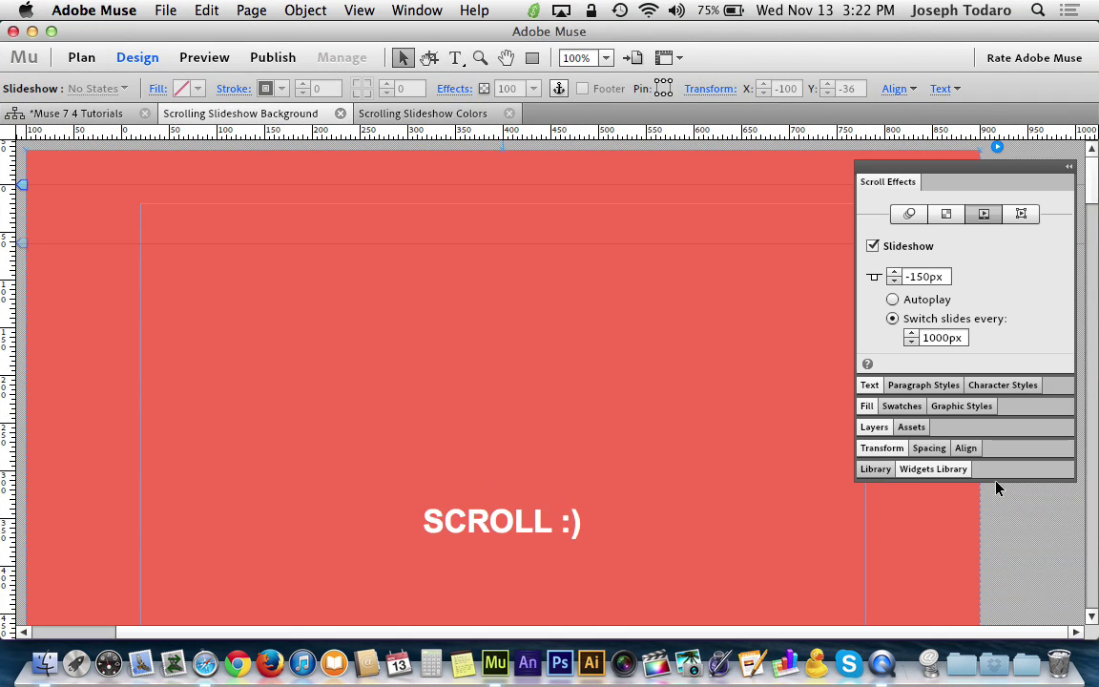
{"action": "left_click", "coordinate": [1076, 537]}
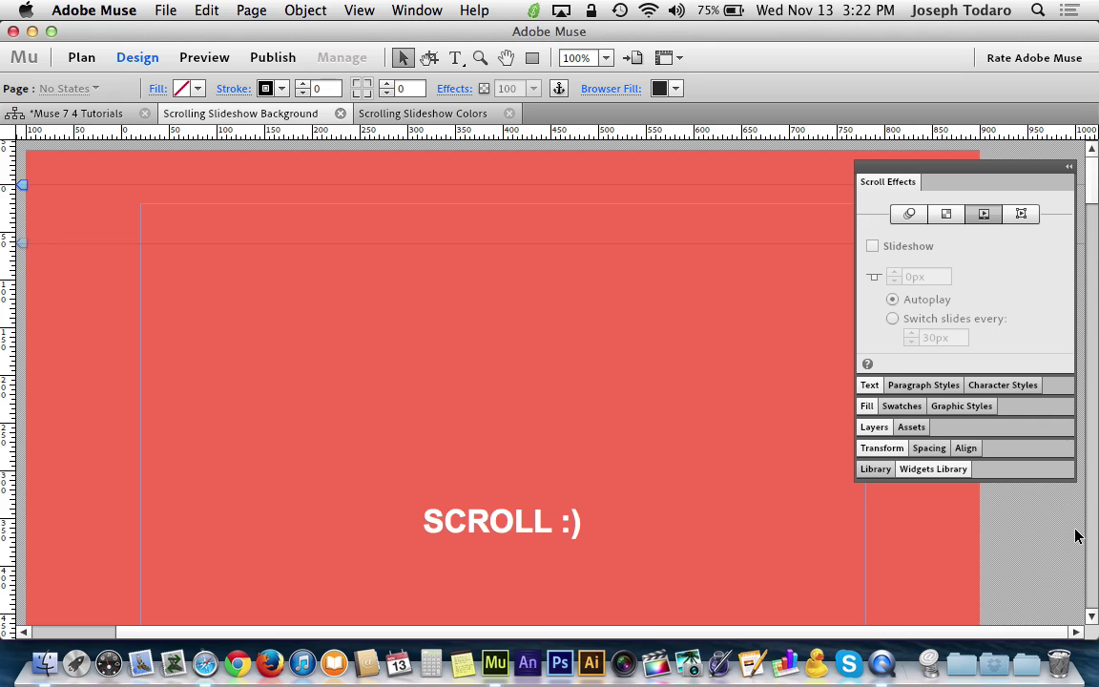
{"action": "scroll", "coordinate": [809, 412], "scroll_direction": "down", "scroll_amount": 5}
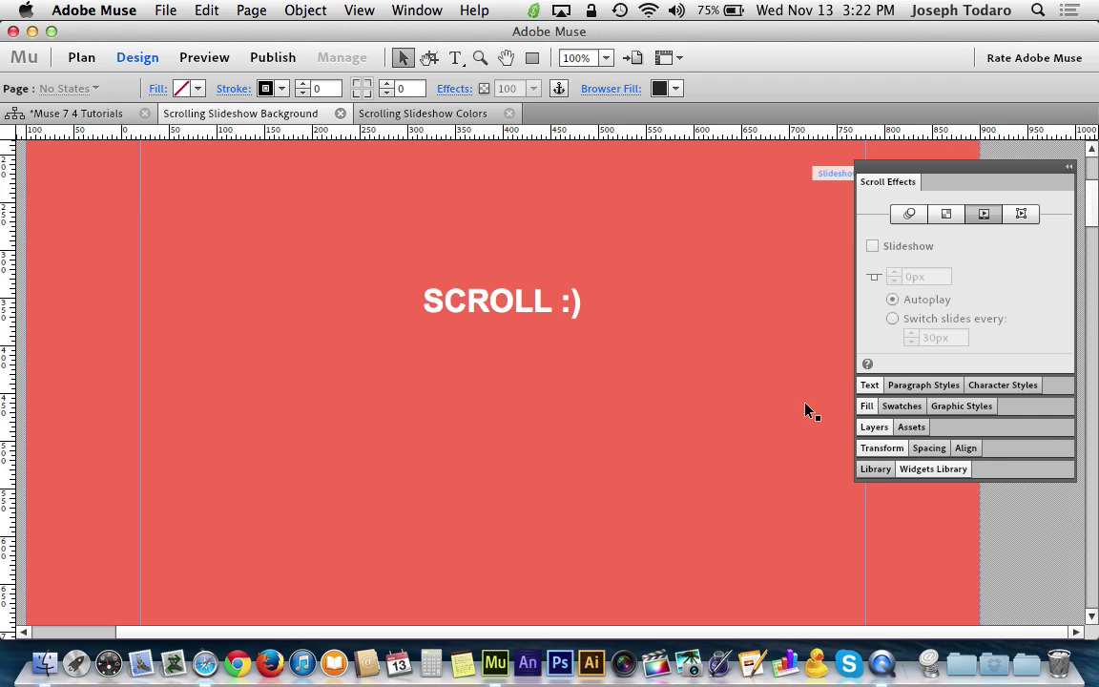
{"action": "scroll", "coordinate": [140, 564], "scroll_direction": "up", "scroll_amount": 3}
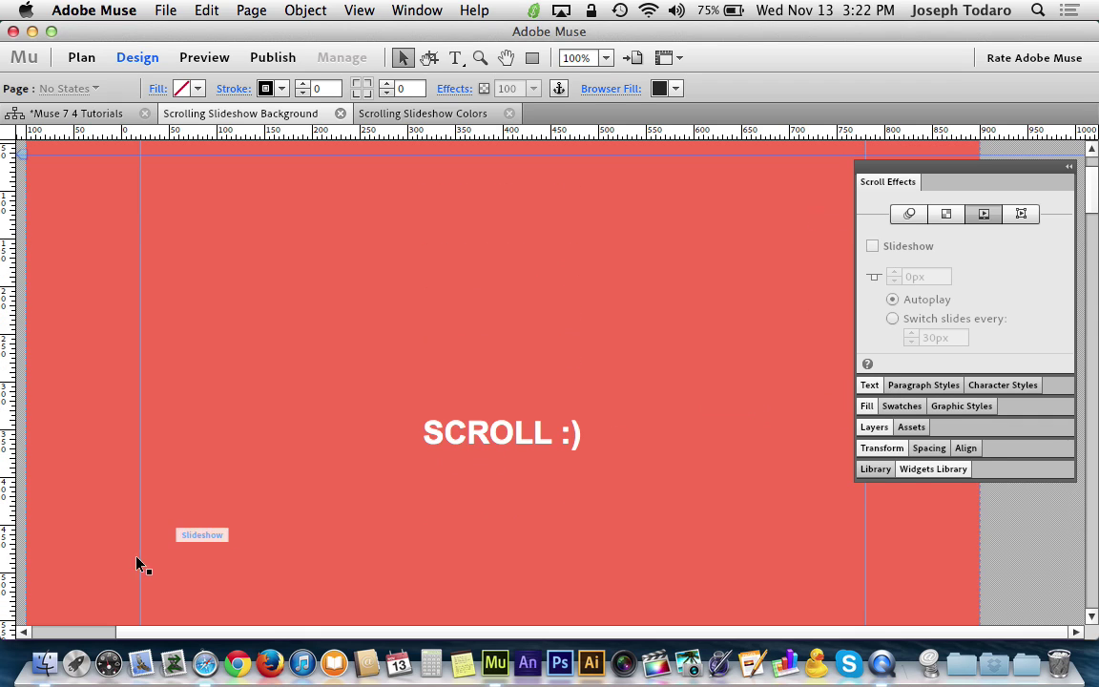
{"action": "left_click", "coordinate": [931, 662]}
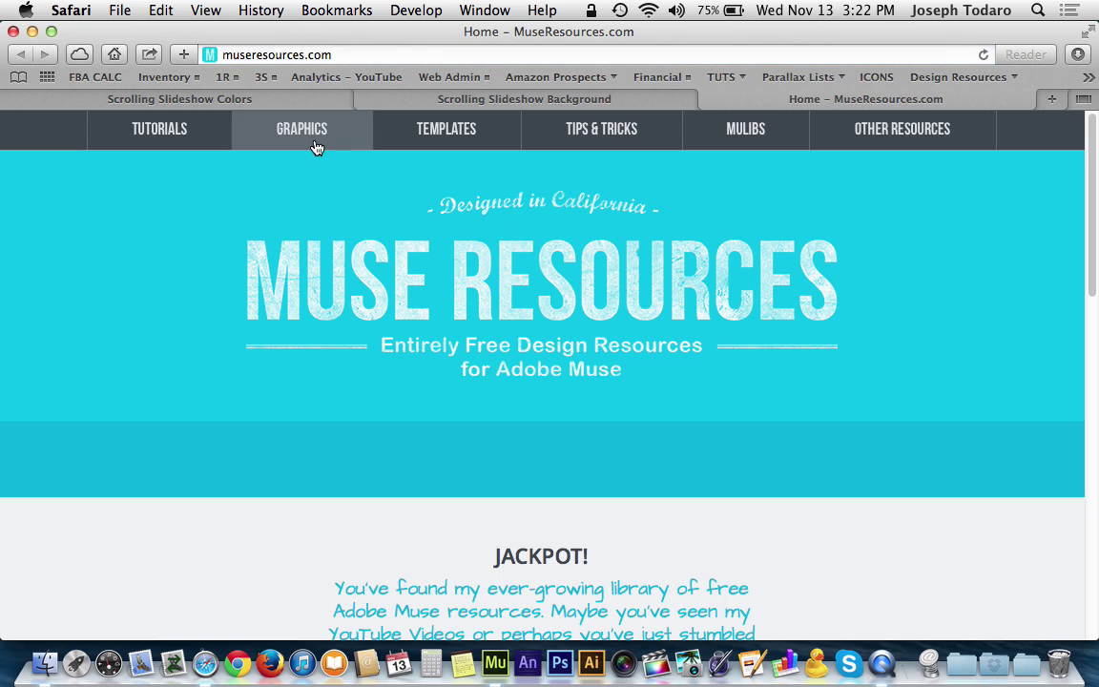
- Browse the MuseResources.com Graphics page
{"action": "left_click", "coordinate": [312, 141]}
{"action": "scroll", "coordinate": [696, 483], "scroll_direction": "down", "scroll_amount": 6}
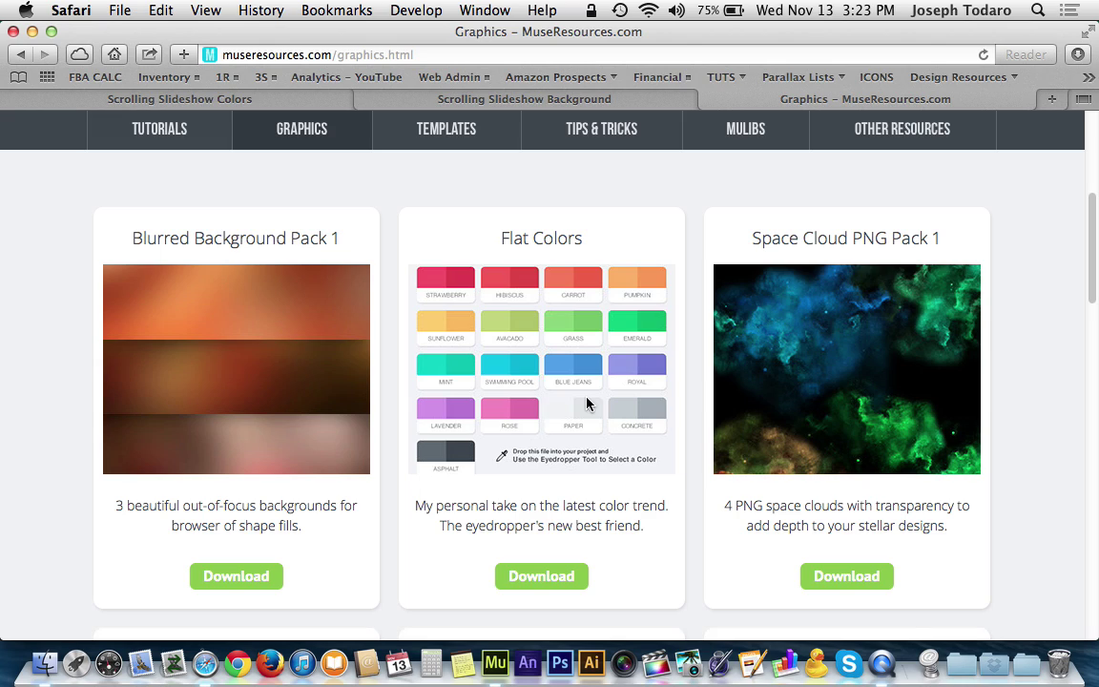
{"action": "scroll", "coordinate": [592, 314], "scroll_direction": "up", "scroll_amount": 6}
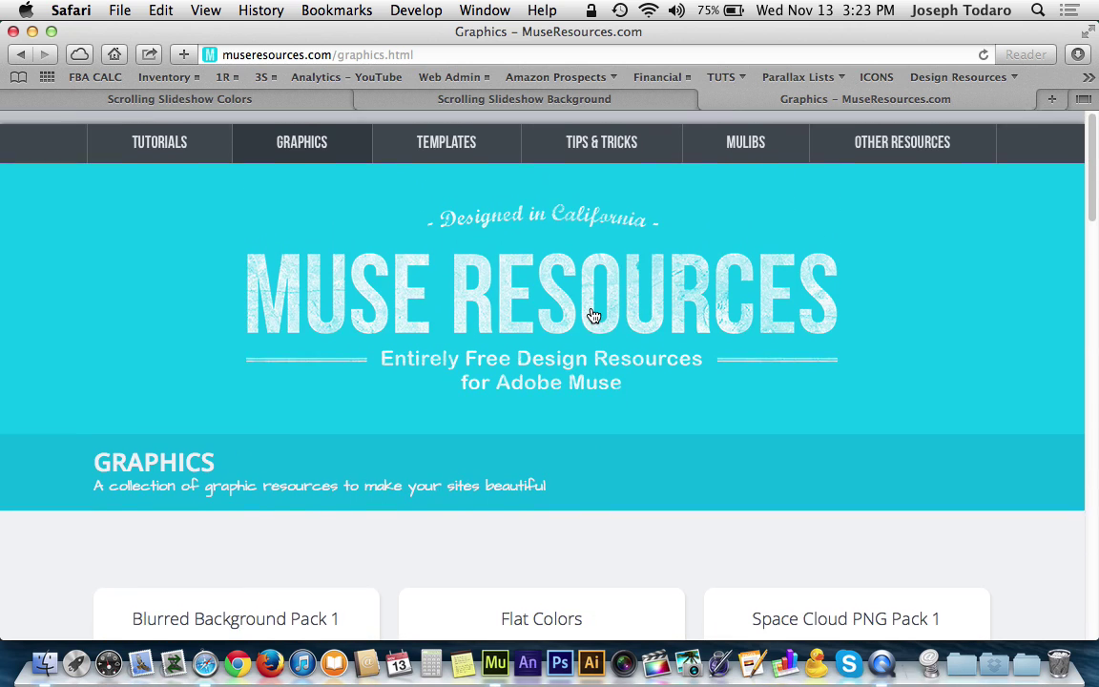
{"action": "scroll", "coordinate": [591, 314], "scroll_direction": "down", "scroll_amount": 10}
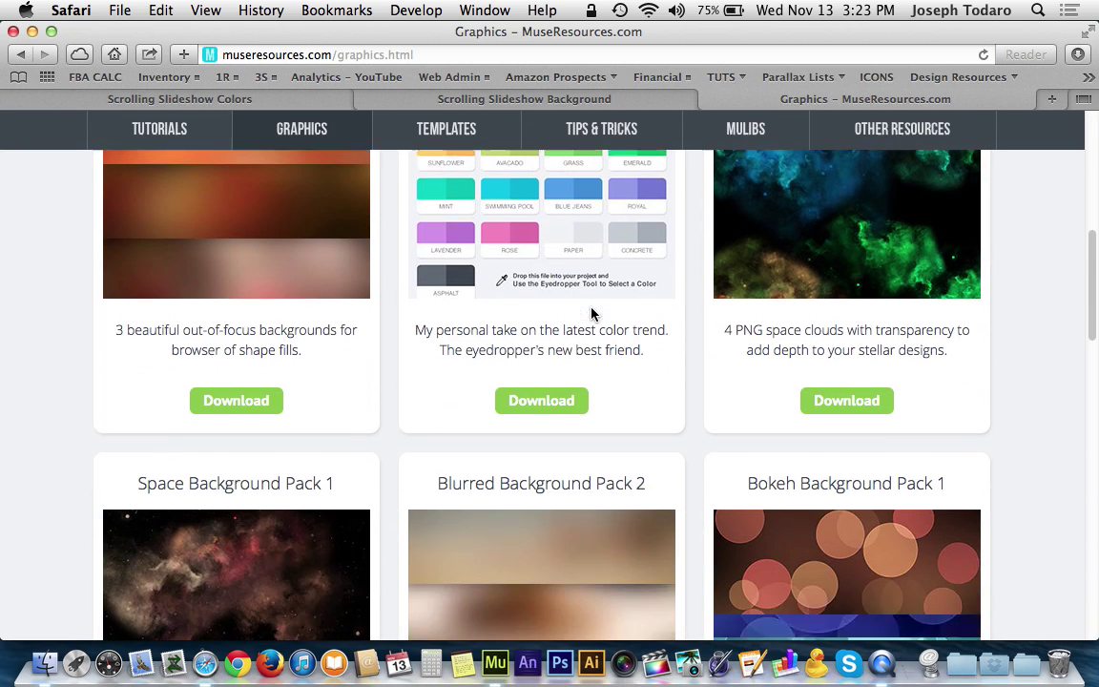
{"action": "scroll", "coordinate": [592, 314], "scroll_direction": "down", "scroll_amount": 3}
{"action": "scroll", "coordinate": [591, 314], "scroll_direction": "up", "scroll_amount": 10}
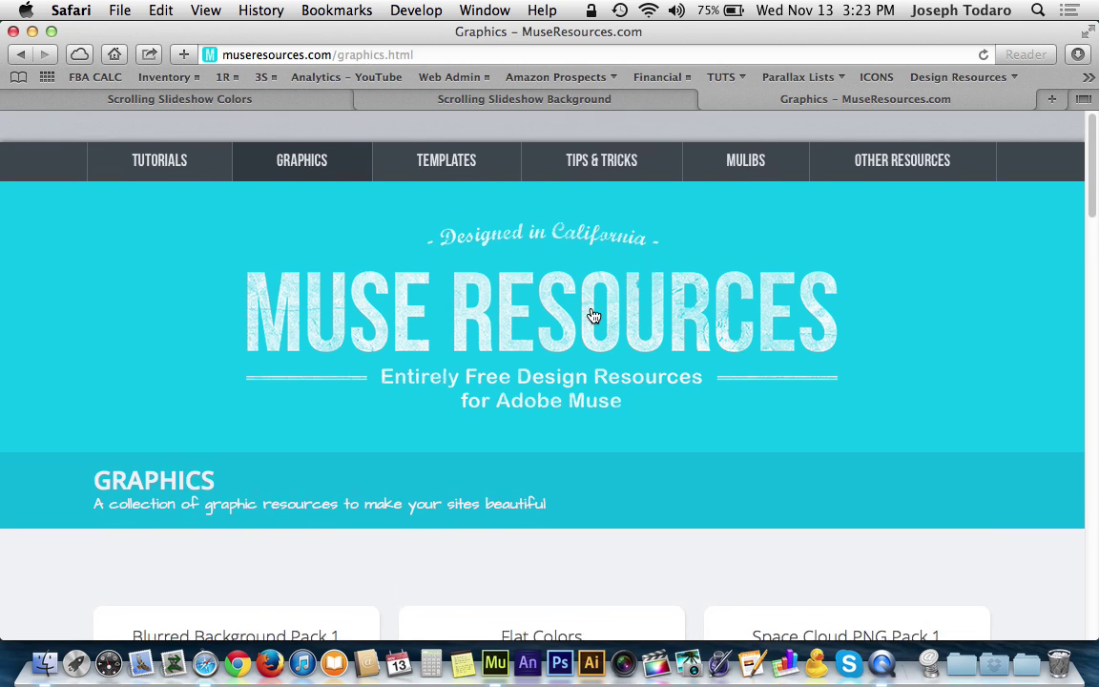
- Browse the MuseResources.com Mulibs page
{"action": "left_click", "coordinate": [756, 144]}
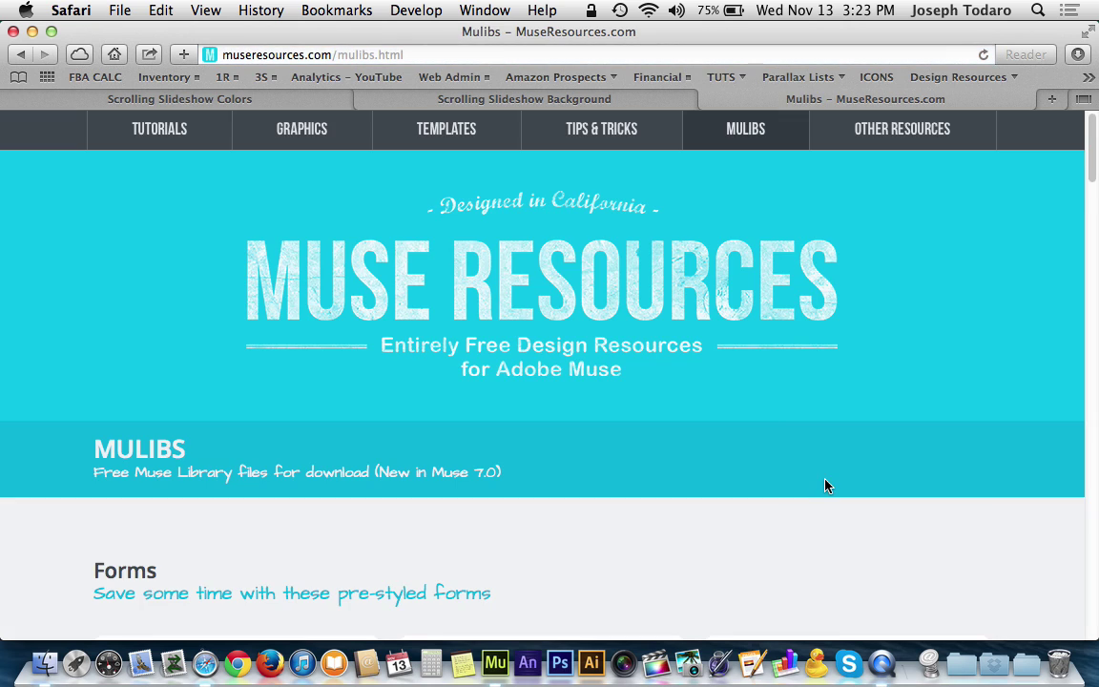
{"action": "scroll", "coordinate": [827, 485], "scroll_direction": "down", "scroll_amount": 5}
{"action": "scroll", "coordinate": [826, 487], "scroll_direction": "down", "scroll_amount": 3}
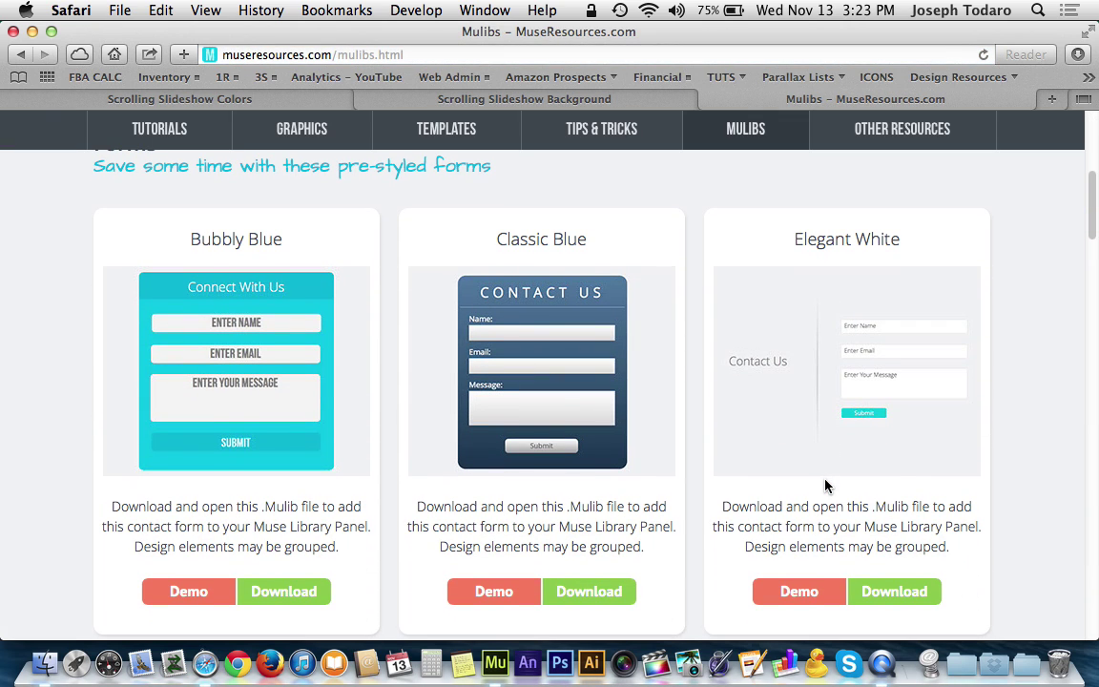
{"action": "scroll", "coordinate": [826, 486], "scroll_direction": "down", "scroll_amount": 1}
{"action": "scroll", "coordinate": [827, 487], "scroll_direction": "down", "scroll_amount": 8}
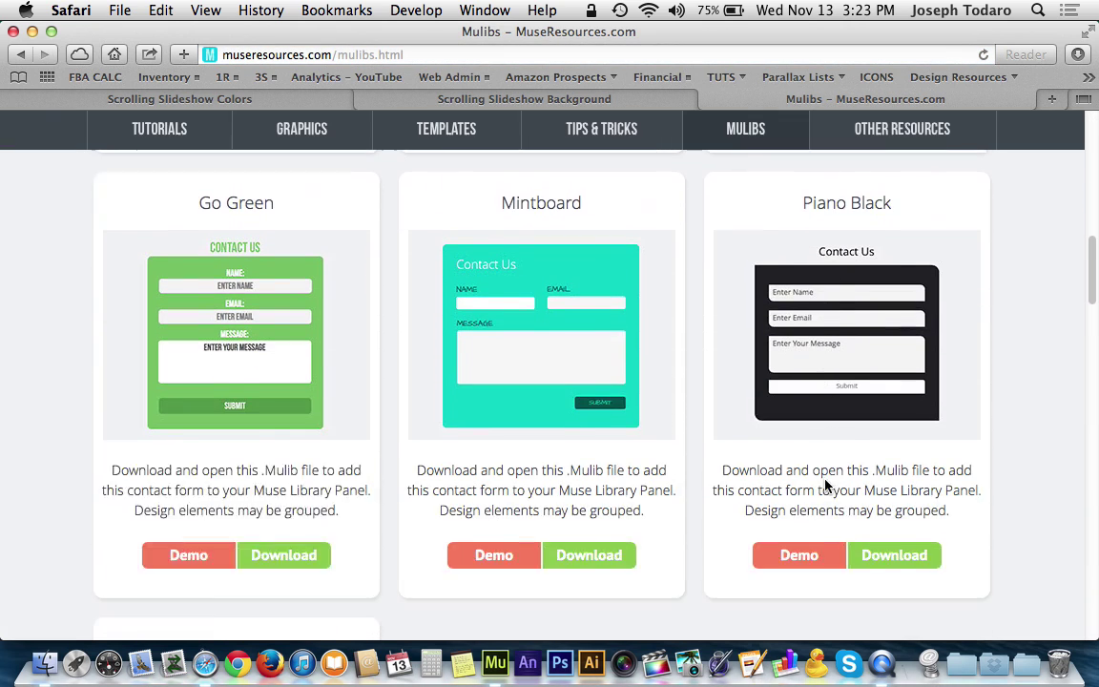
{"action": "scroll", "coordinate": [827, 485], "scroll_direction": "down", "scroll_amount": 6}
{"action": "scroll", "coordinate": [825, 484], "scroll_direction": "up", "scroll_amount": 20}
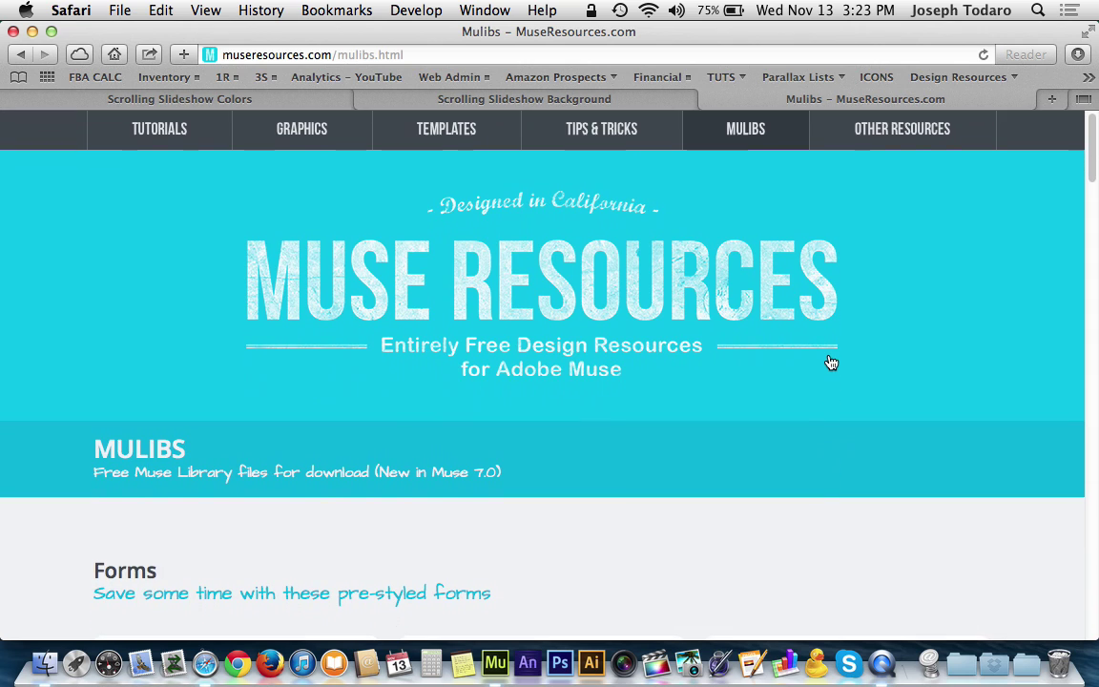
- Close the Mulibs tab and return to the Adobe Muse design view
{"action": "left_click", "coordinate": [708, 98]}
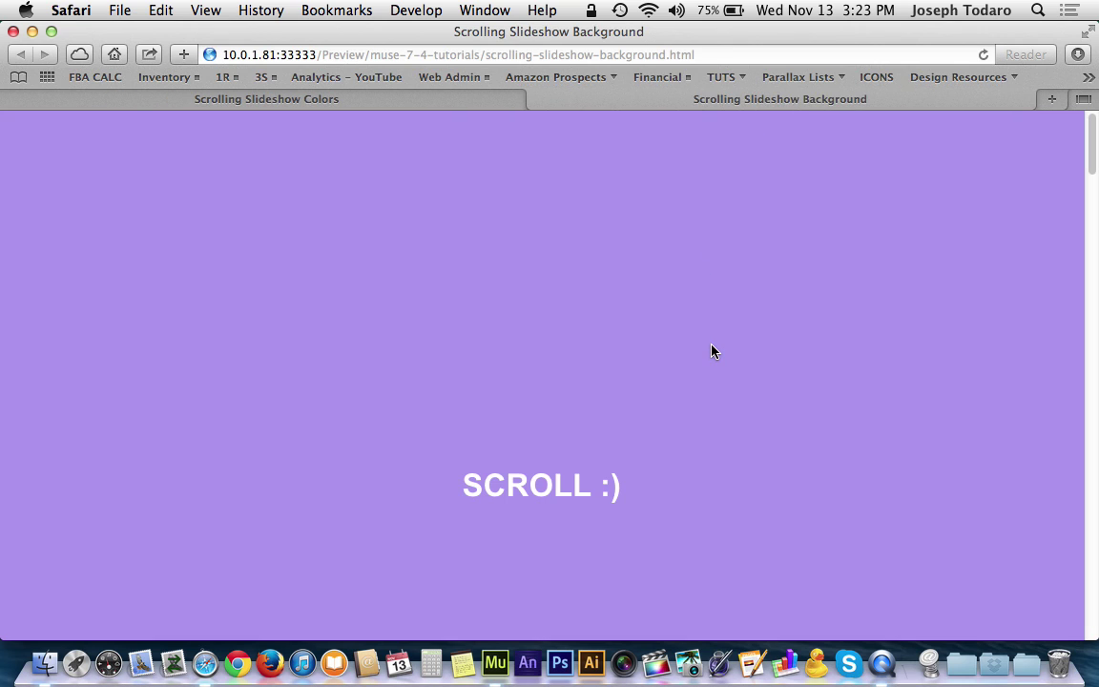
{"action": "key", "text": "ctrl+Up"}
{"action": "left_click", "coordinate": [396, 252]}
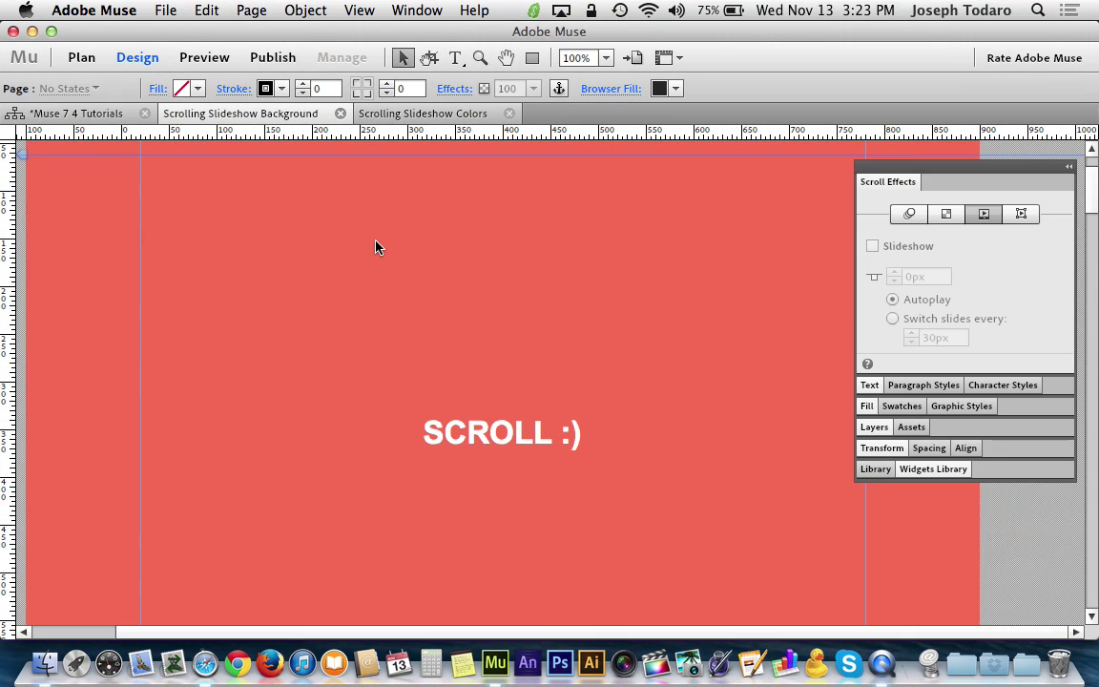